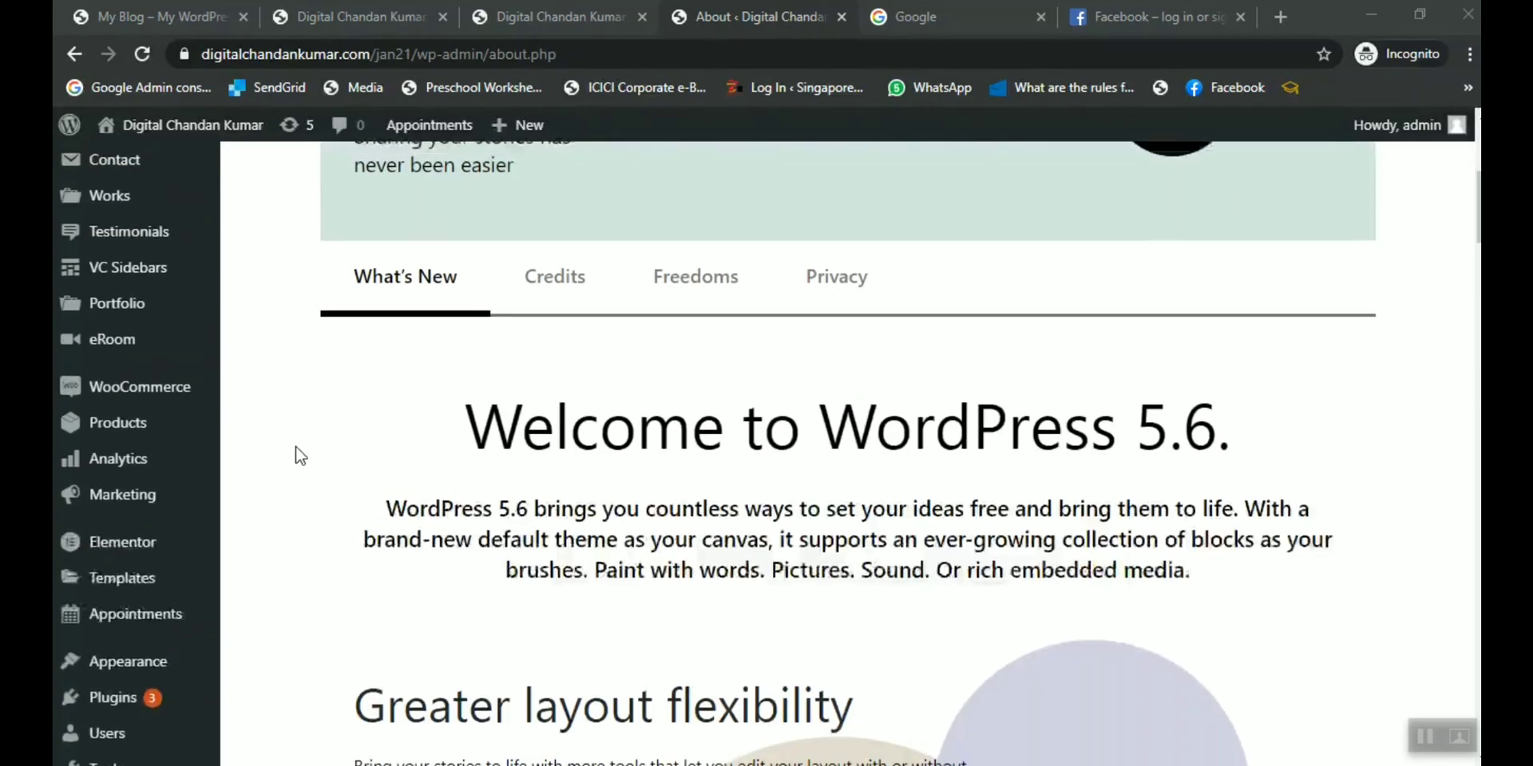
# Switch to Notepad and add the line "1. Internal" below the existing text.
pyautogui.scroll(5, 296, 448)
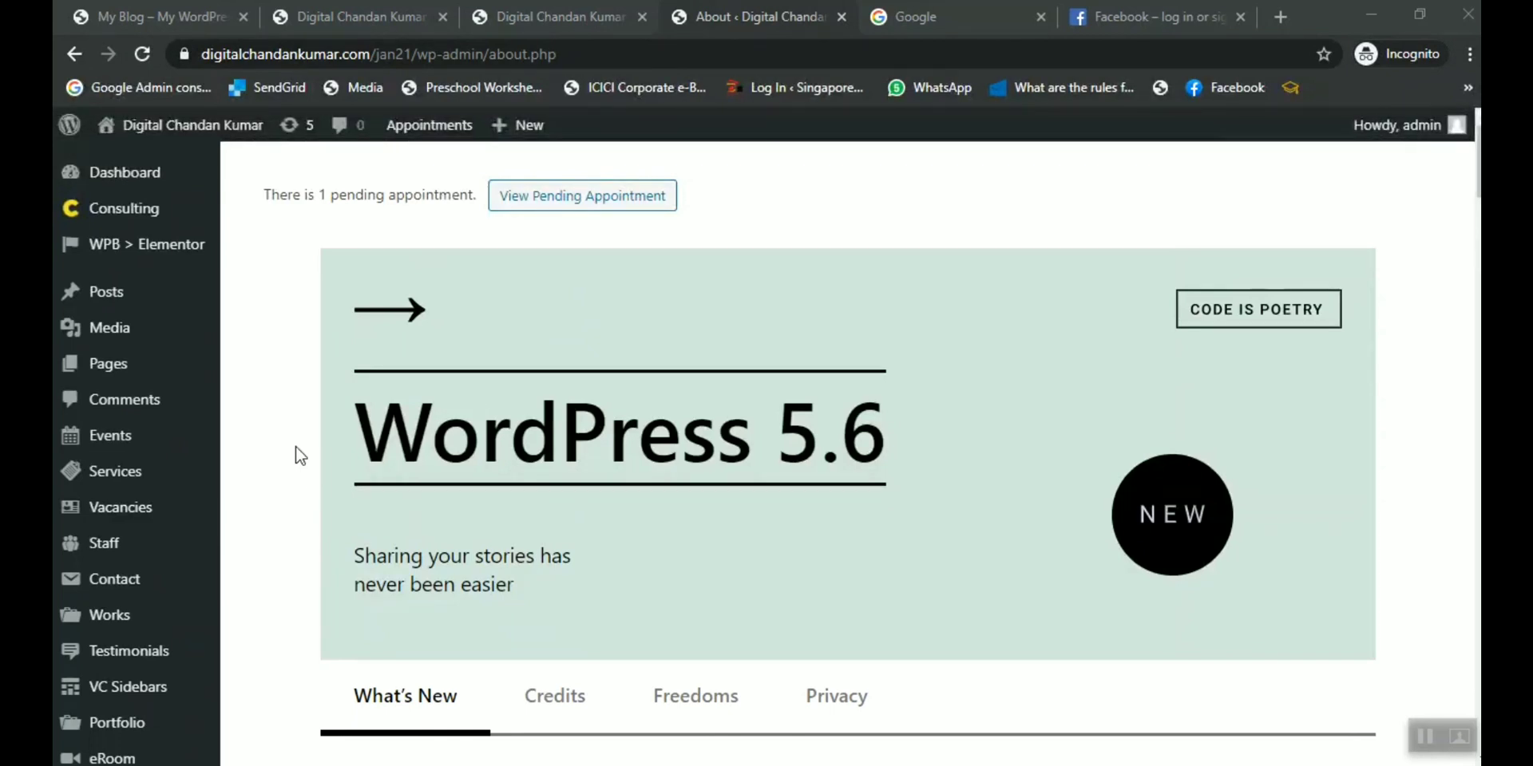
pyautogui.hotkey('alt', 'Tab')
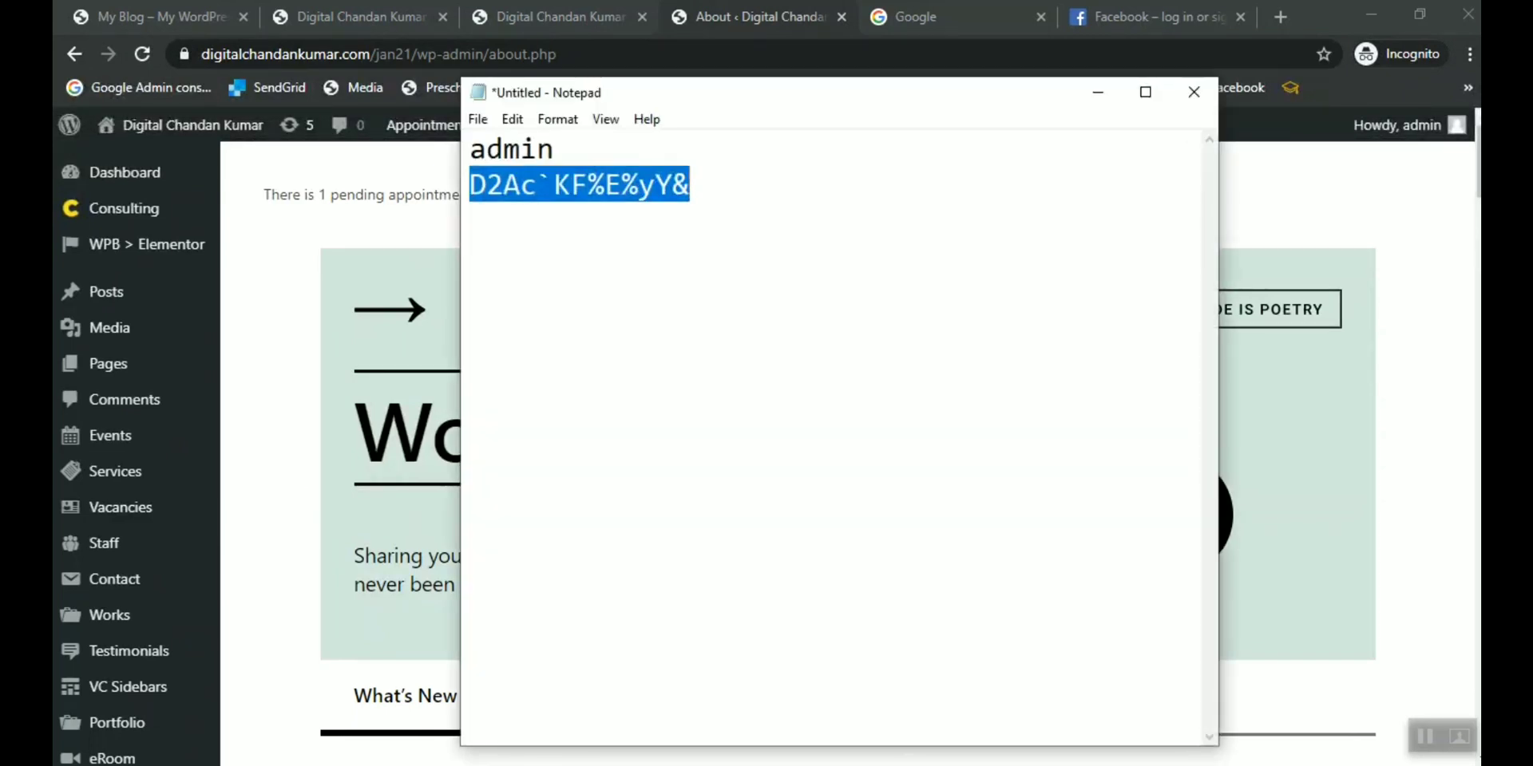
pyautogui.click(801, 322)
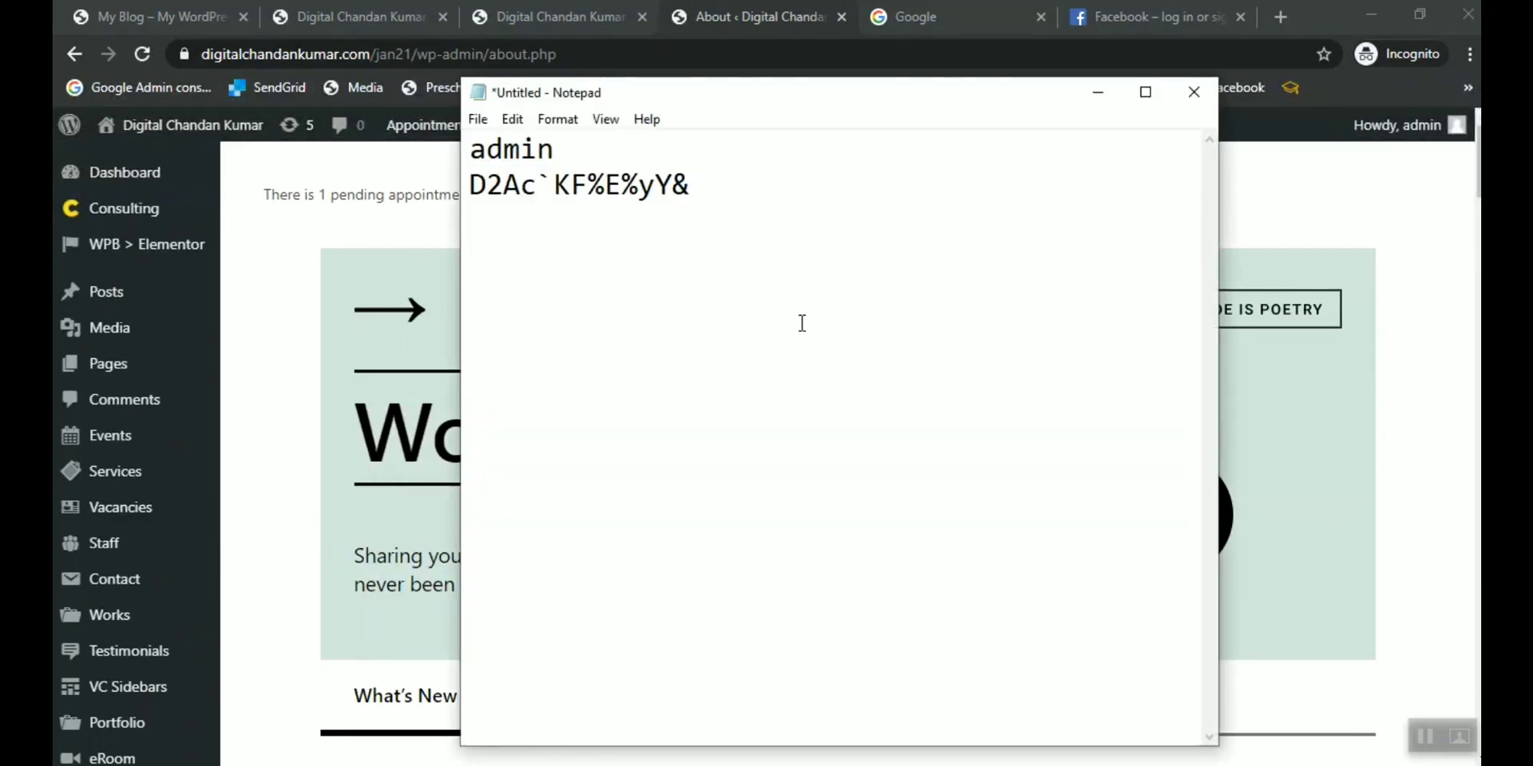
pyautogui.press('Return')
pyautogui.write('1. Internatl')
pyautogui.press('BackSpace')
pyautogui.press('BackSpace')
pyautogui.press('BackSpace')
pyautogui.write('al')
# Add a second list line reading "2. External" below the Internal line.
pyautogui.press('Return')
pyautogui.write('2,')
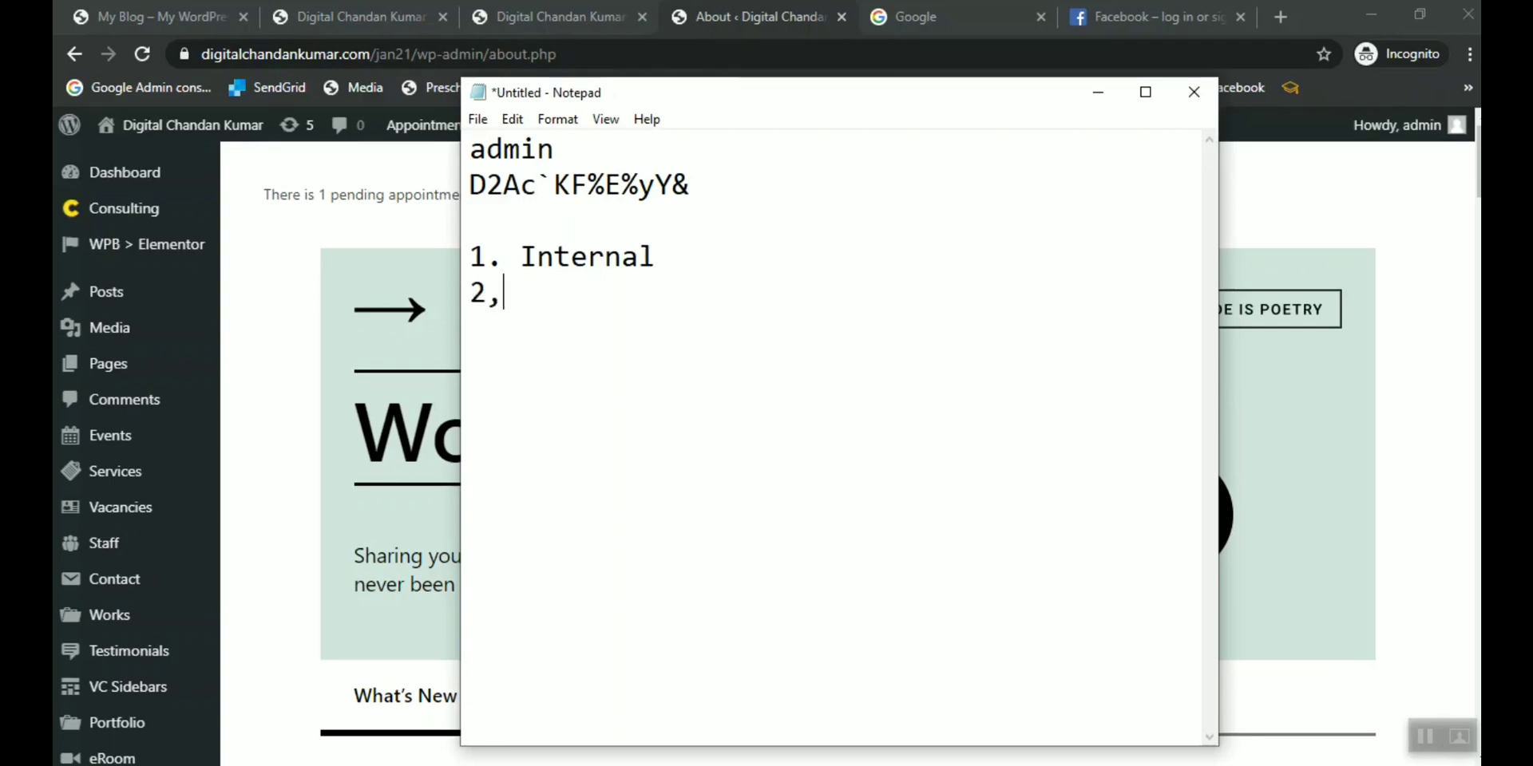
pyautogui.press('BackSpace')
pyautogui.press('BackSpace')
pyautogui.write('. Exe')
pyautogui.press('BackSpace')
pyautogui.write('terma')
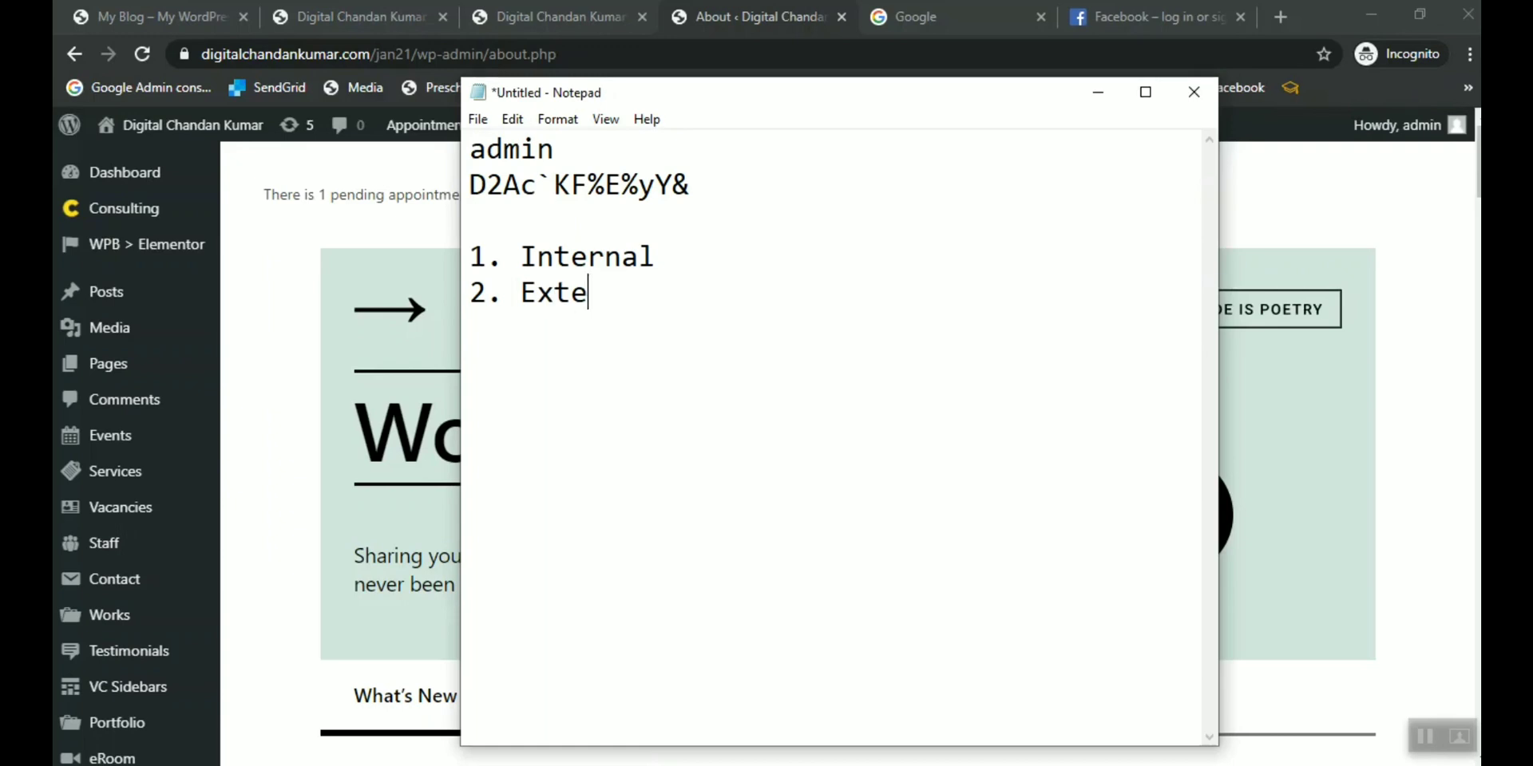
pyautogui.press('BackSpace')
pyautogui.write('n')
pyautogui.press('BackSpace')
pyautogui.press('BackSpace')
pyautogui.write('nal')
# Extend the Internal line with the words "within a webiste".
pyautogui.press('Up')
pyautogui.write('withing a')
pyautogui.press('BackSpace')
pyautogui.press('BackSpace')
pyautogui.press('BackSpace')
pyautogui.write('a webiste')
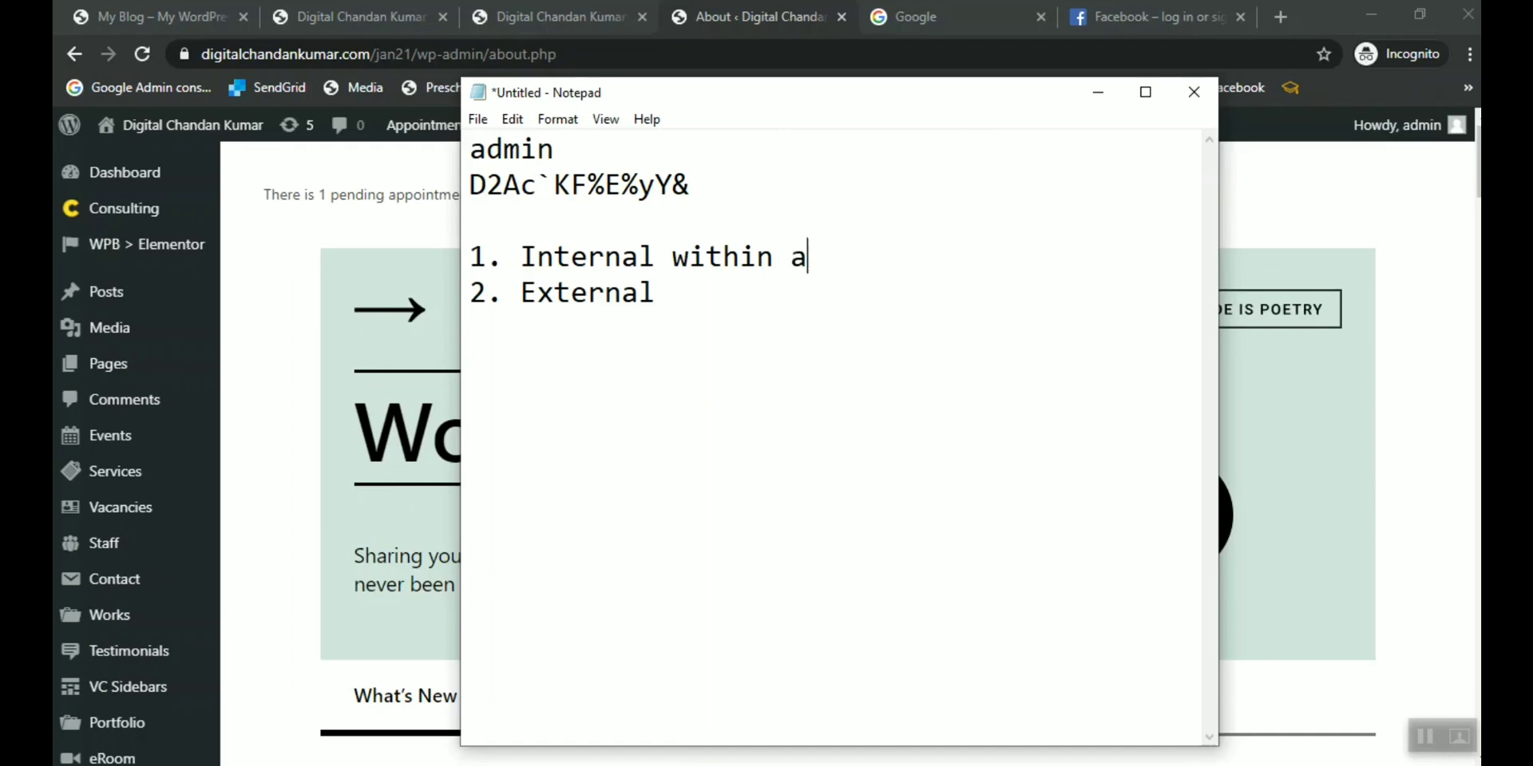
# Extend the External line with the words "outsite a website".
pyautogui.click(802, 323)
pyautogui.press('BackSpace')
pyautogui.write('outsite ')
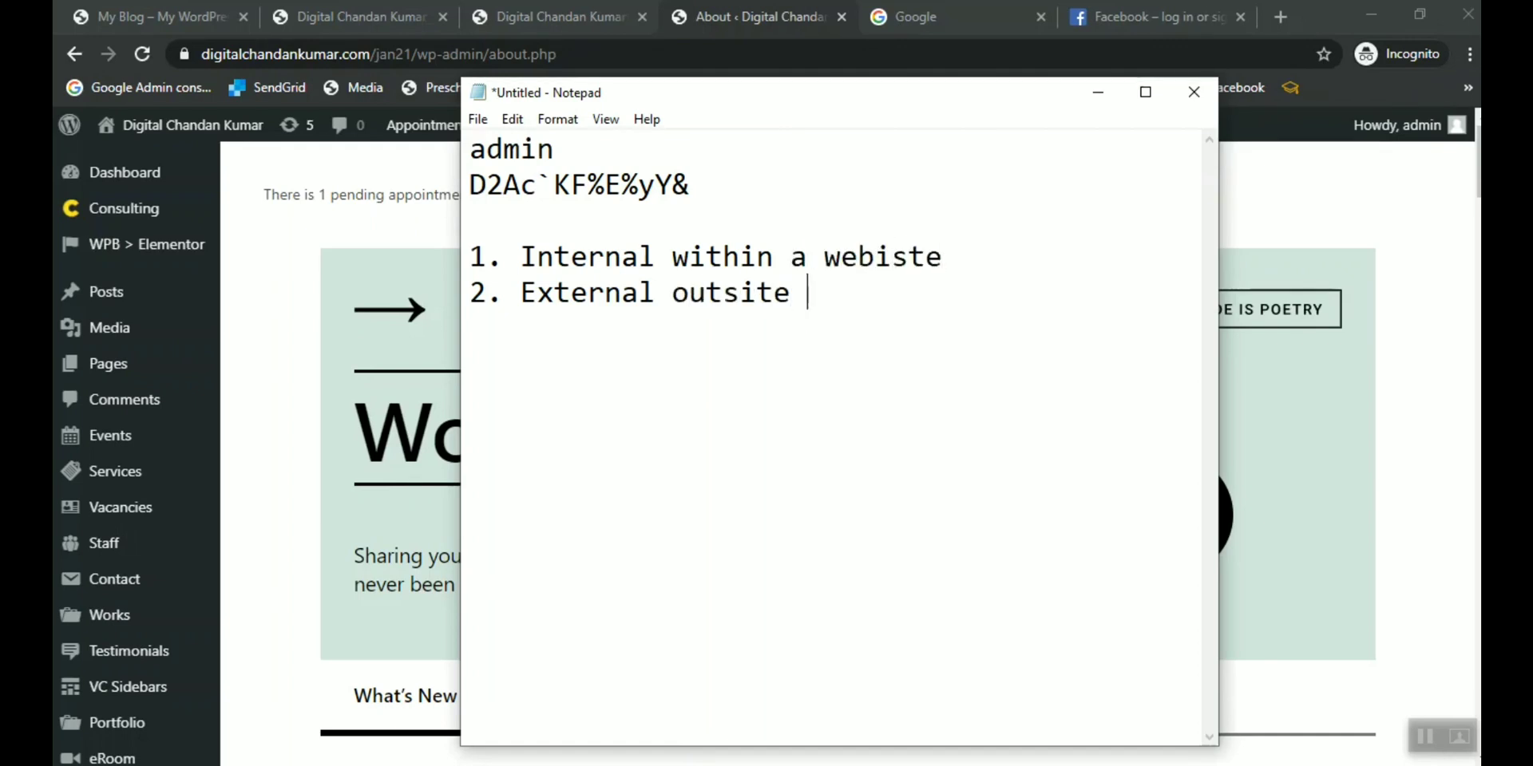
pyautogui.write('a website')
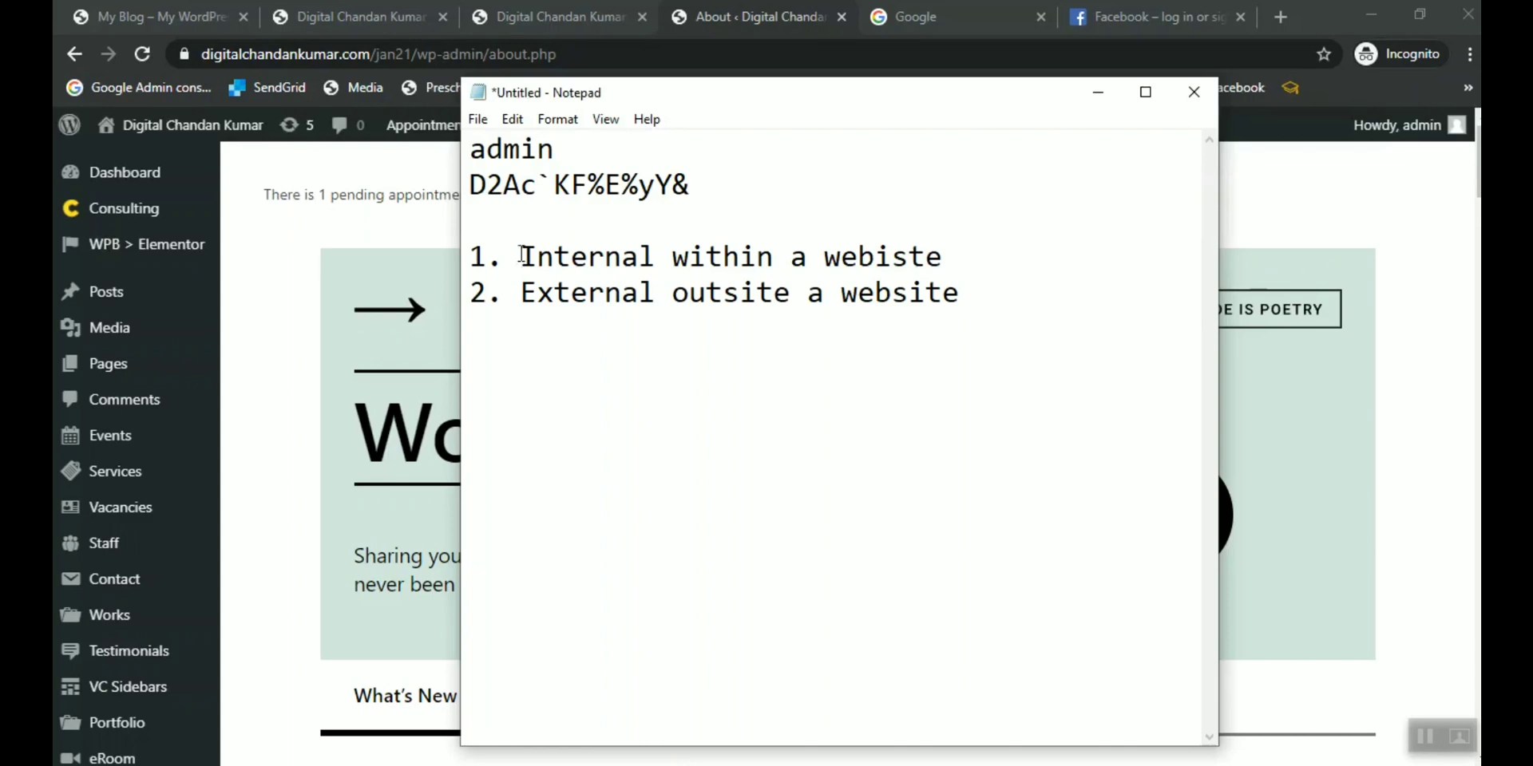
pyautogui.moveTo(521, 256); pyautogui.dragTo(947, 249)
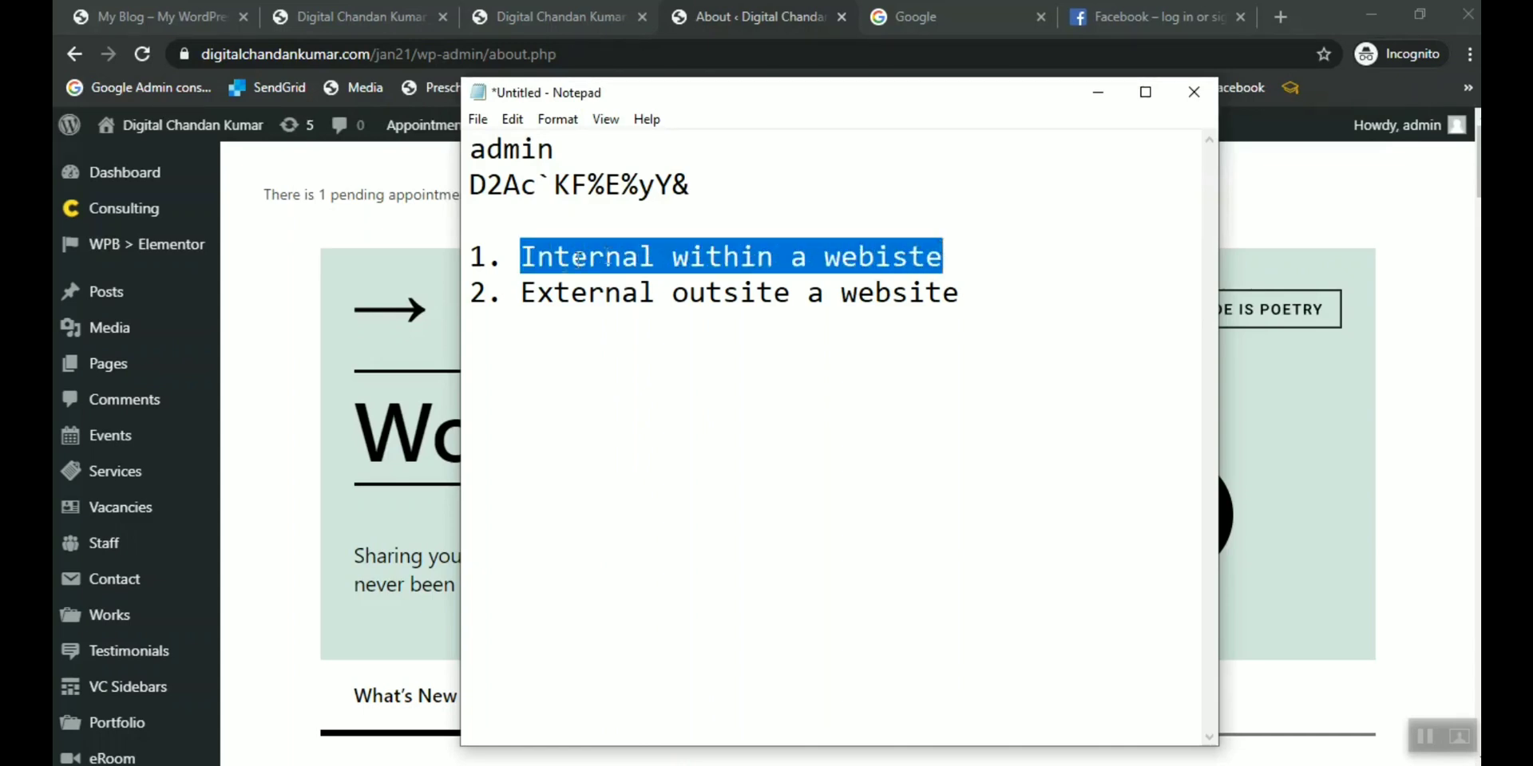
pyautogui.click(521, 297)
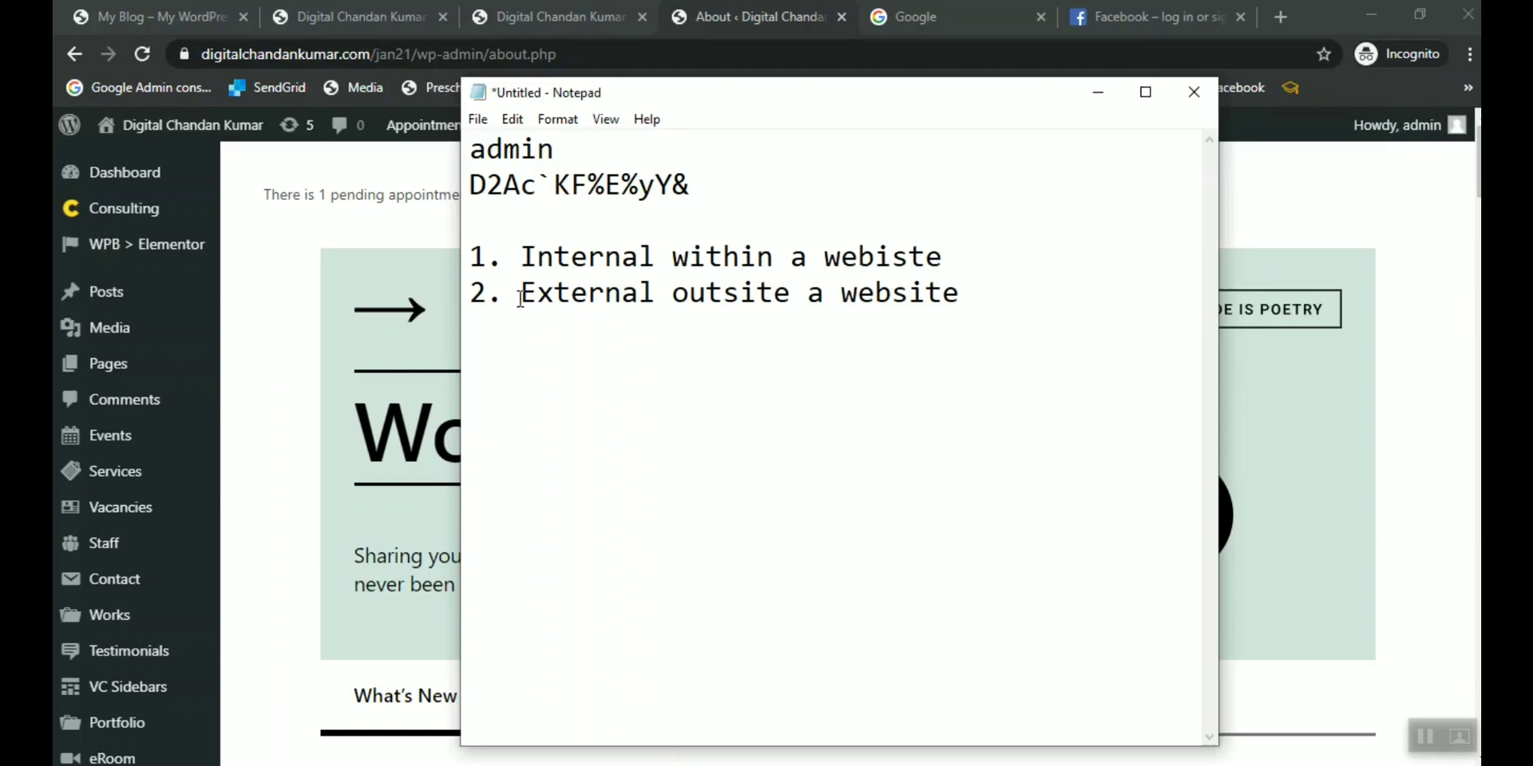
pyautogui.moveTo(520, 299); pyautogui.dragTo(754, 294)
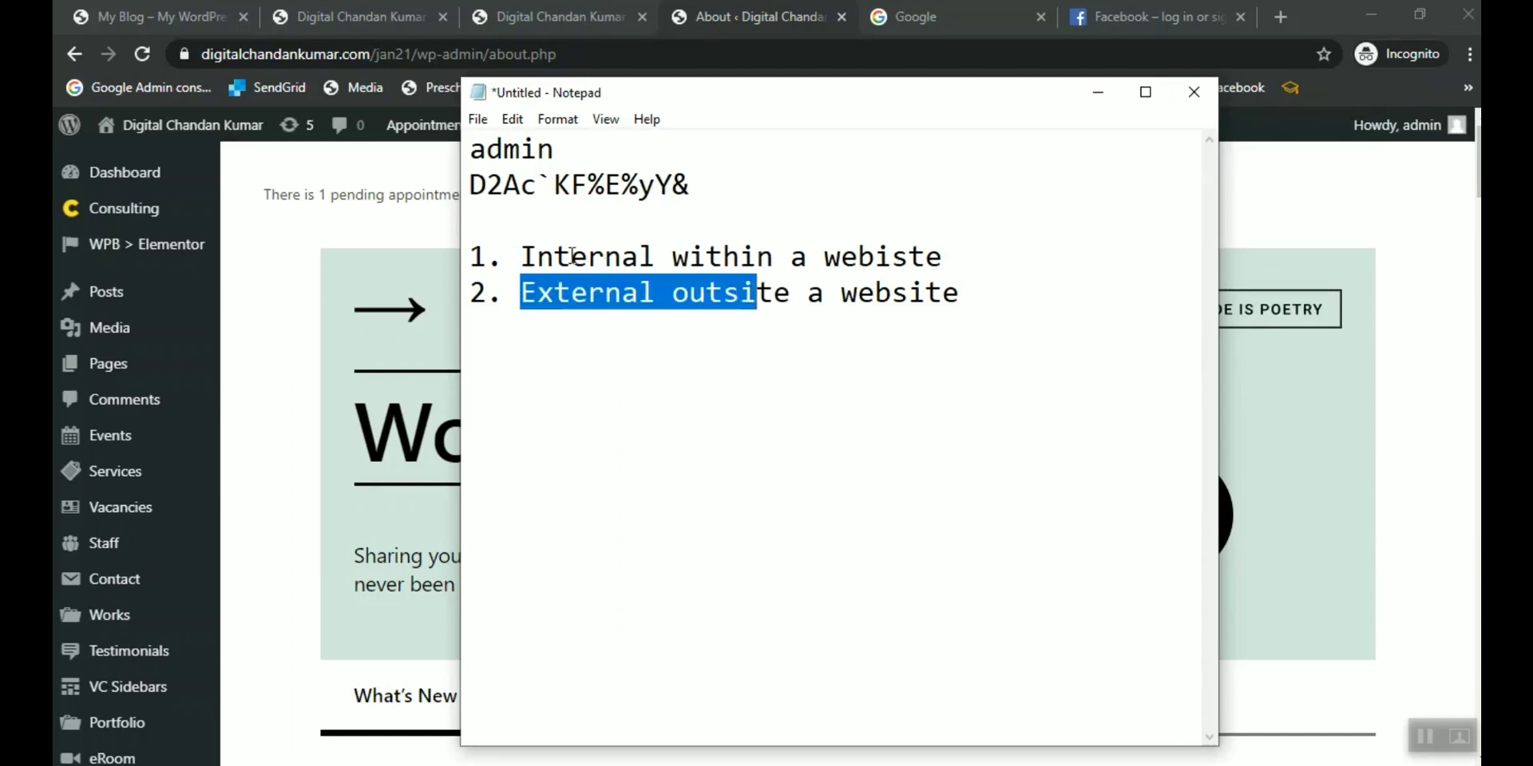
# Append "page, or post or category" to the Internal line and "any website" to the External line.
pyautogui.click(998, 259)
pyautogui.write('pag')
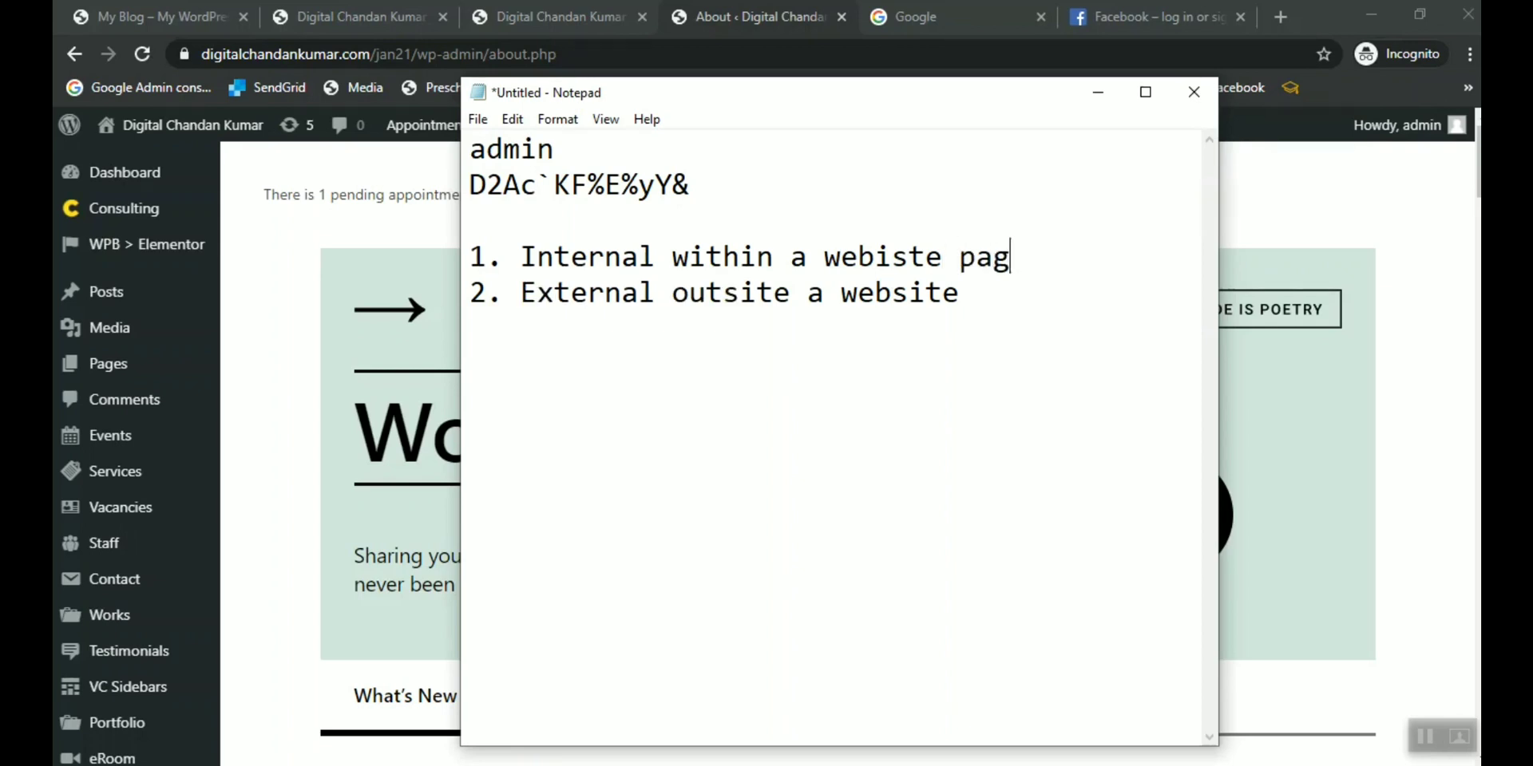
pyautogui.write('e, or post')
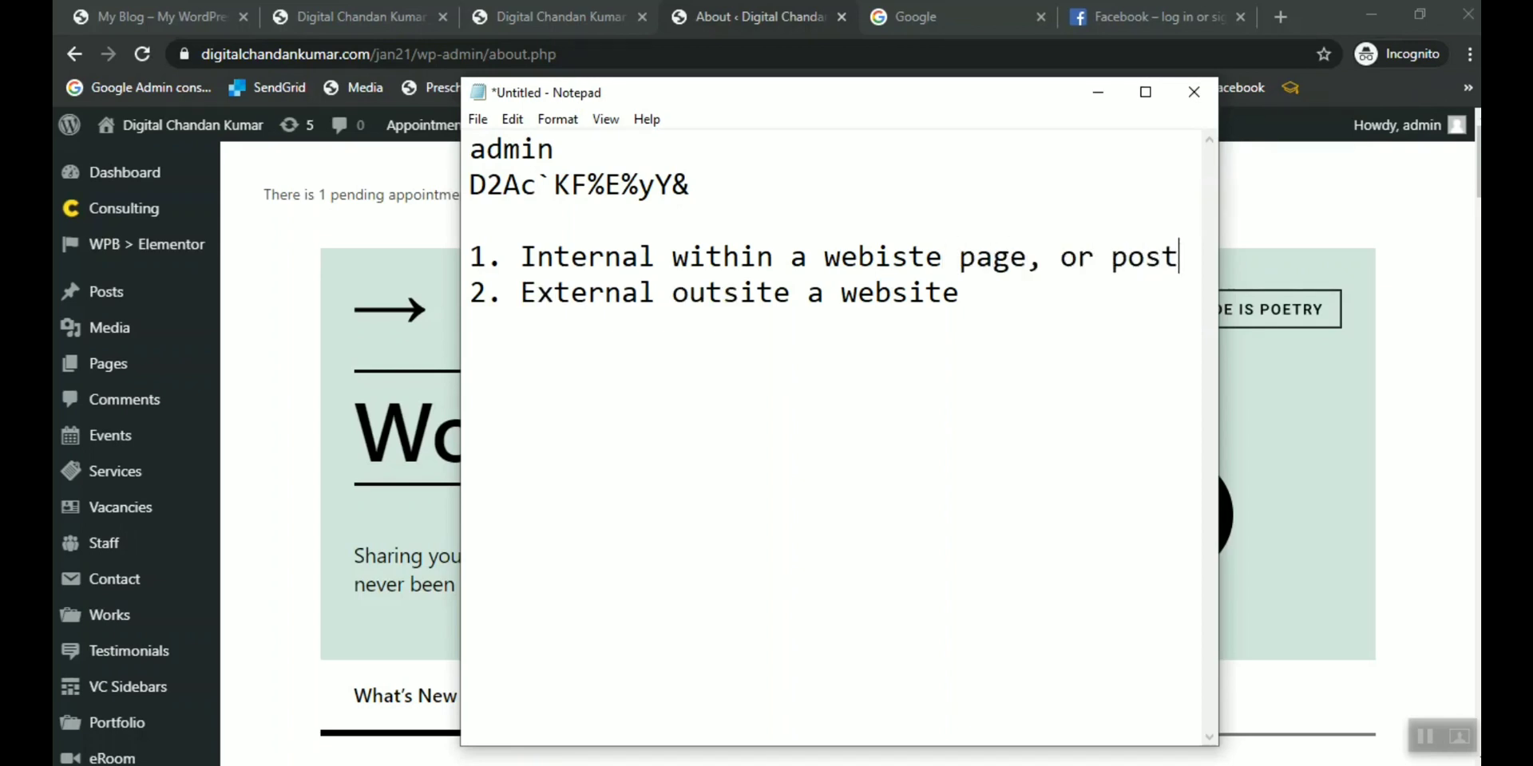
pyautogui.write(' or category')
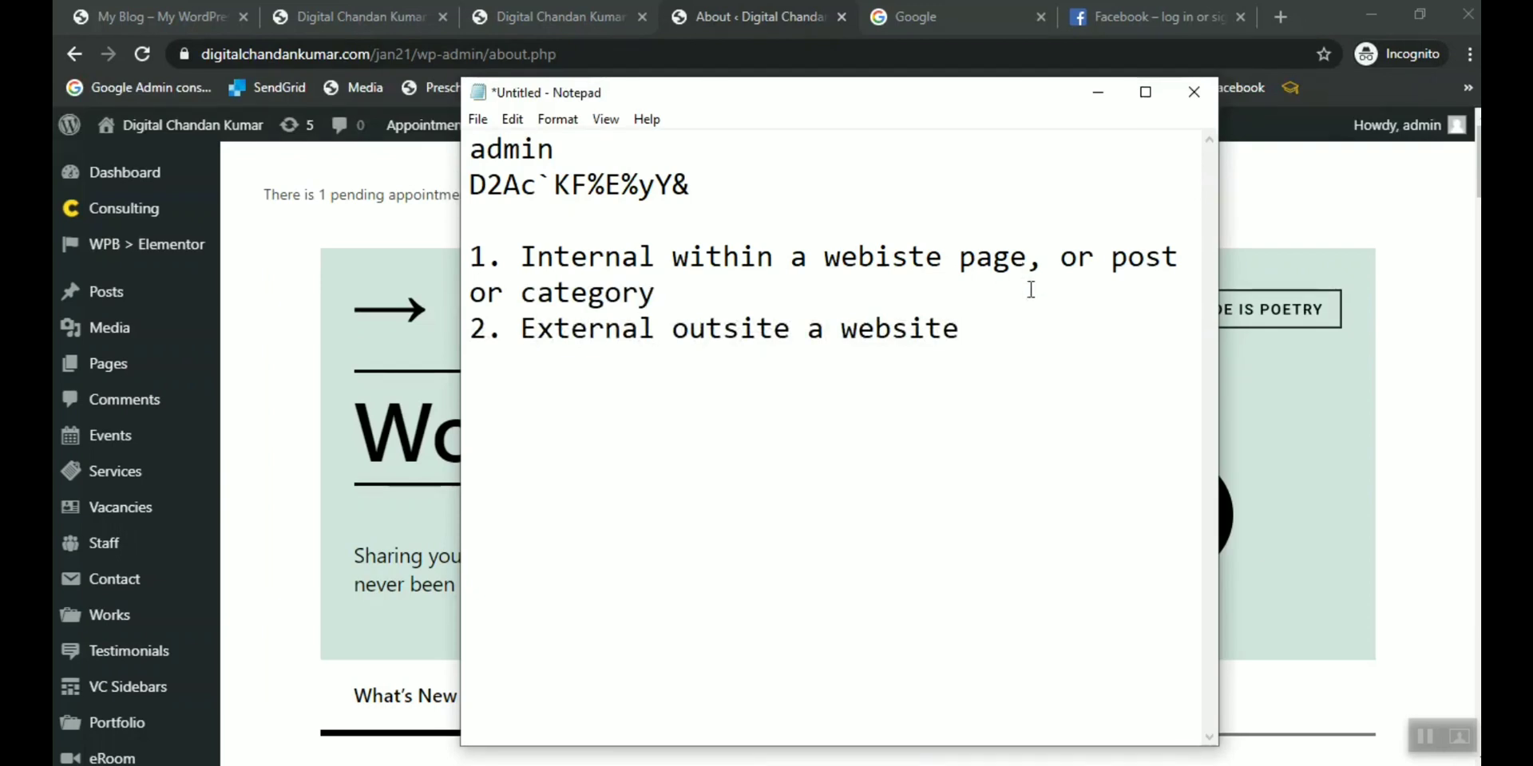
pyautogui.click(1036, 332)
pyautogui.write('any website')
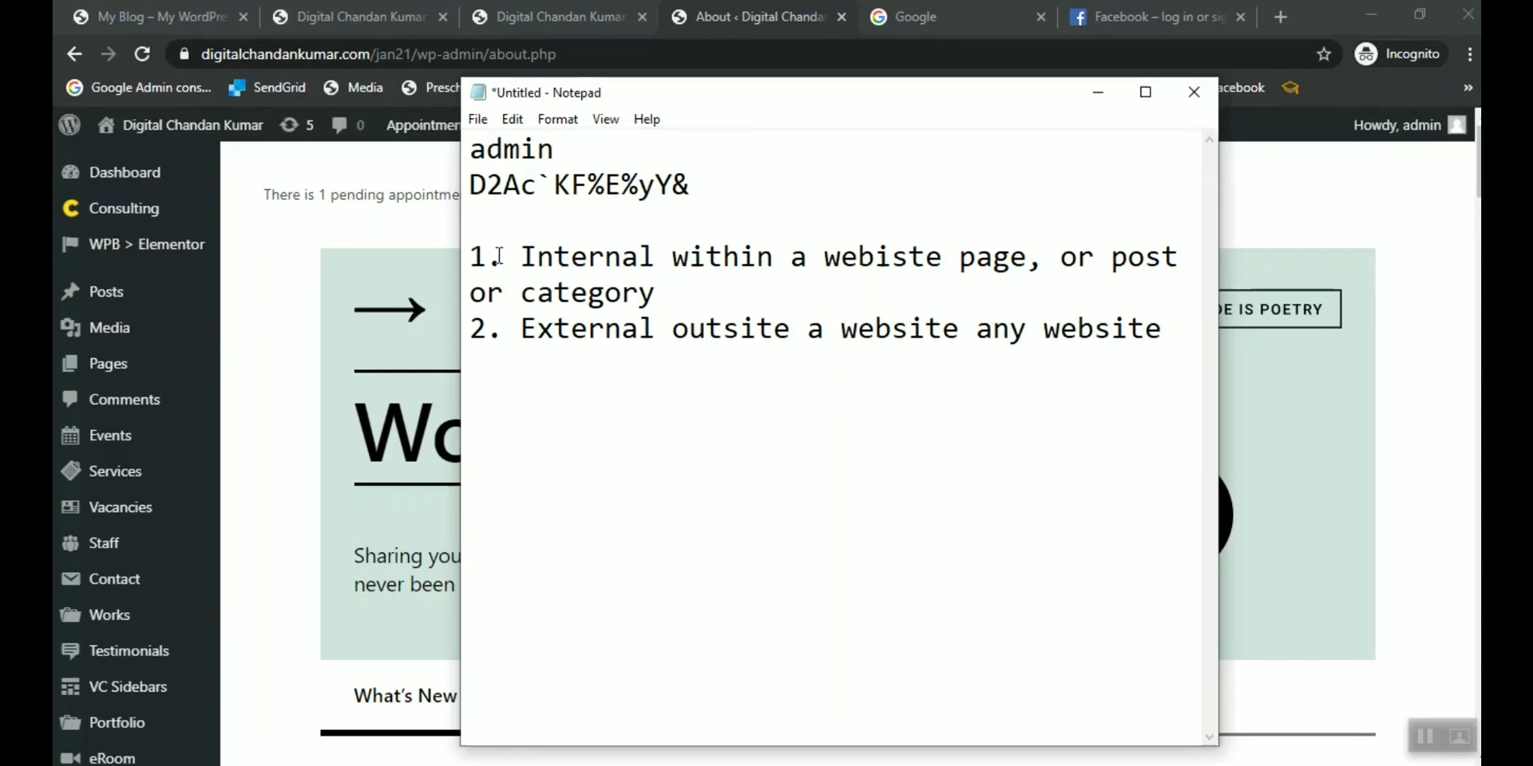
# Switch back to the WordPress admin in the browser and open the list of all pages.
pyautogui.click(295, 300)
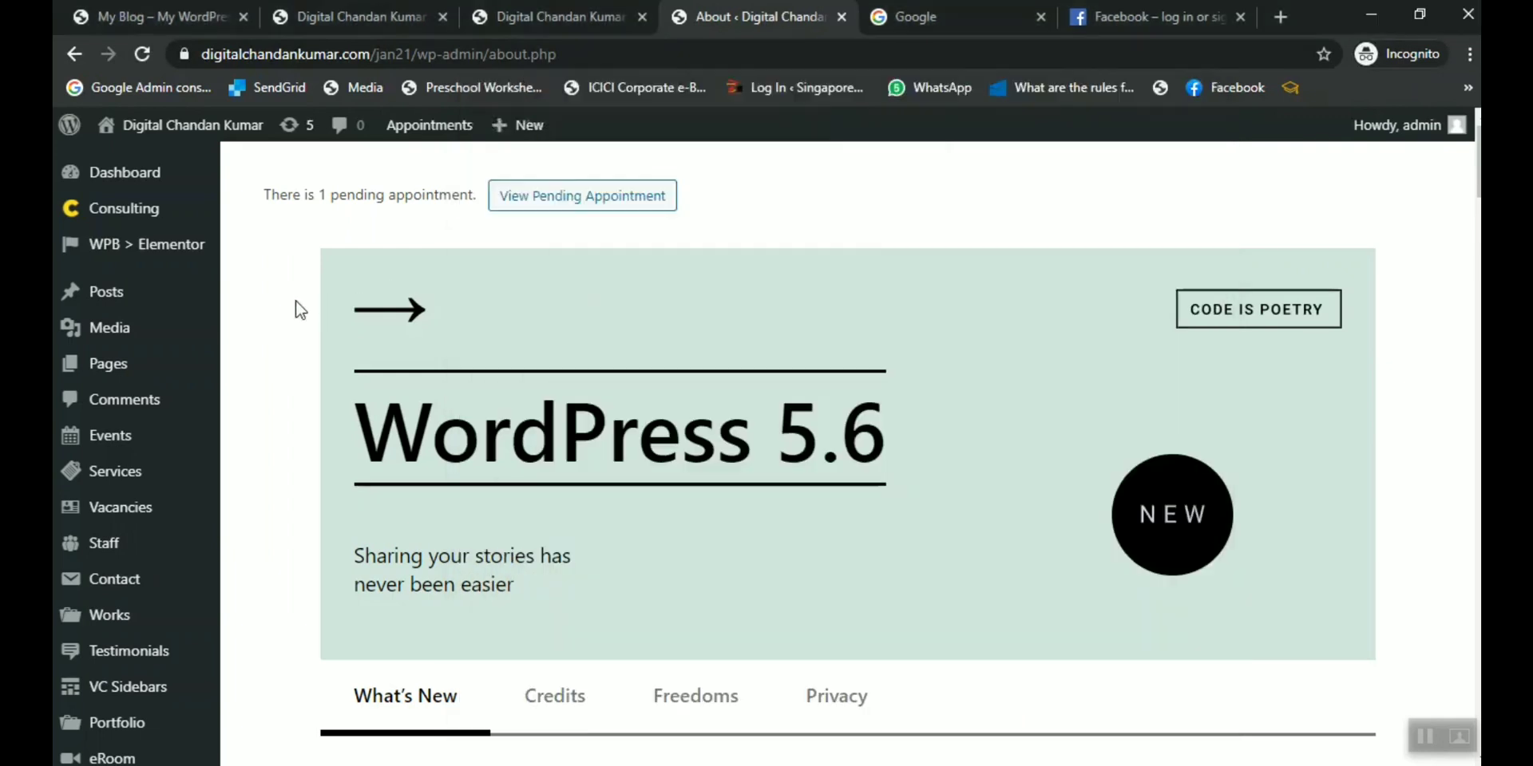
pyautogui.moveTo(146, 194)
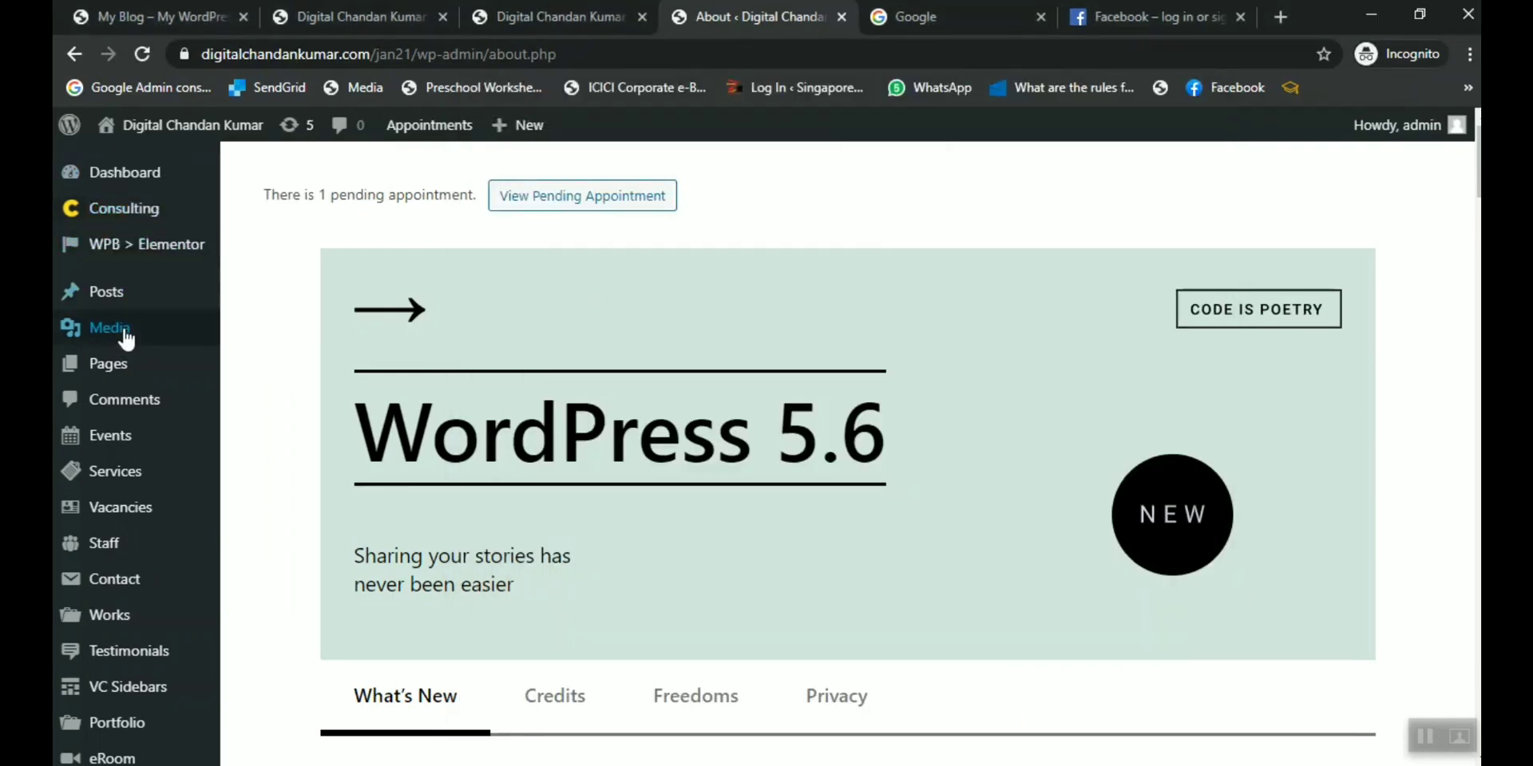
pyautogui.moveTo(117, 371)
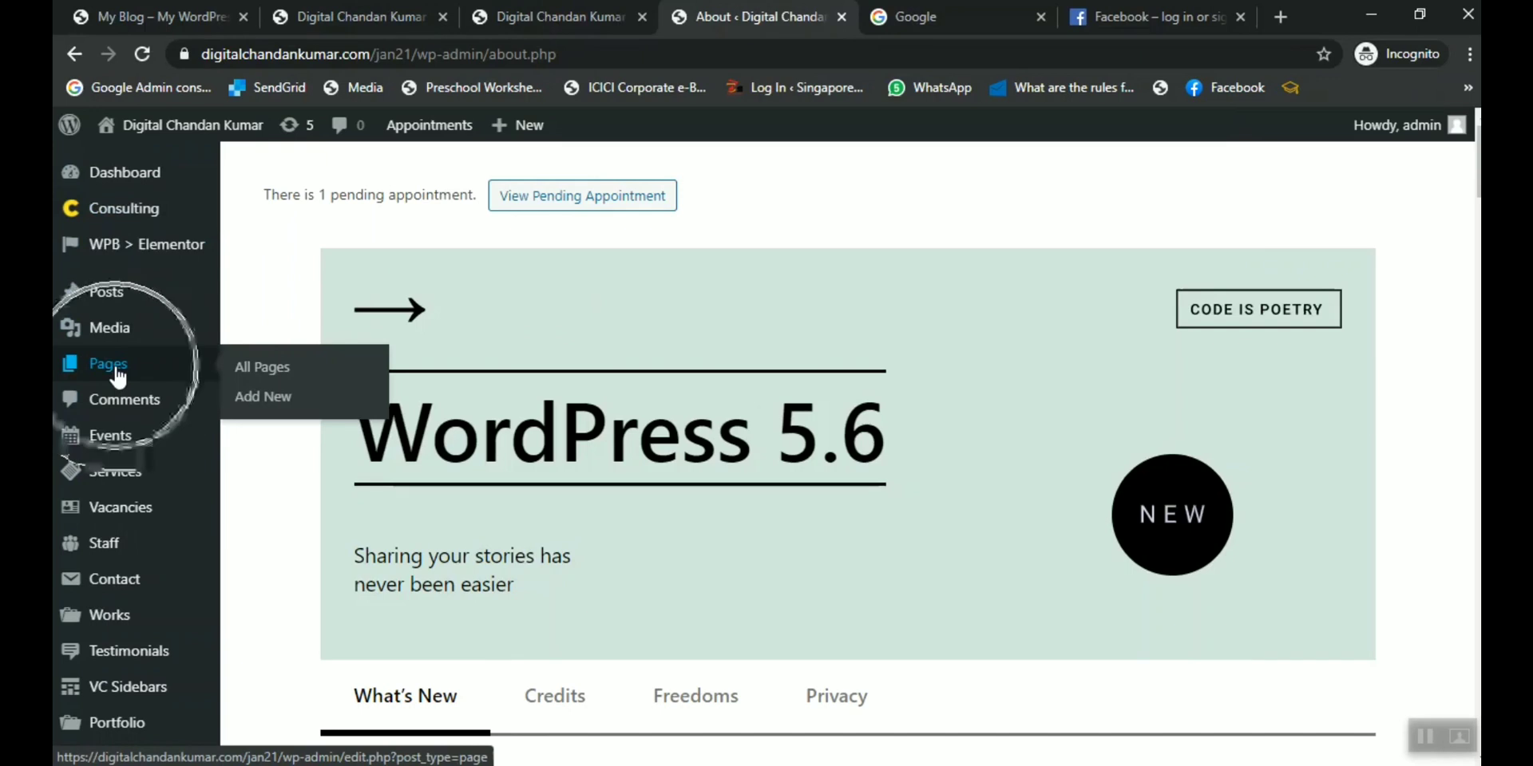
pyautogui.click(116, 371)
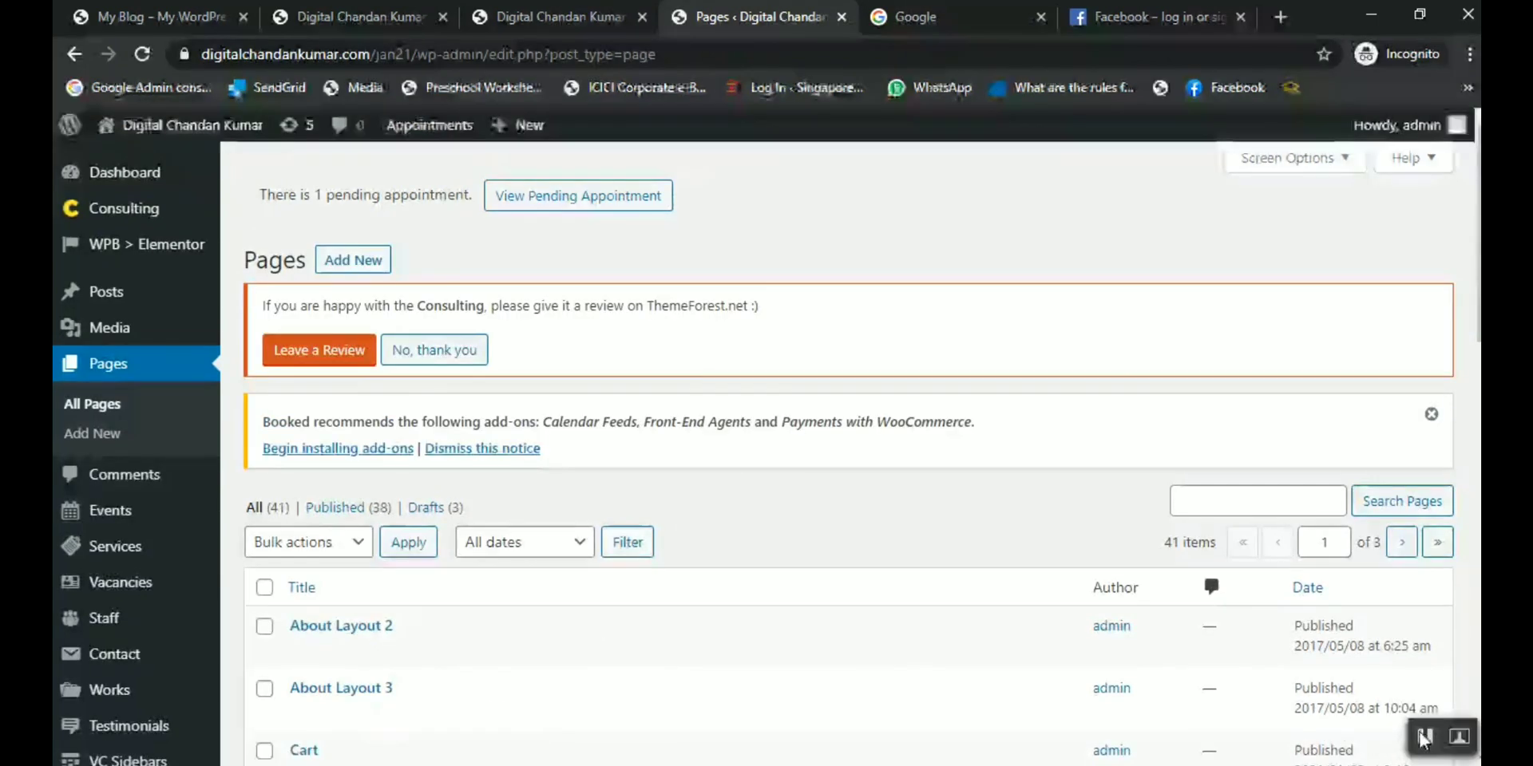
pyautogui.scroll(-8, 746, 415)
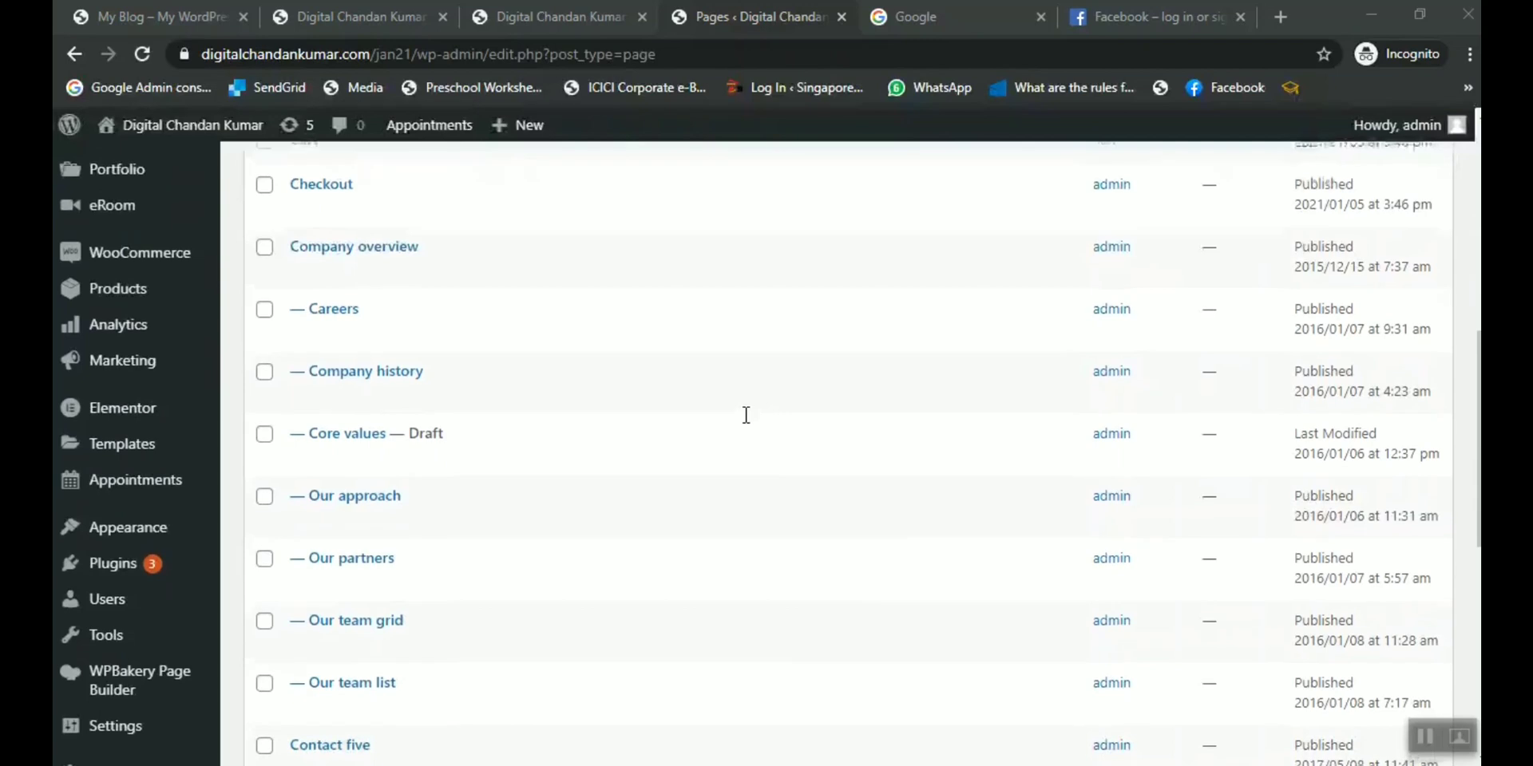
pyautogui.scroll(8, 745, 414)
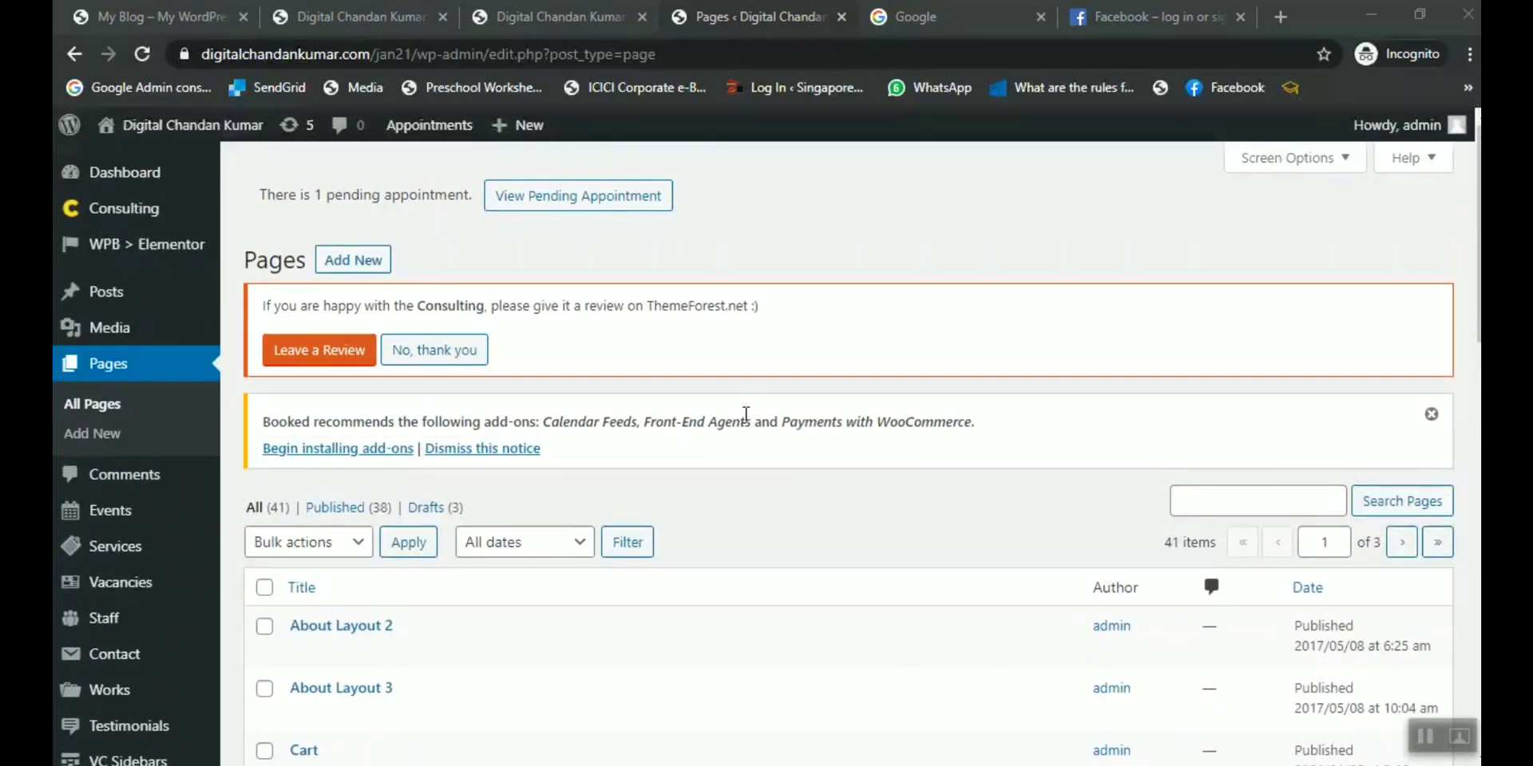
# Start a new page and dismiss the block editor's welcome guide.
pyautogui.click(369, 268)
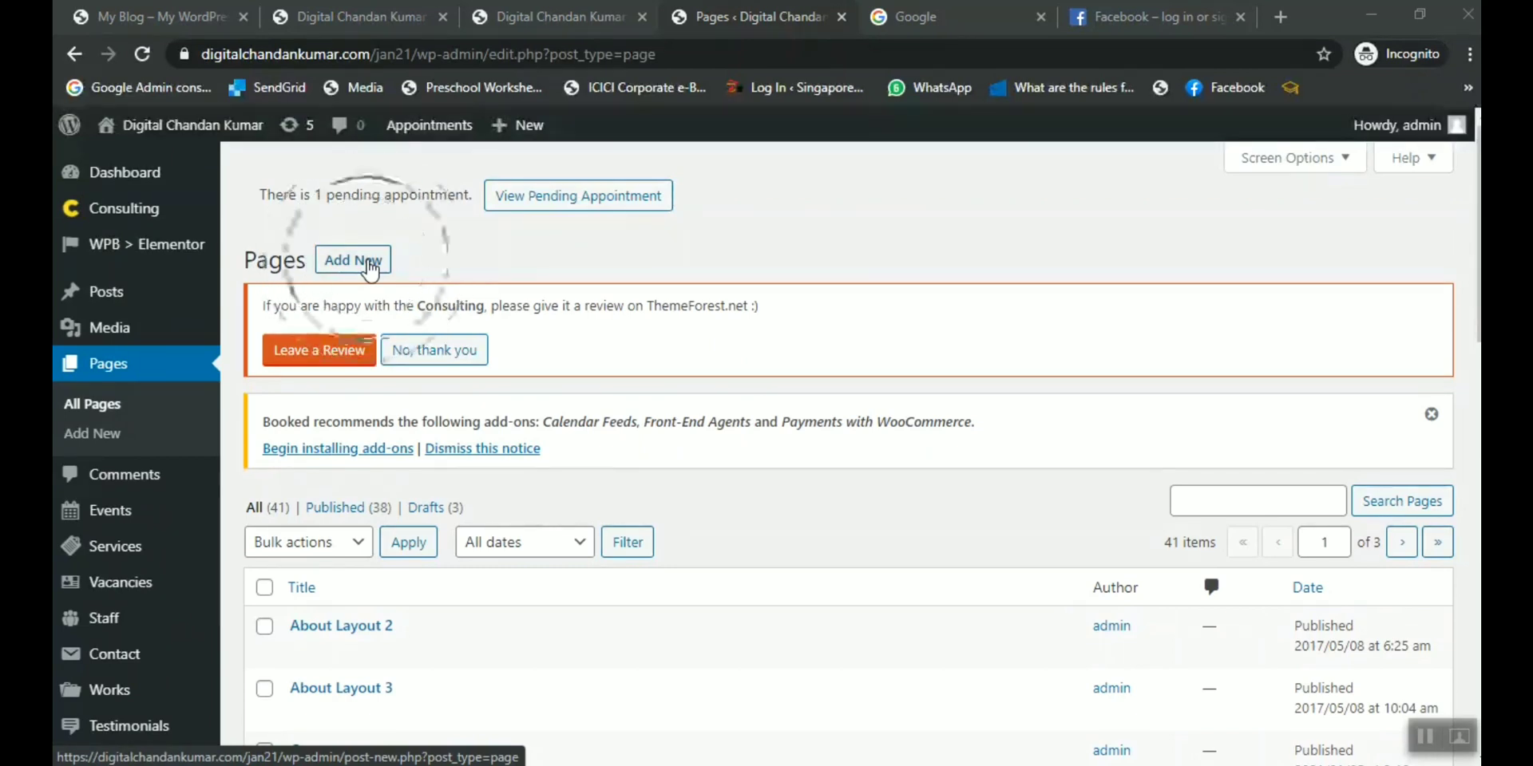
pyautogui.click(369, 268)
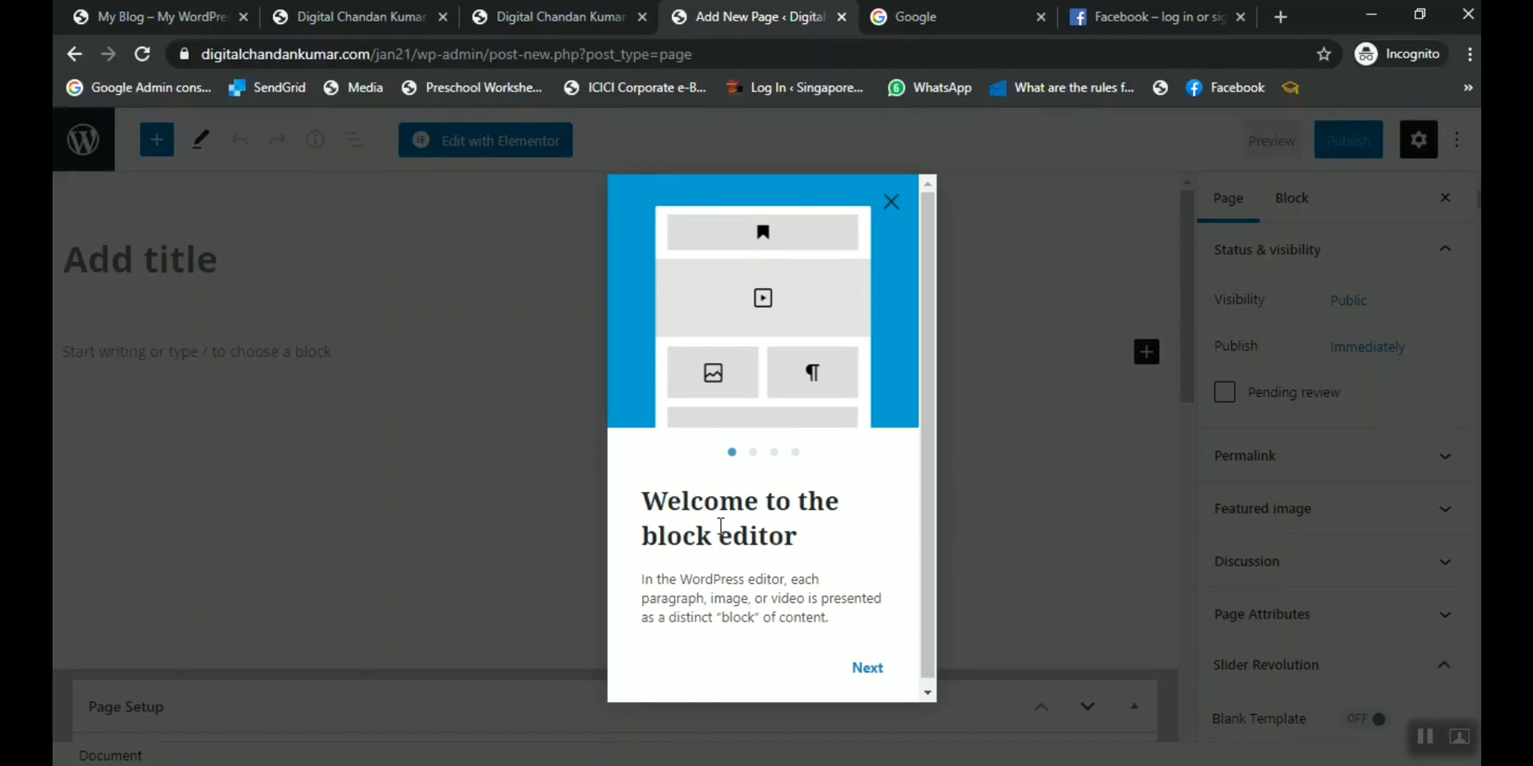
pyautogui.click(888, 199)
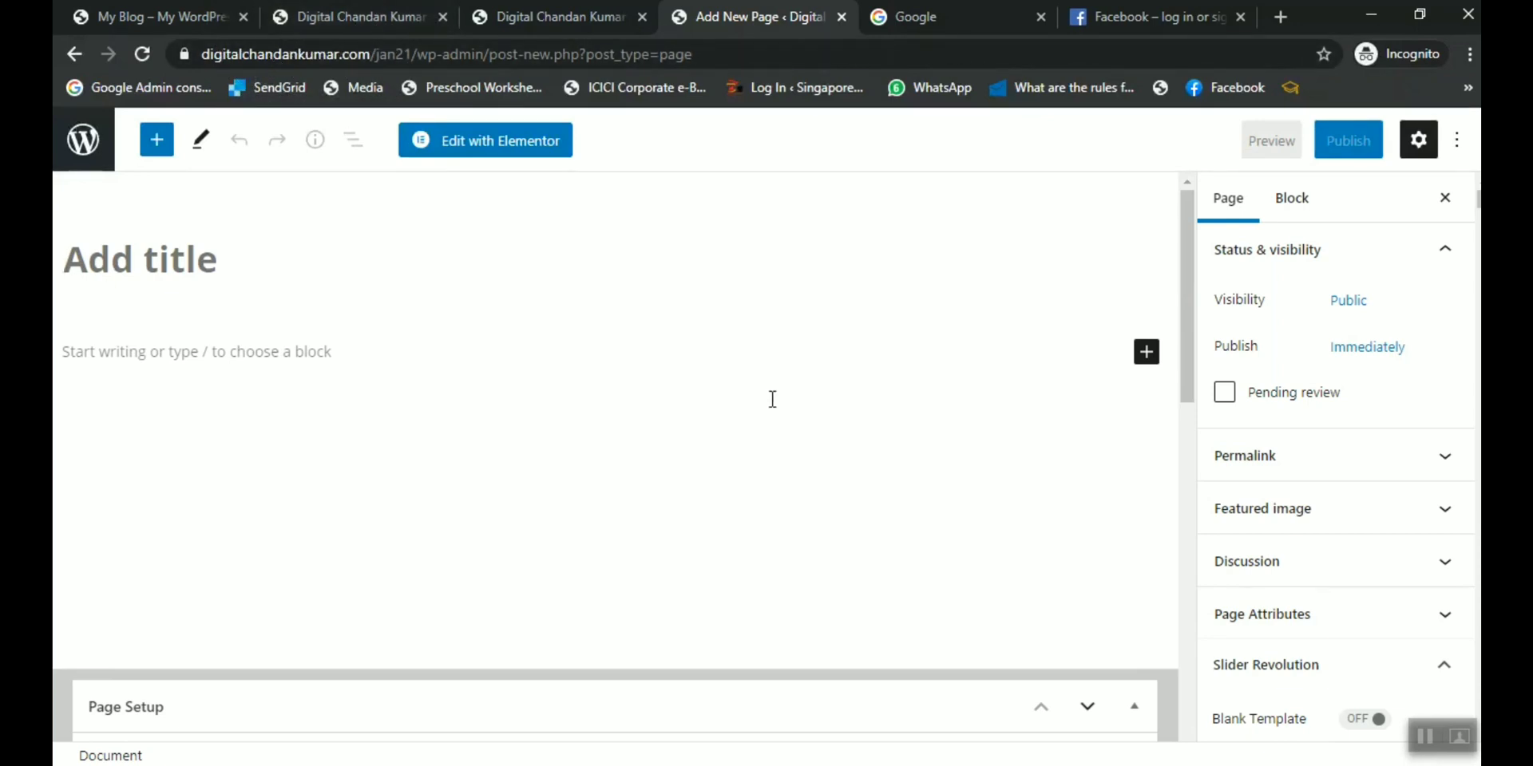
pyautogui.click(1425, 737)
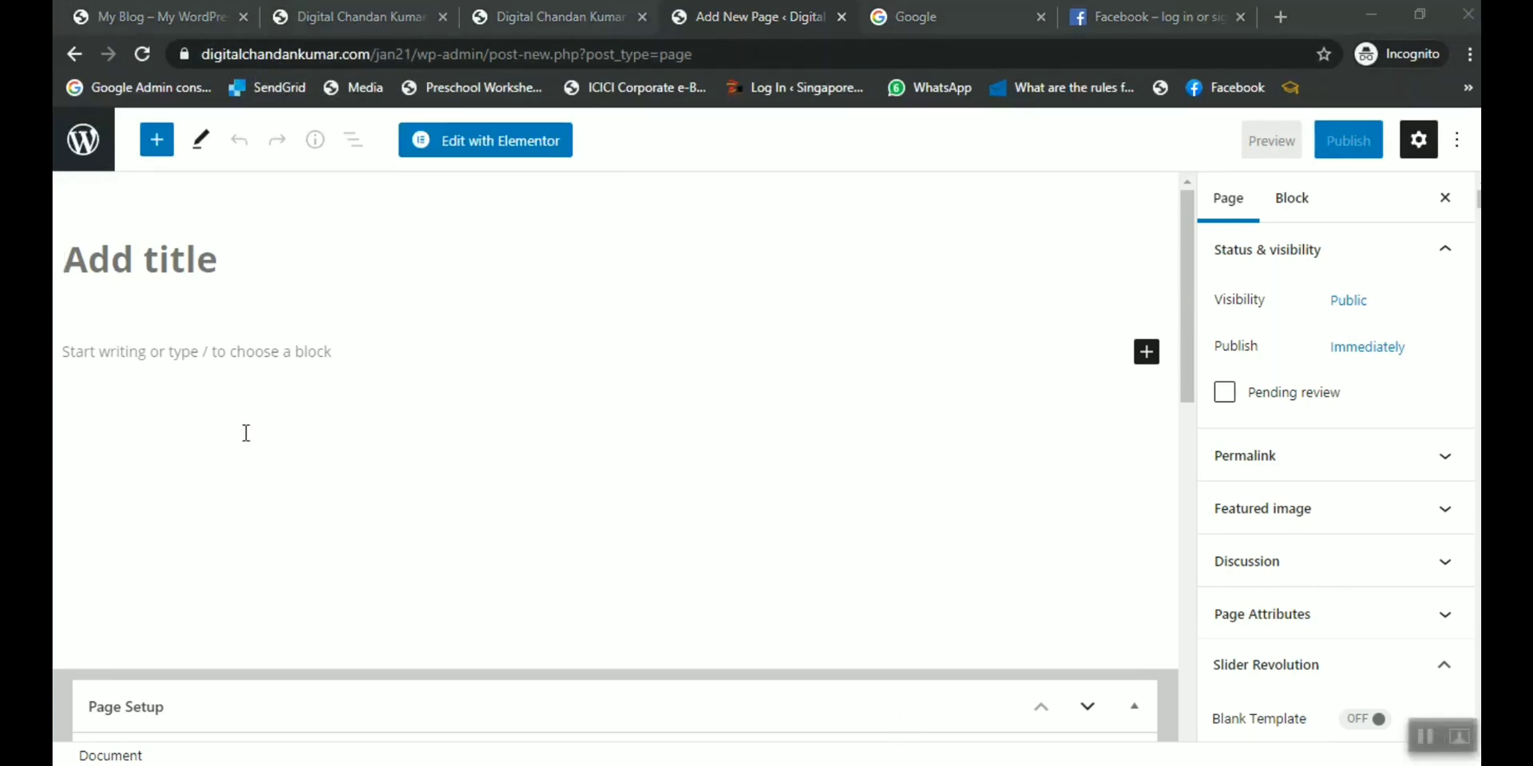
# Enter "Demo Page" as the title of the new page.
pyautogui.click(98, 283)
pyautogui.write('Demo')
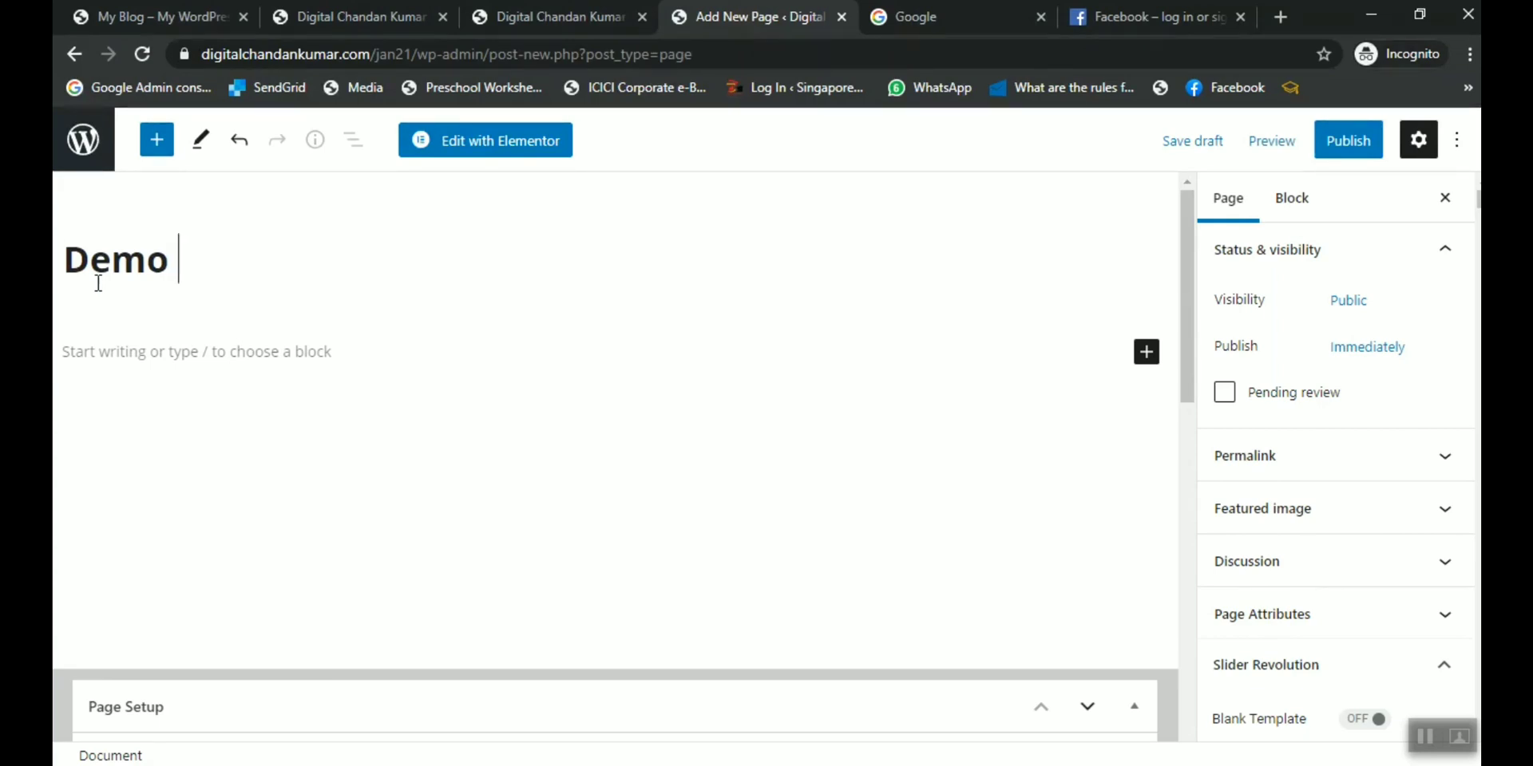
pyautogui.write(' Page')
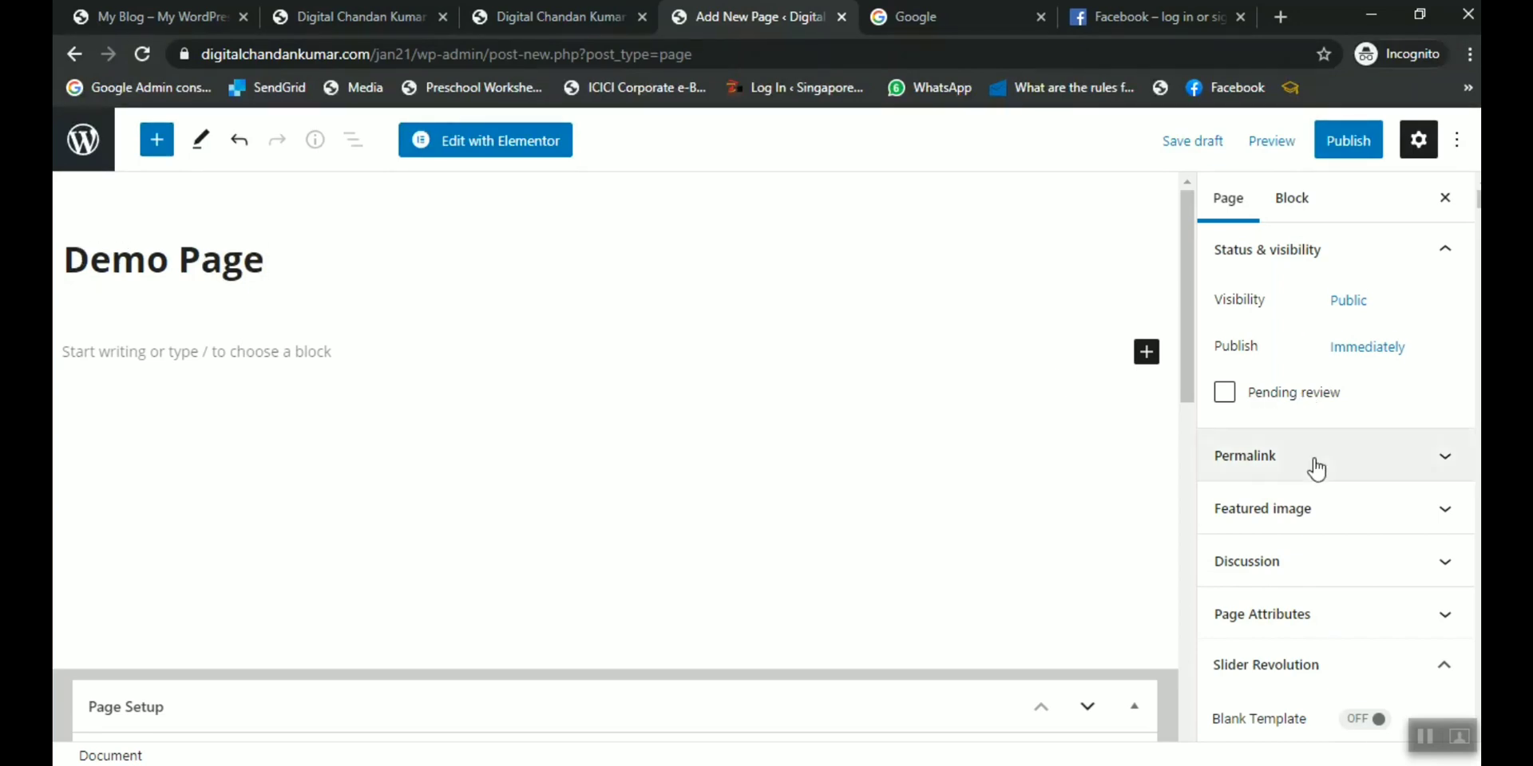
# Check the Slide Template choices in the Slider Revolution settings and switch Blank Template on and back off.
pyautogui.scroll(-4, 1316, 470)
pyautogui.scroll(-2, 1316, 469)
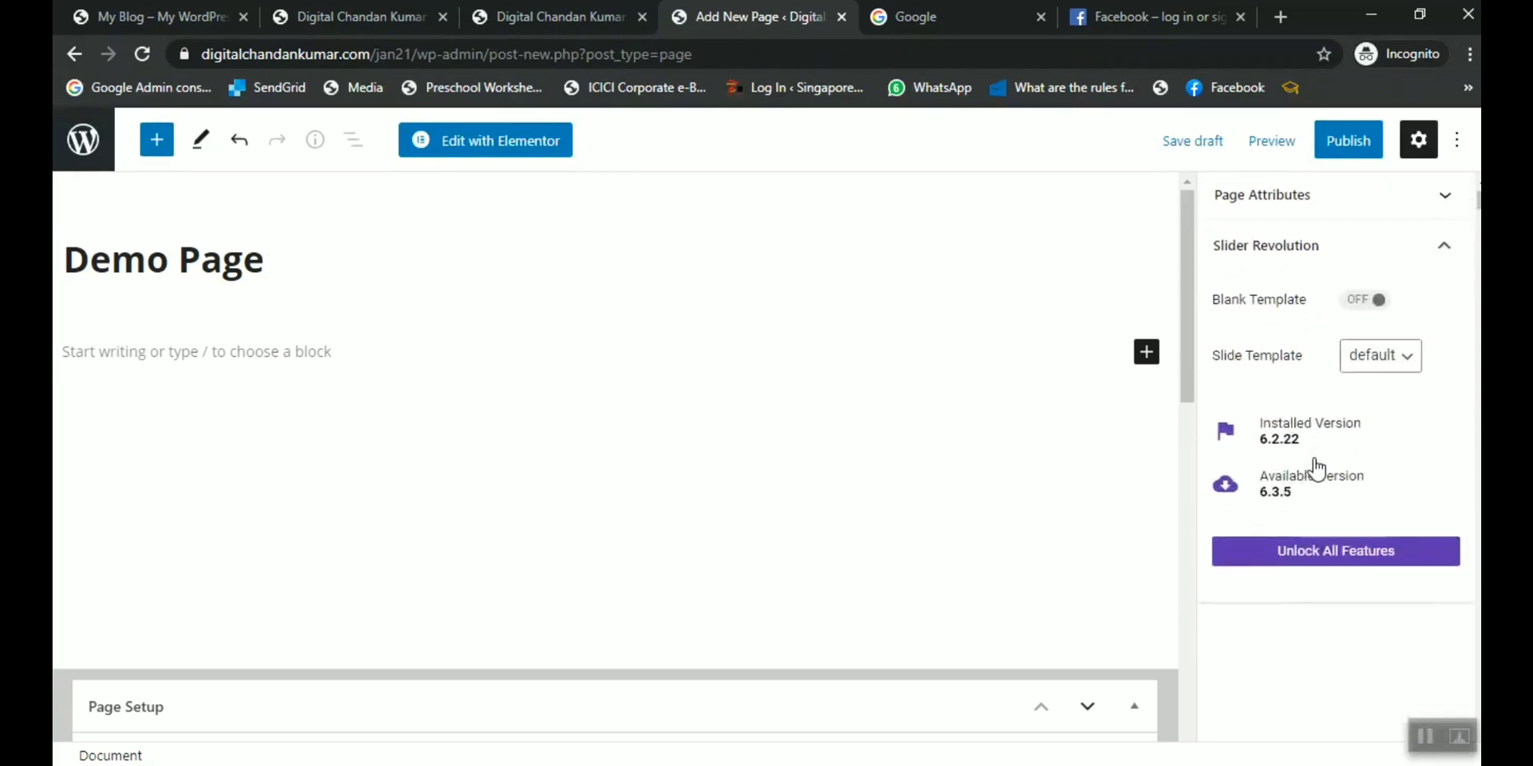
pyautogui.scroll(3, 1270, 455)
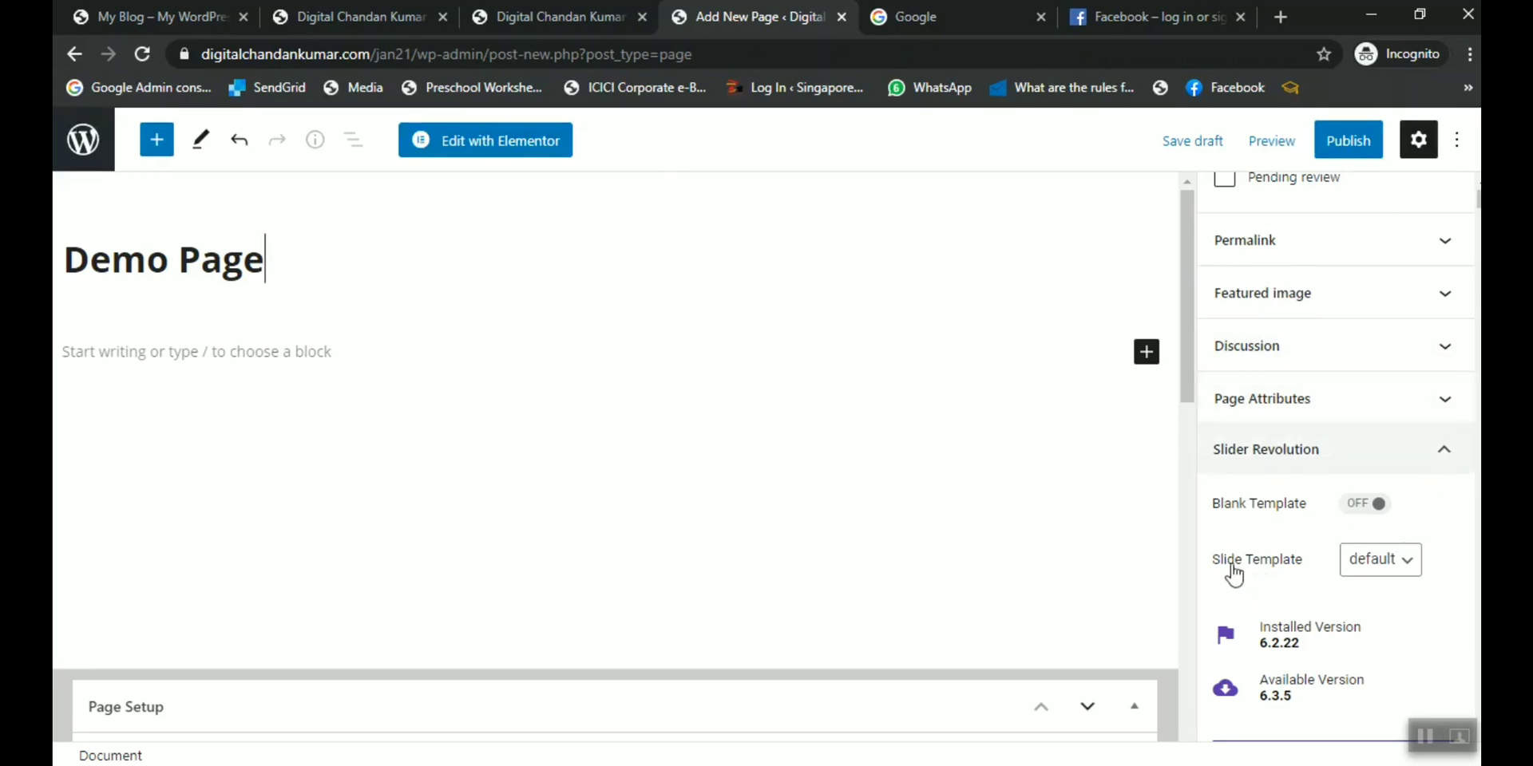
pyautogui.click(1408, 569)
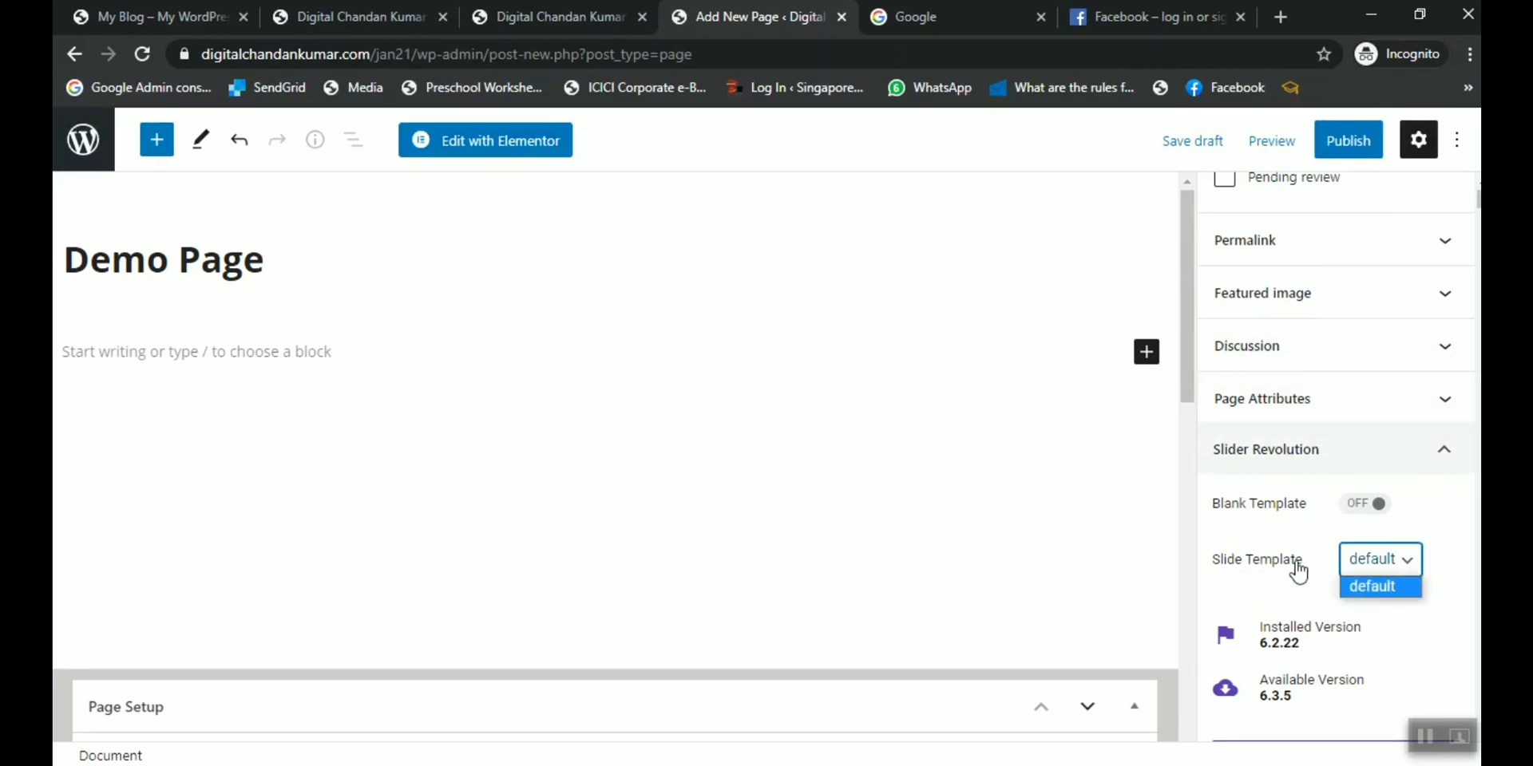
pyautogui.click(1366, 511)
pyautogui.click(1367, 511)
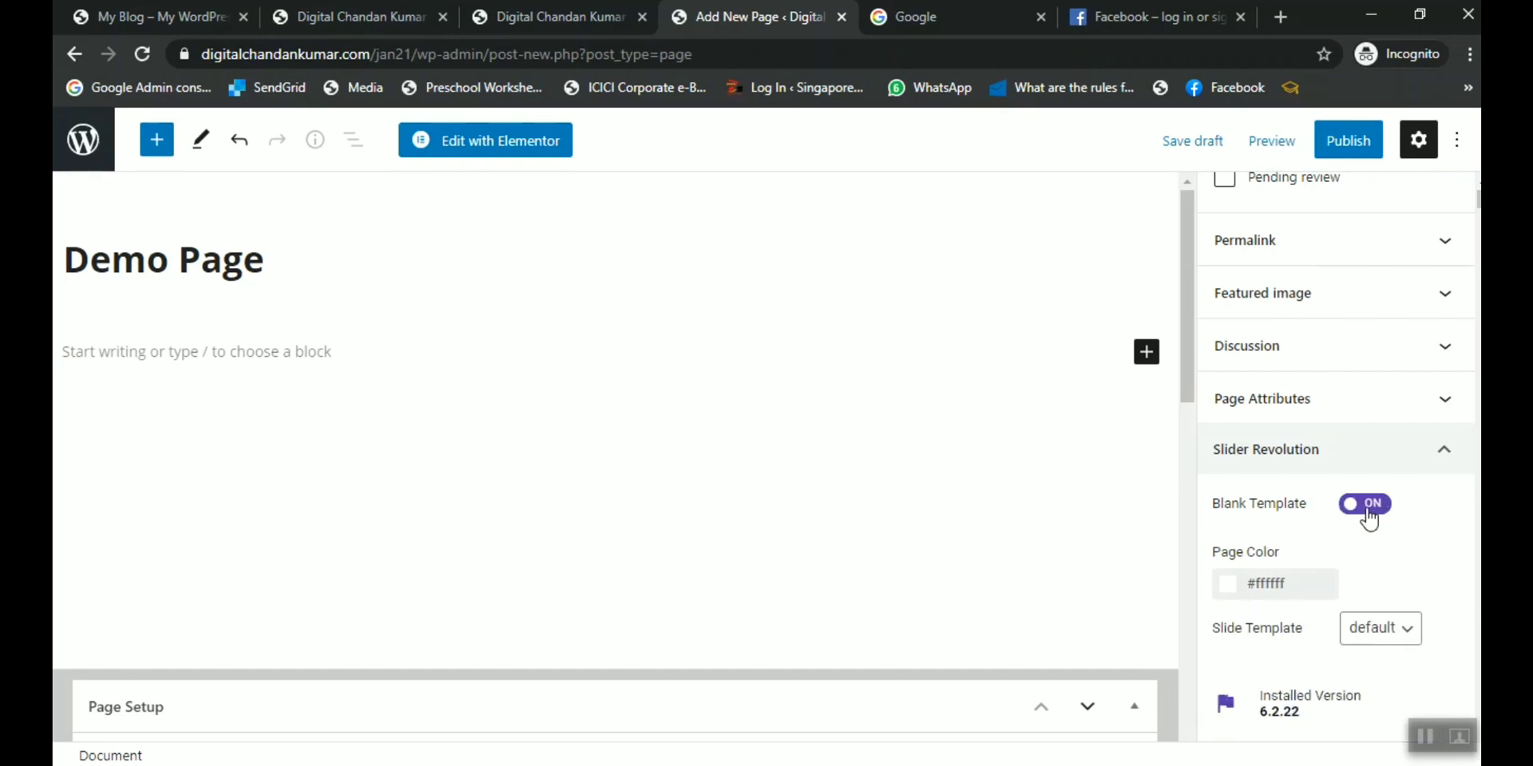
pyautogui.click(1367, 511)
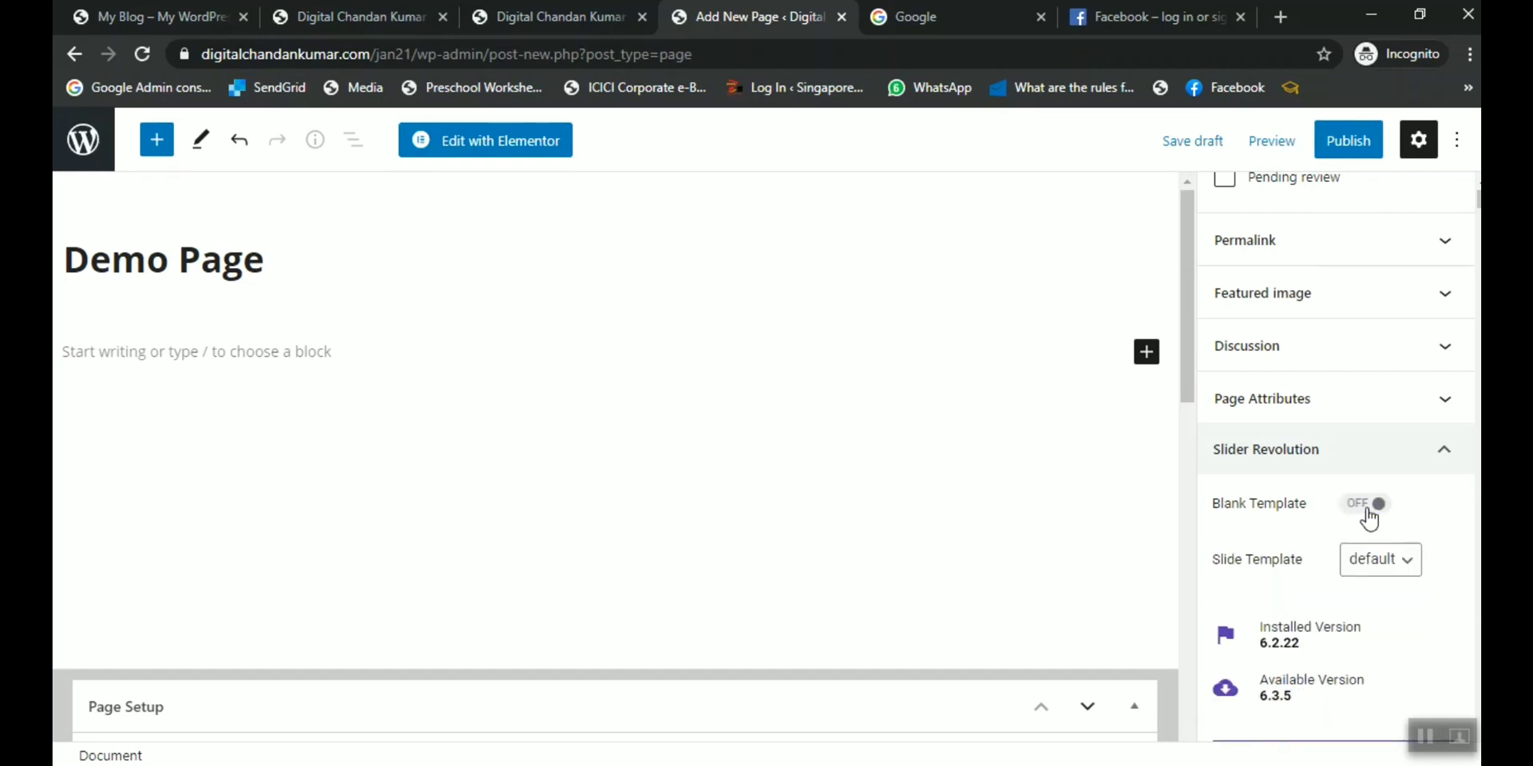
# Publish the Demo Page with public visibility and open the live page.
pyautogui.click(1332, 148)
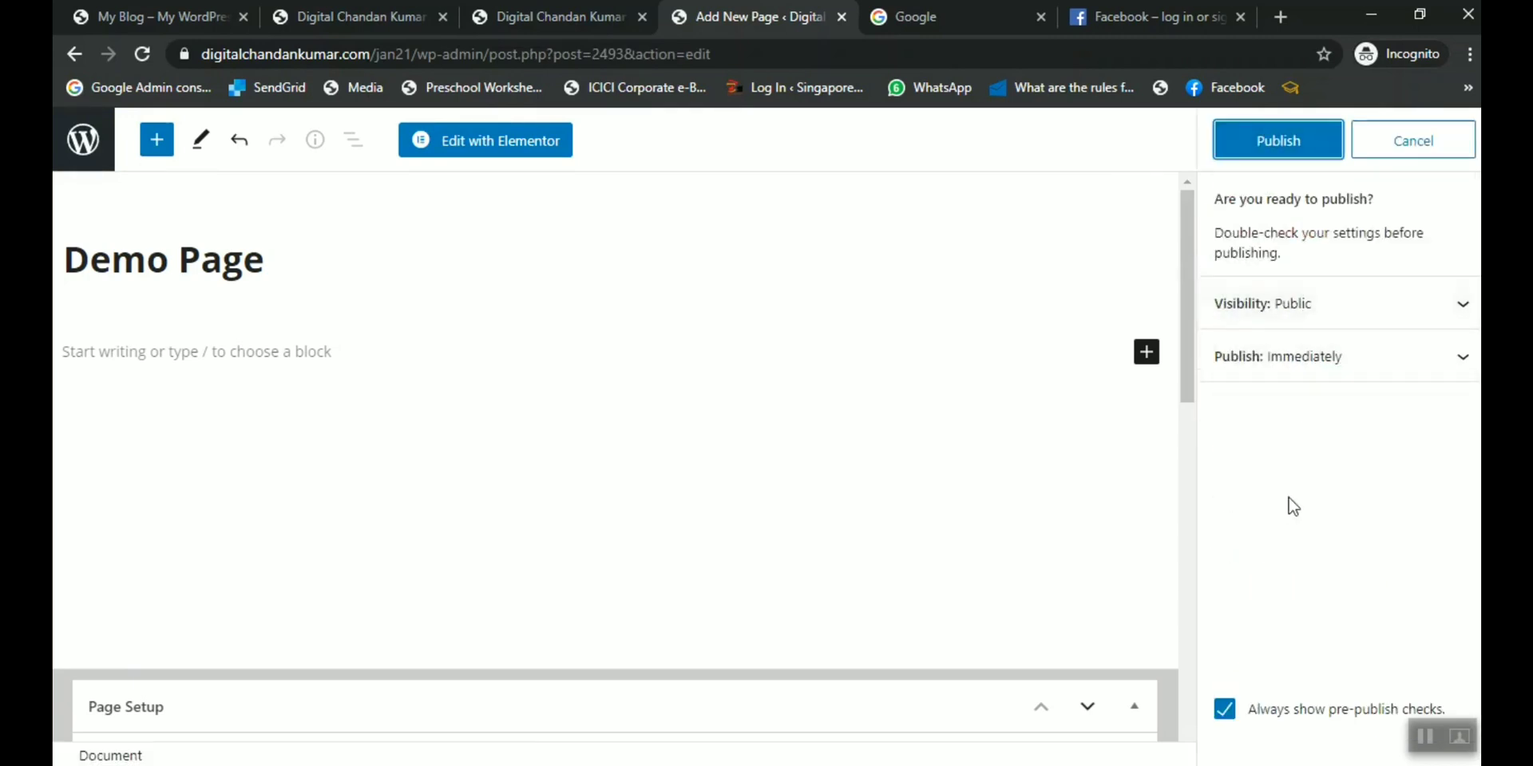
pyautogui.click(1283, 149)
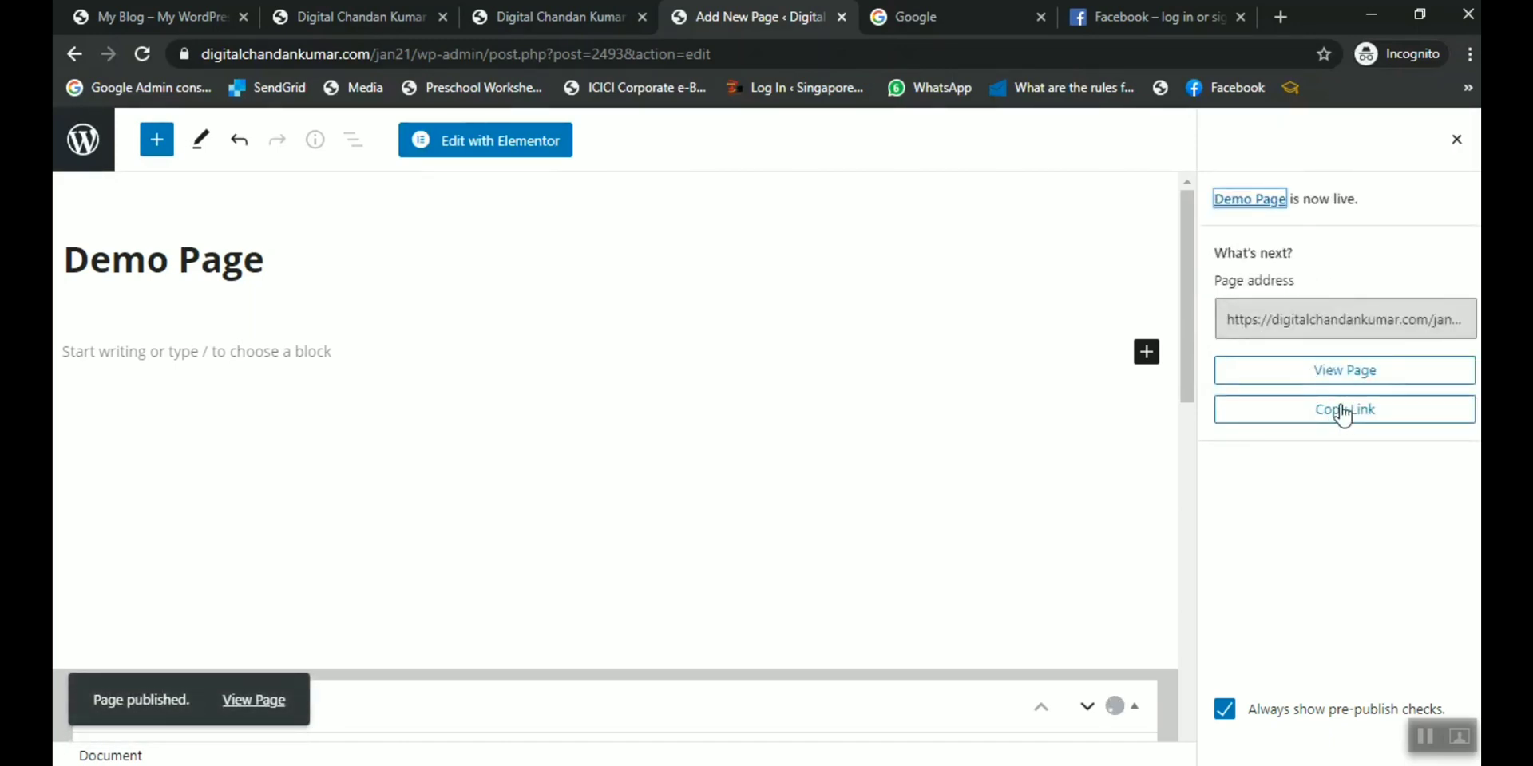
pyautogui.click(1373, 371)
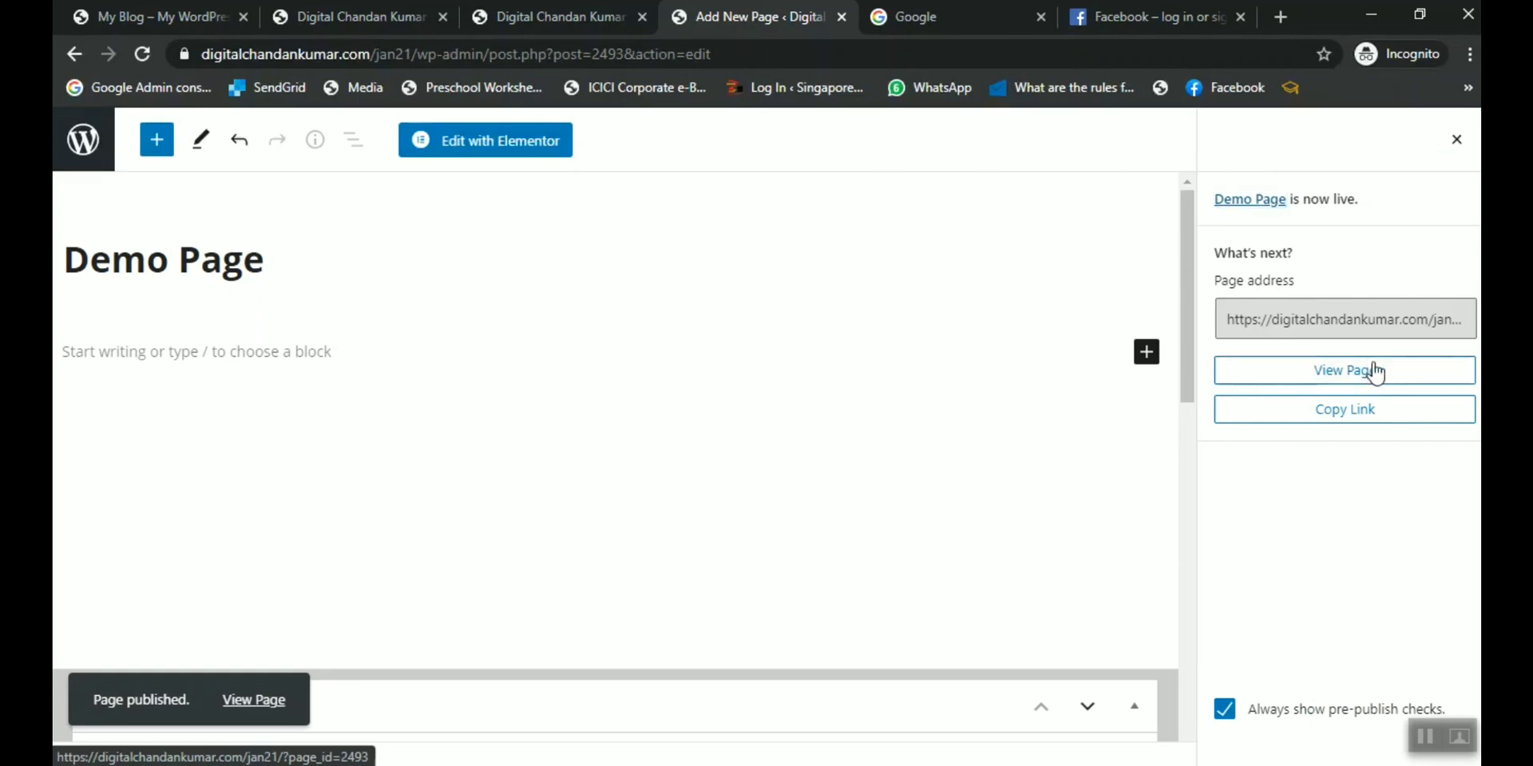
# Look over the live Demo Page and highlight its title.
pyautogui.click(834, 4)
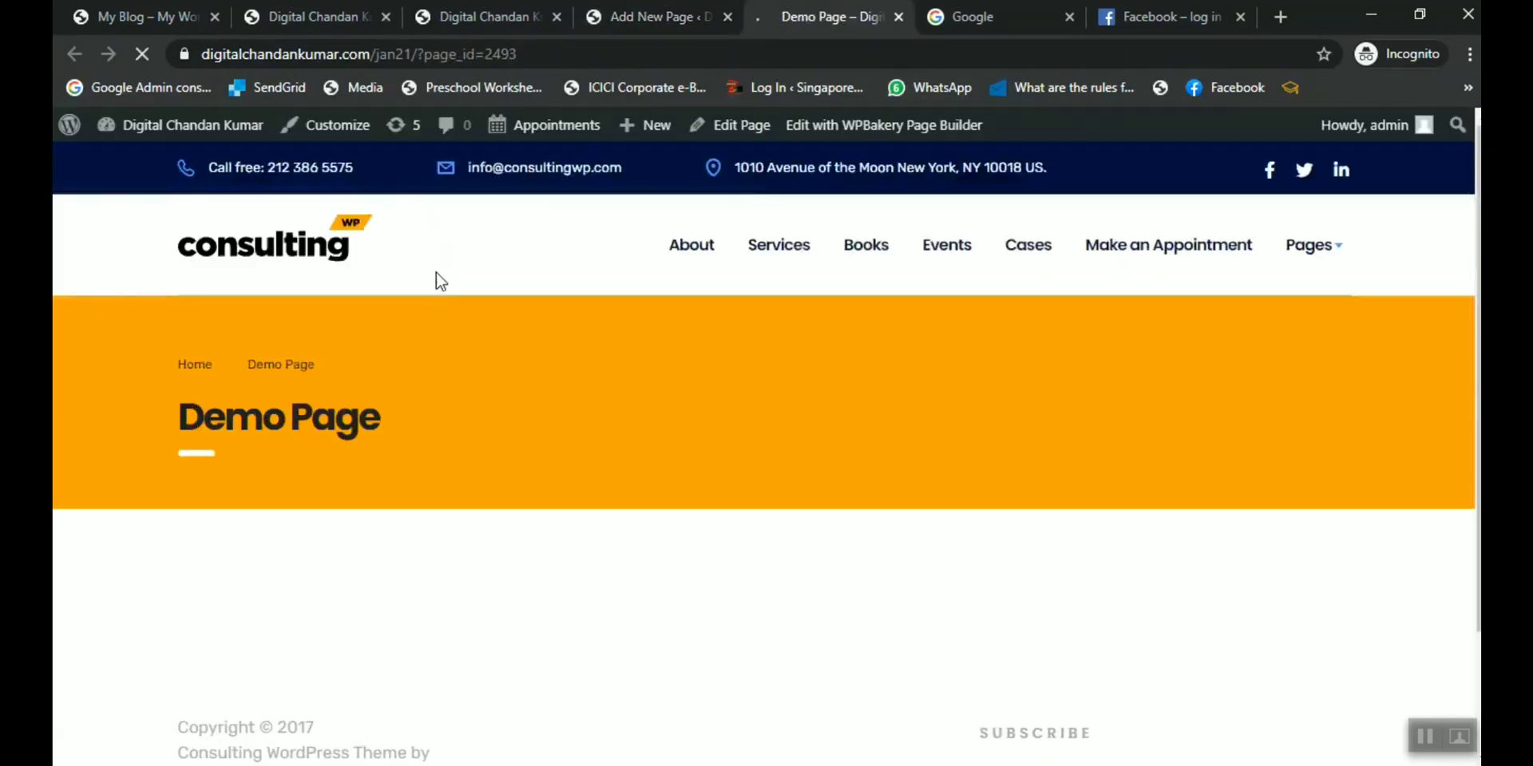
pyautogui.scroll(-2, 591, 535)
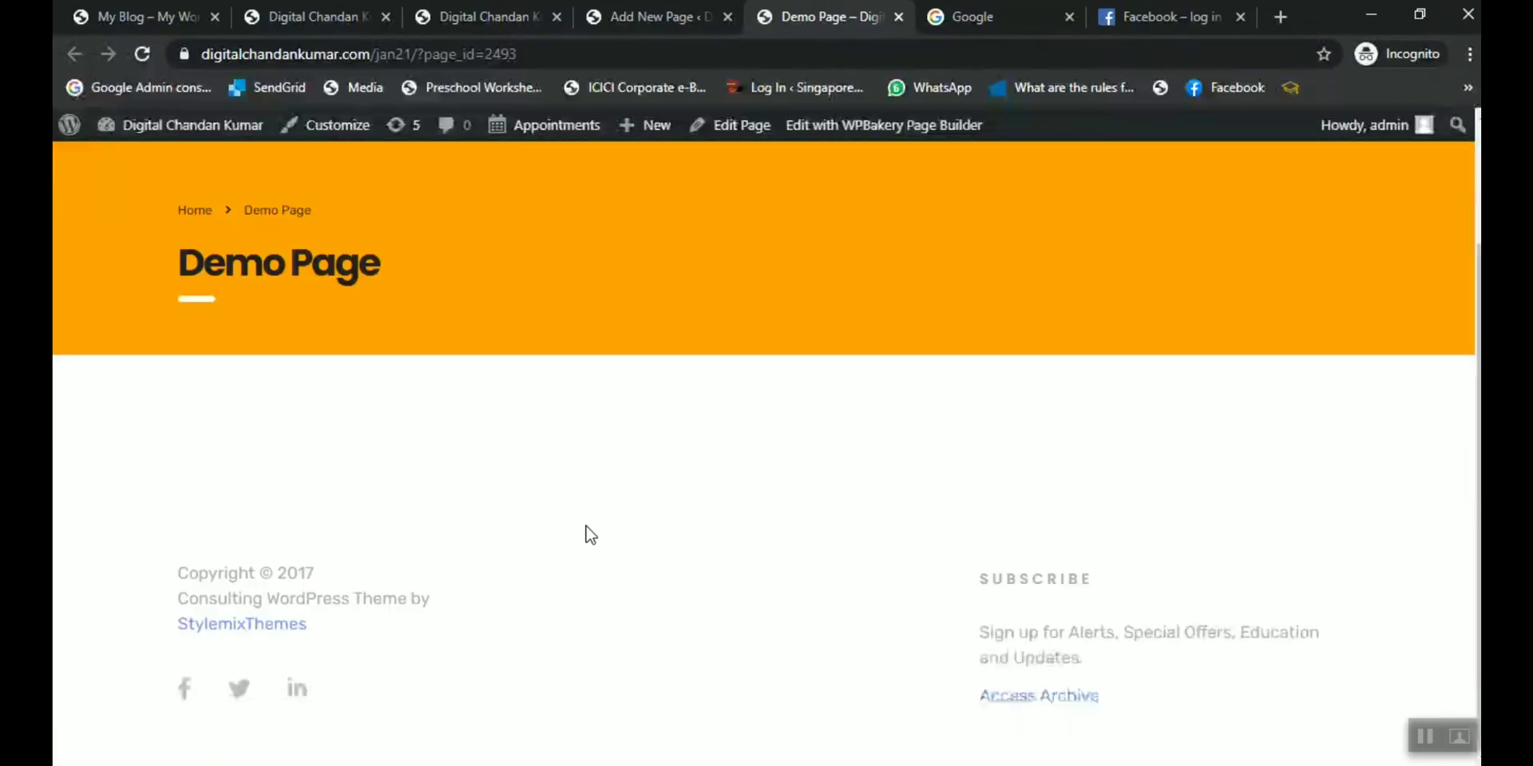
pyautogui.scroll(2, 591, 535)
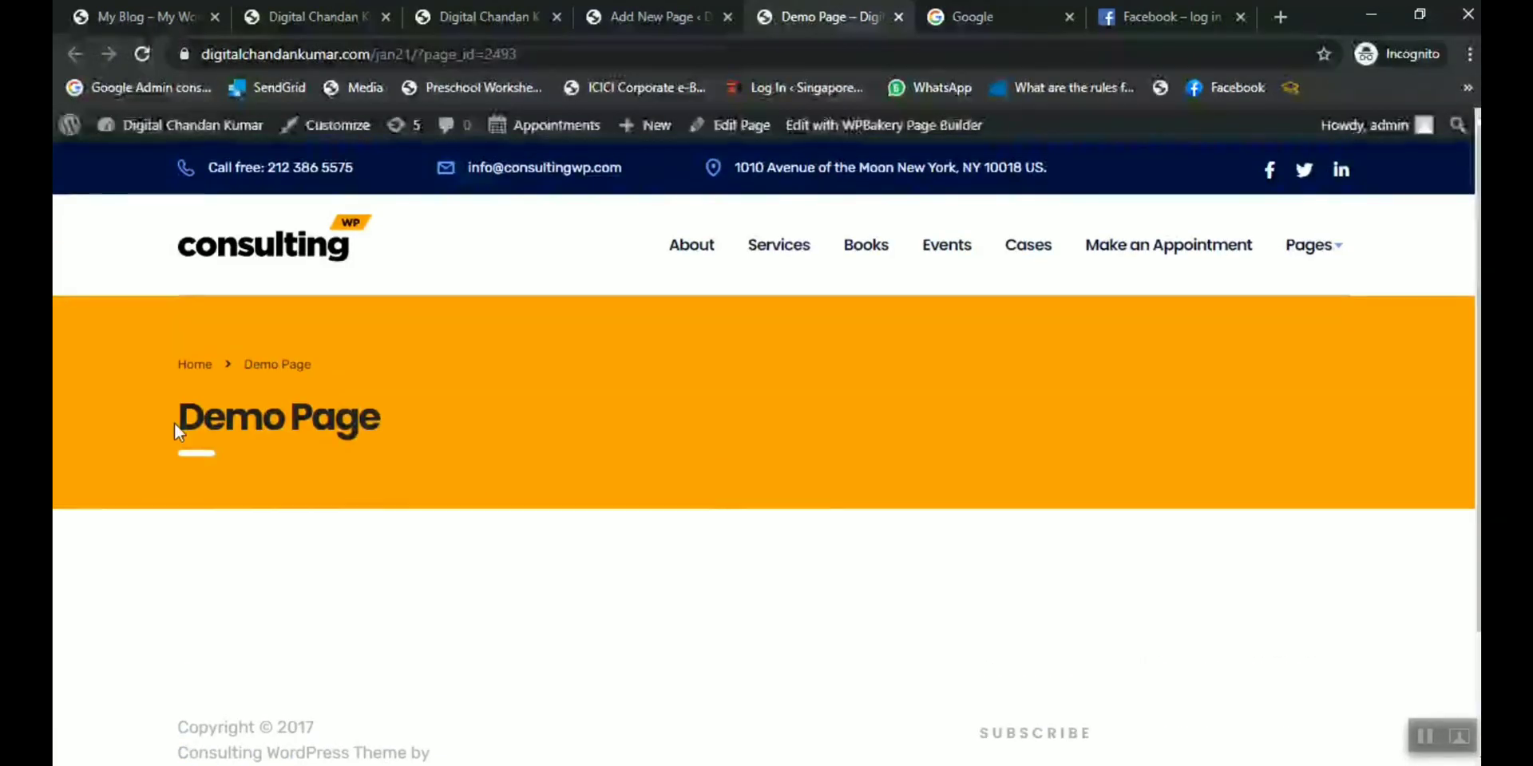
pyautogui.moveTo(163, 409); pyautogui.dragTo(569, 402)
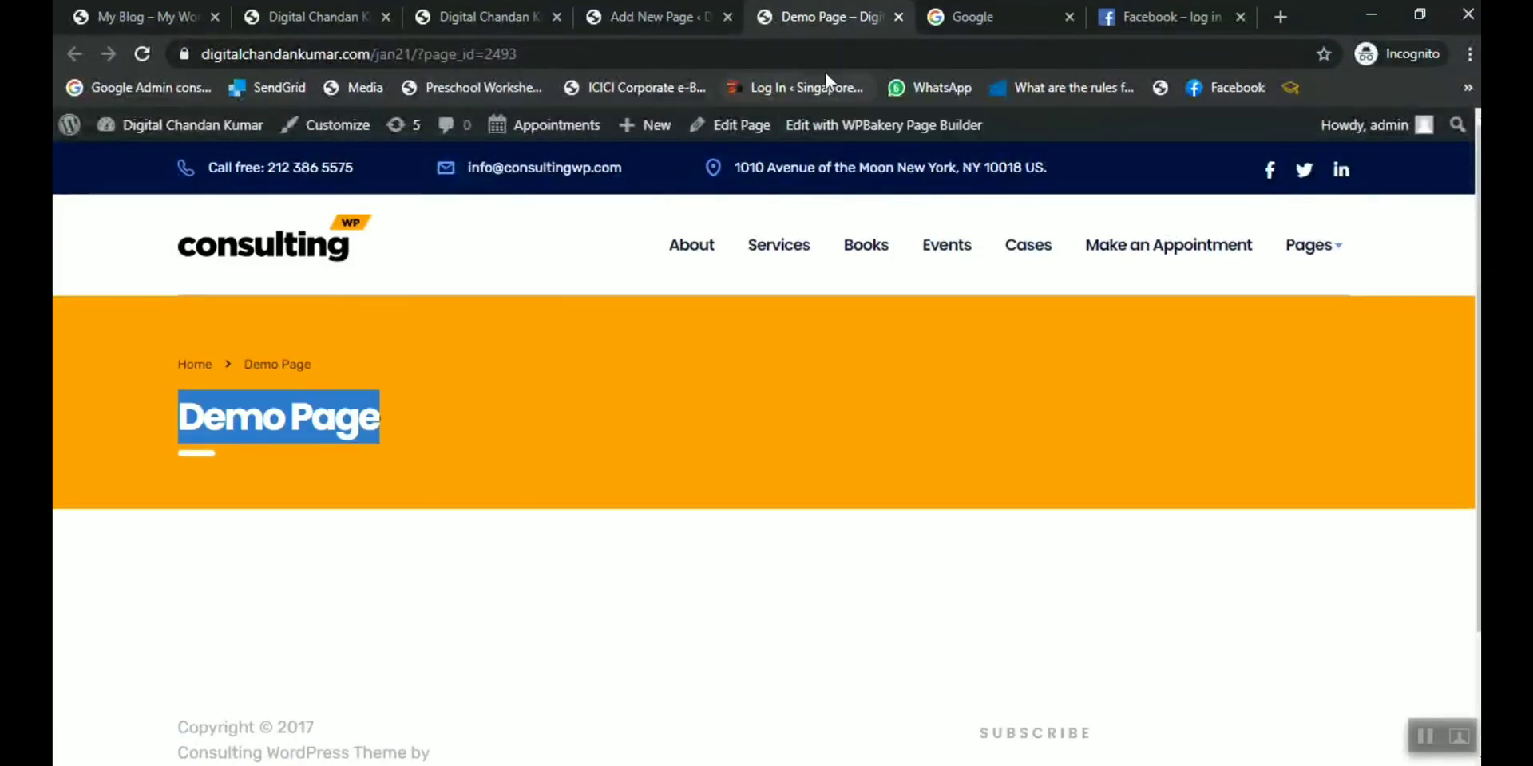
pyautogui.click(811, 28)
pyautogui.click(1425, 737)
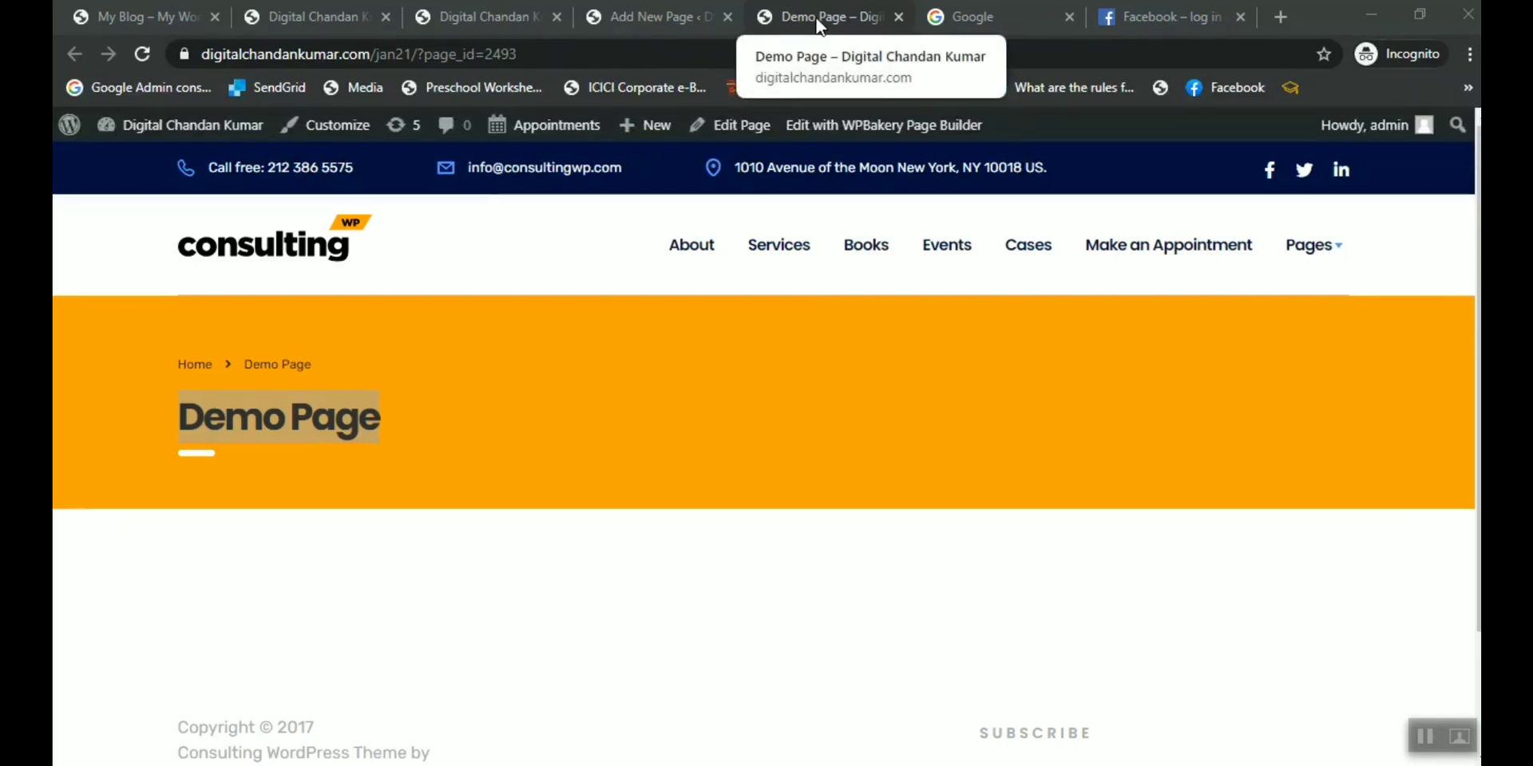
# Leave the page editor and open the site's menu management screen.
pyautogui.click(622, 19)
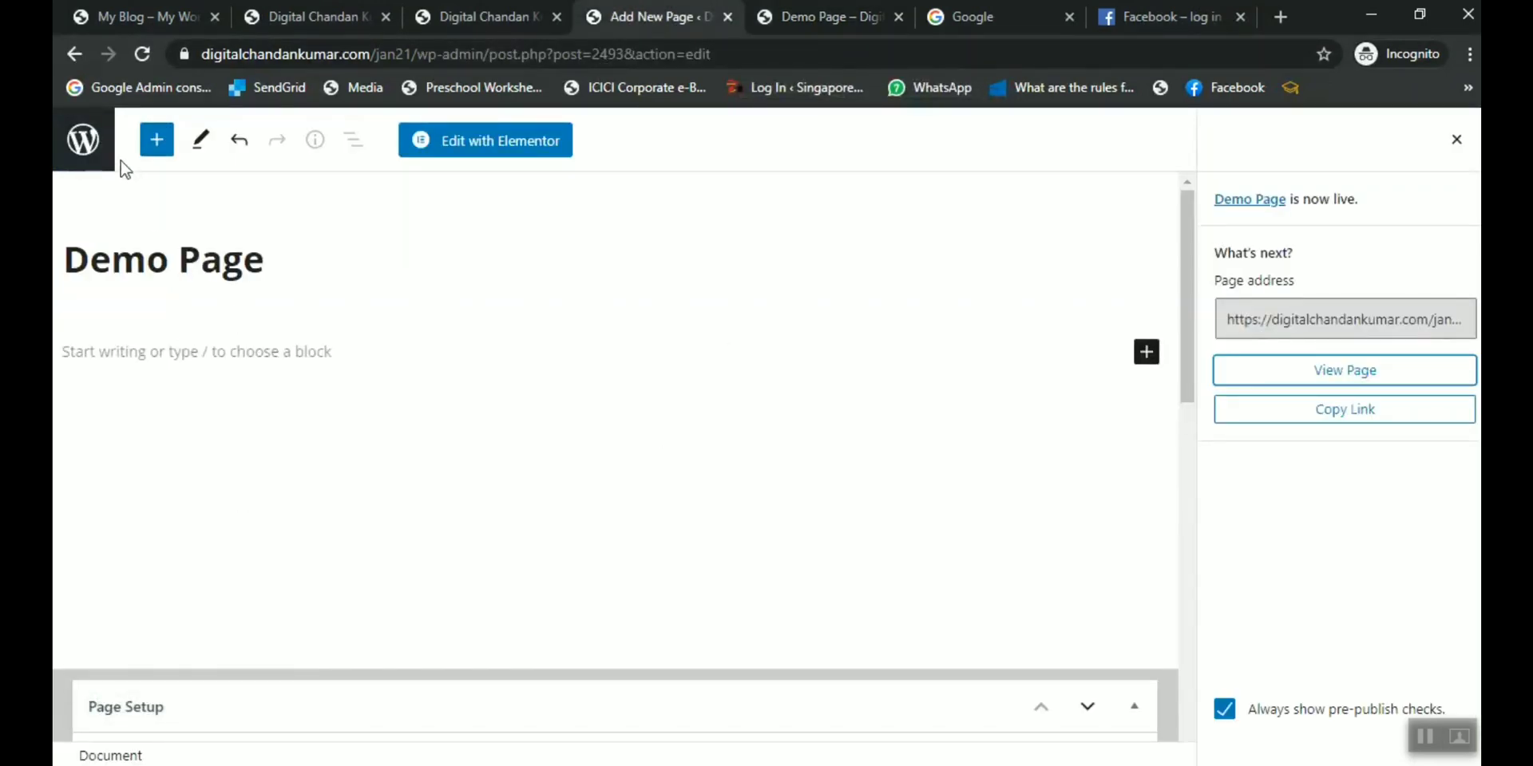
pyautogui.click(90, 150)
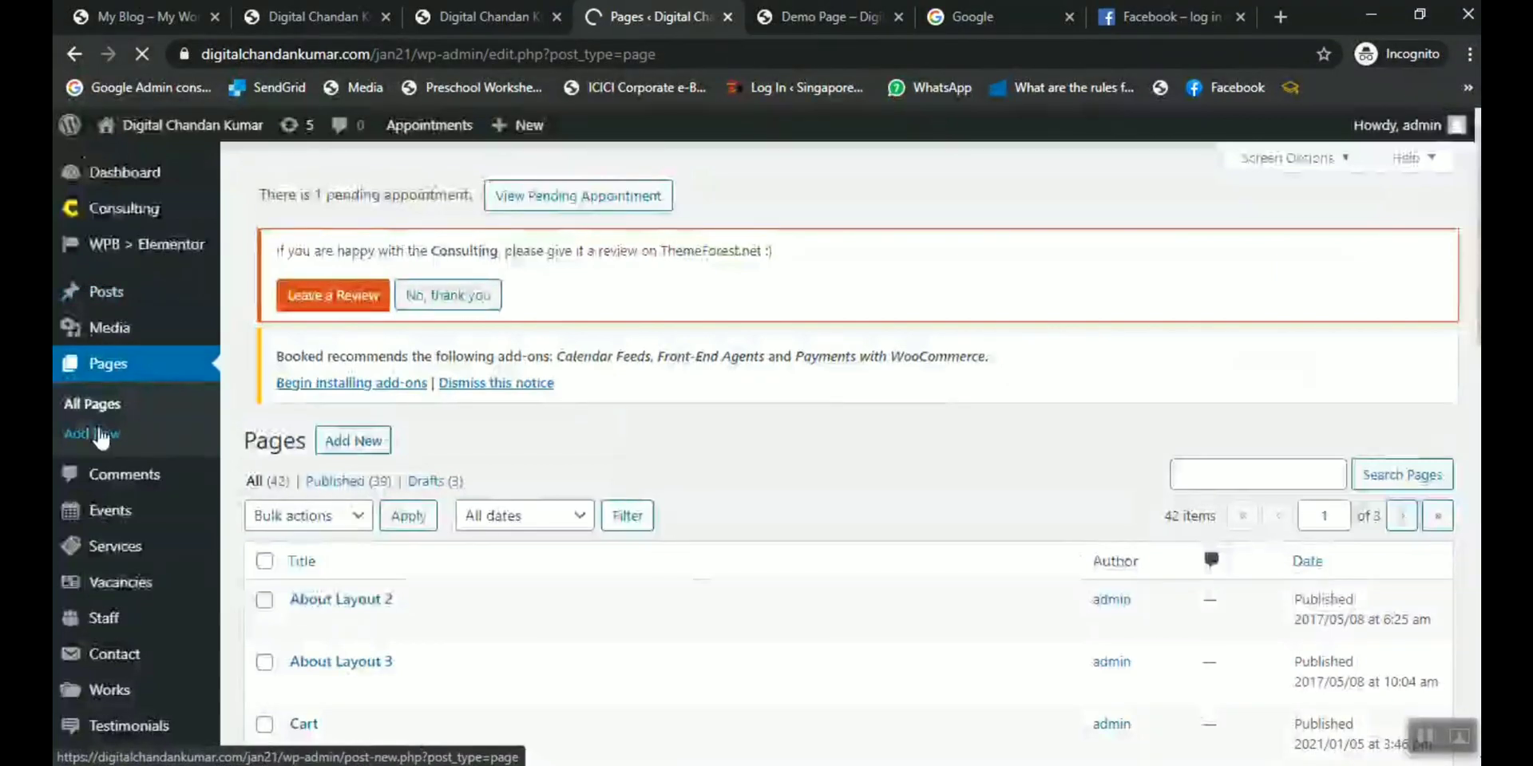
pyautogui.scroll(-4, 100, 435)
pyautogui.scroll(-3, 100, 435)
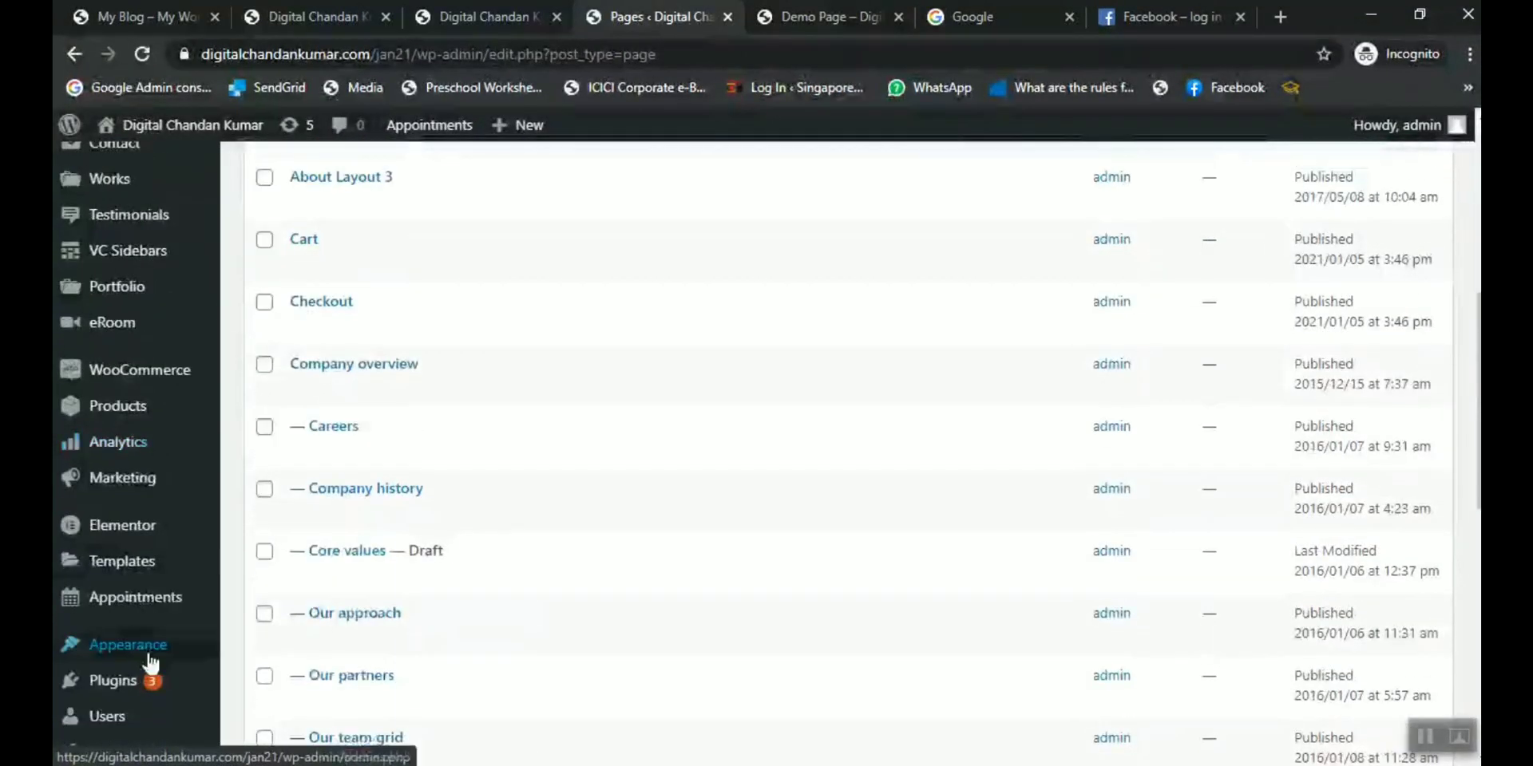
pyautogui.moveTo(133, 494)
pyautogui.scroll(-3, 133, 494)
pyautogui.moveTo(124, 451)
pyautogui.click(272, 551)
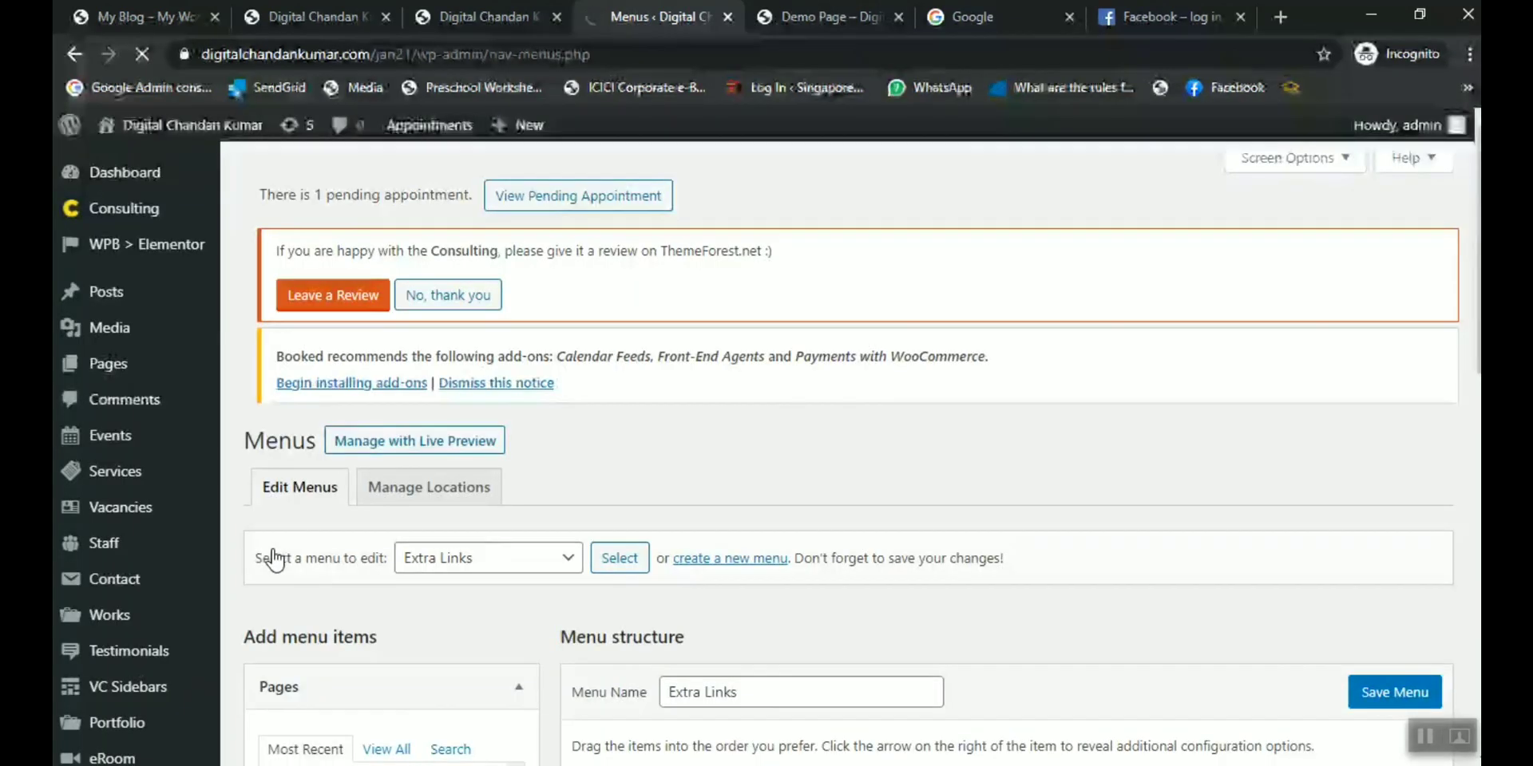
# Load Main Menu (Top Menu) as the menu to edit, leaving the Extra Links menu without saving.
pyautogui.scroll(-3, 1044, 424)
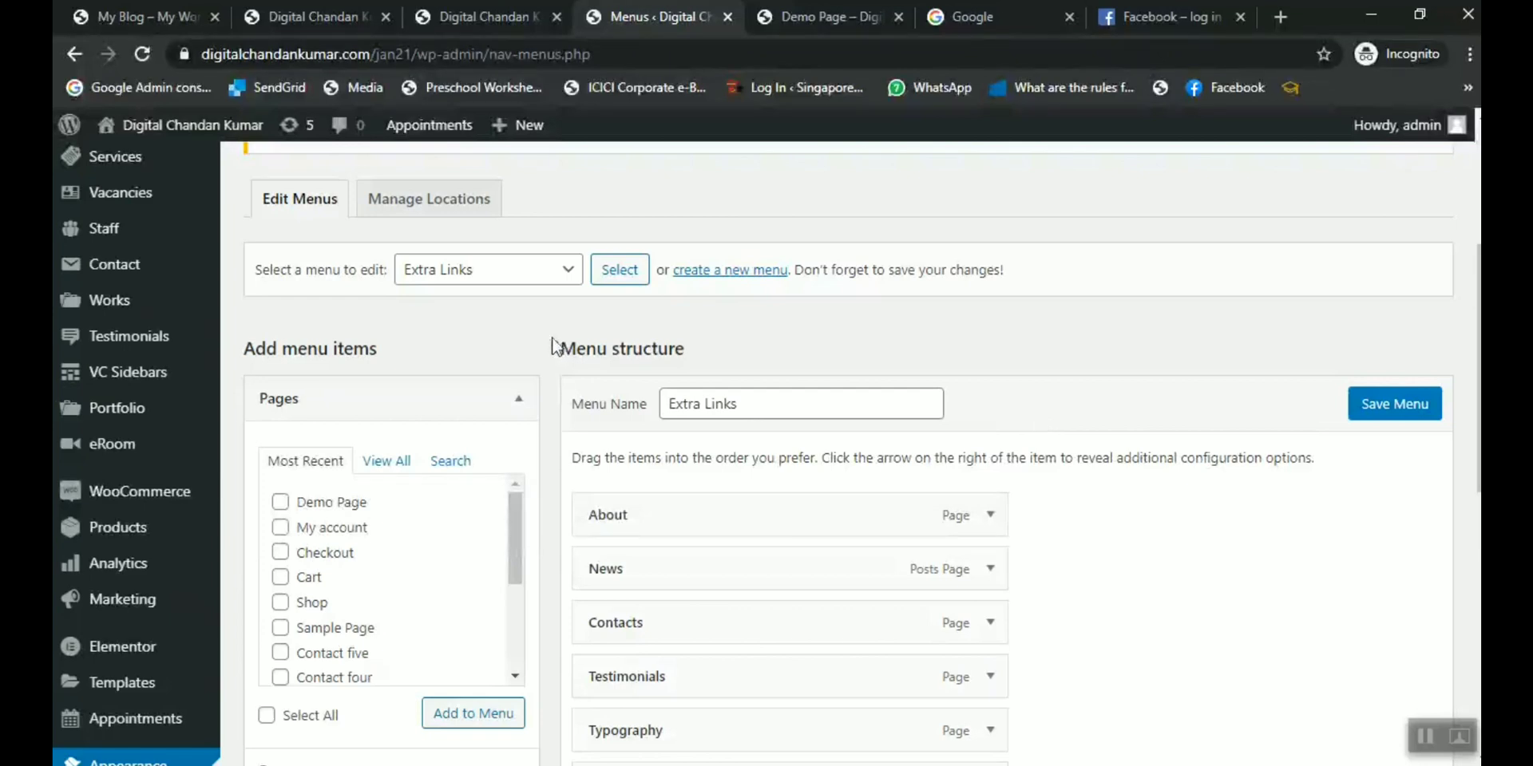
pyautogui.click(462, 281)
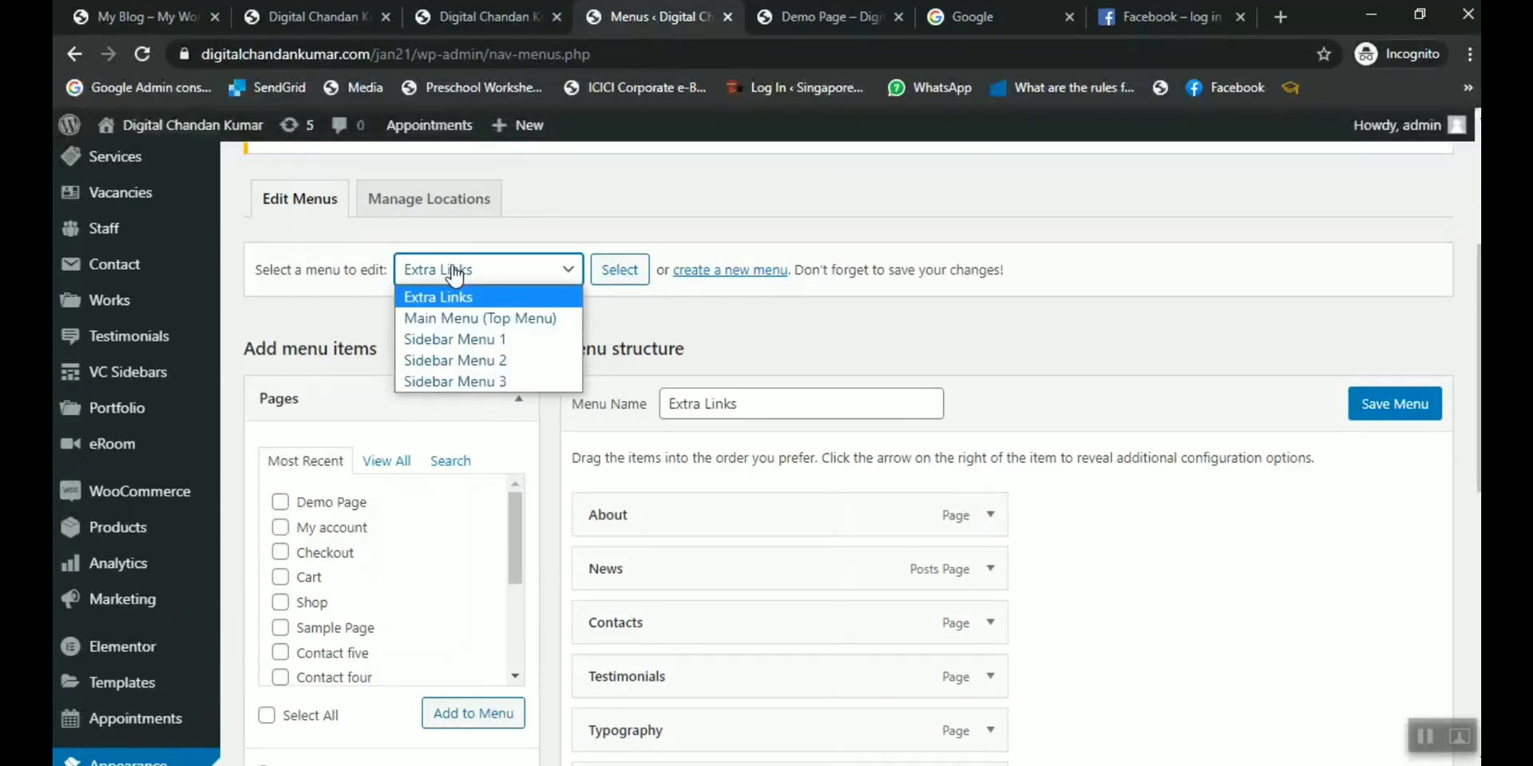
pyautogui.click(1116, 335)
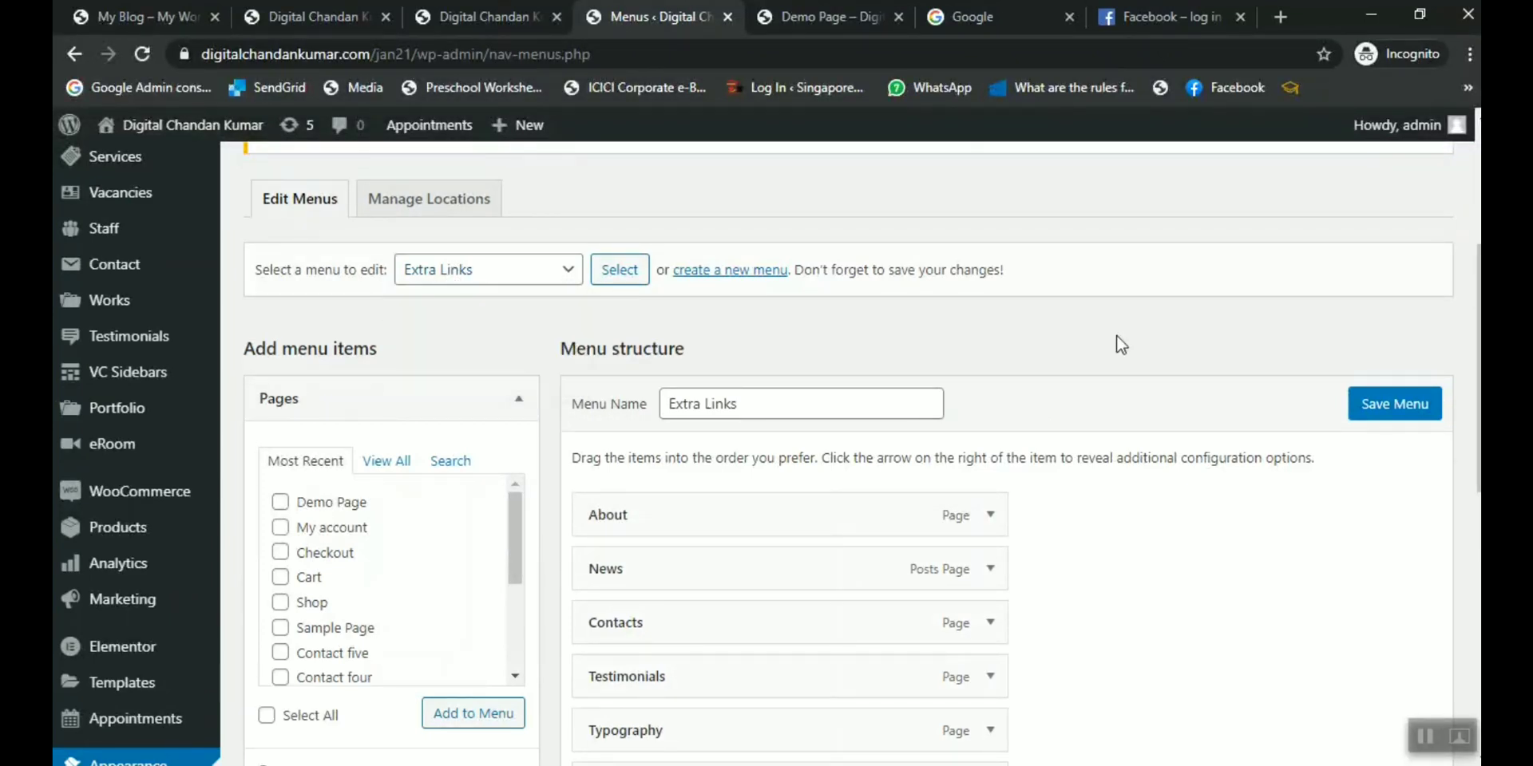
pyautogui.scroll(-3, 1116, 335)
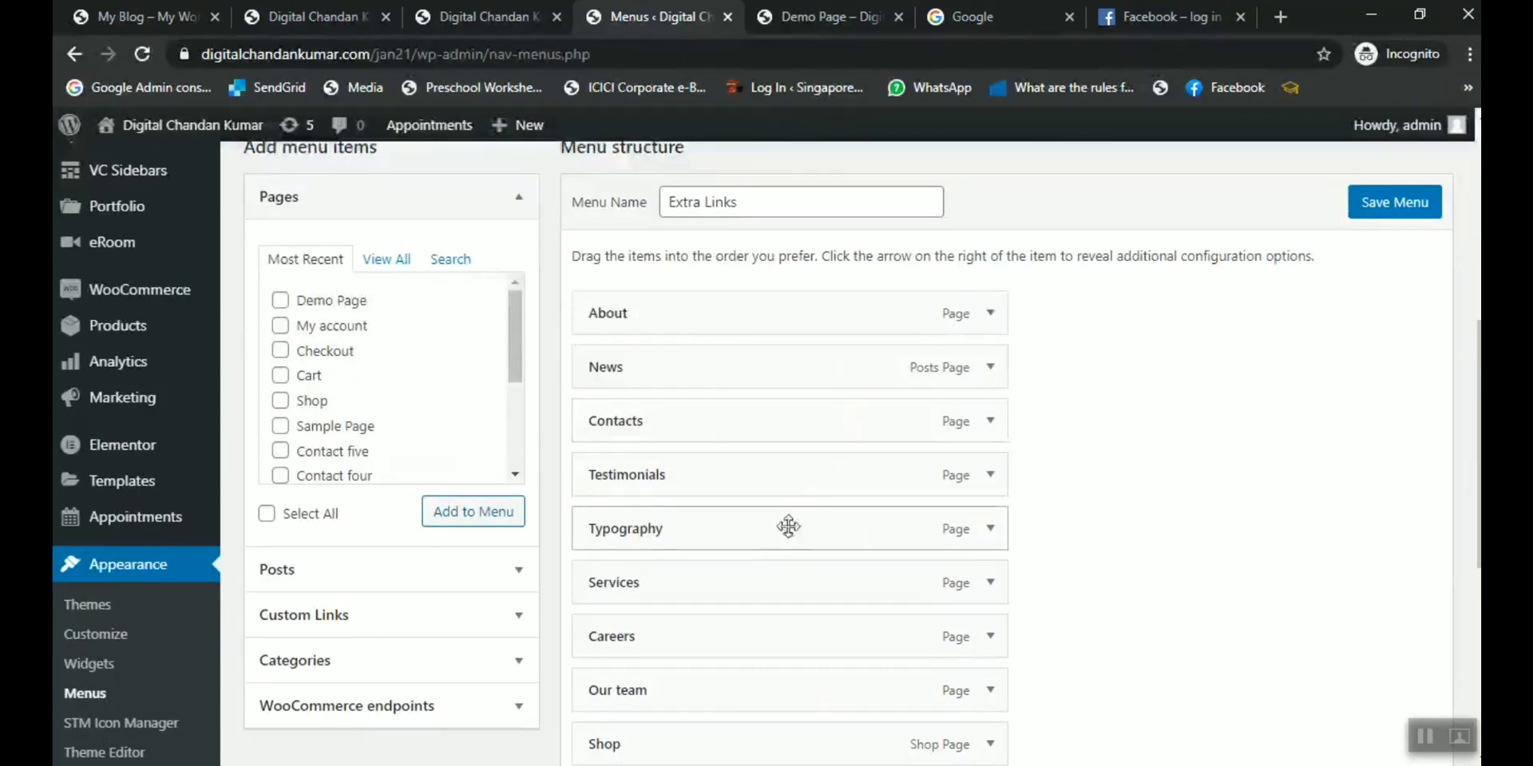
pyautogui.scroll(5, 788, 527)
pyautogui.click(439, 453)
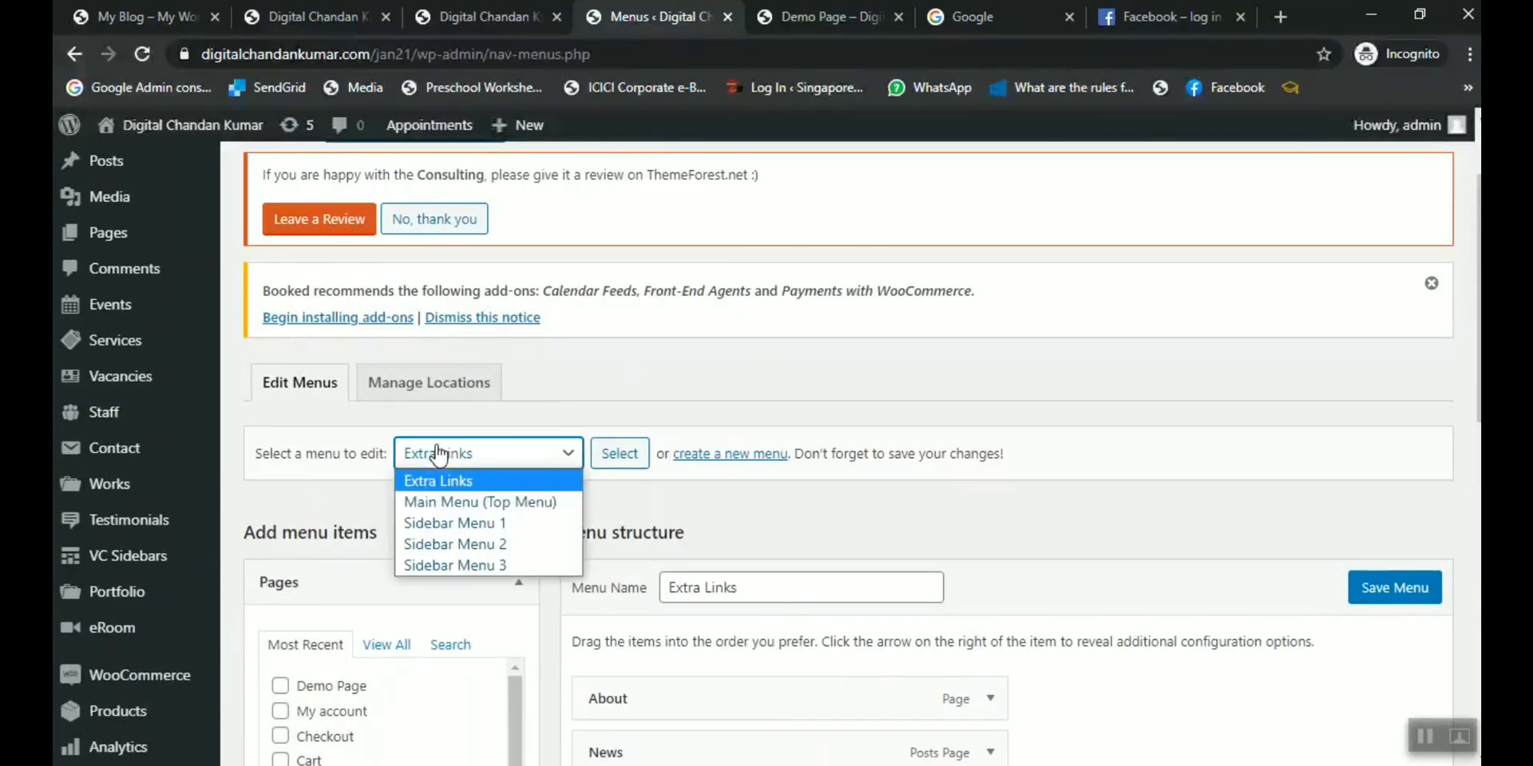
pyautogui.click(492, 503)
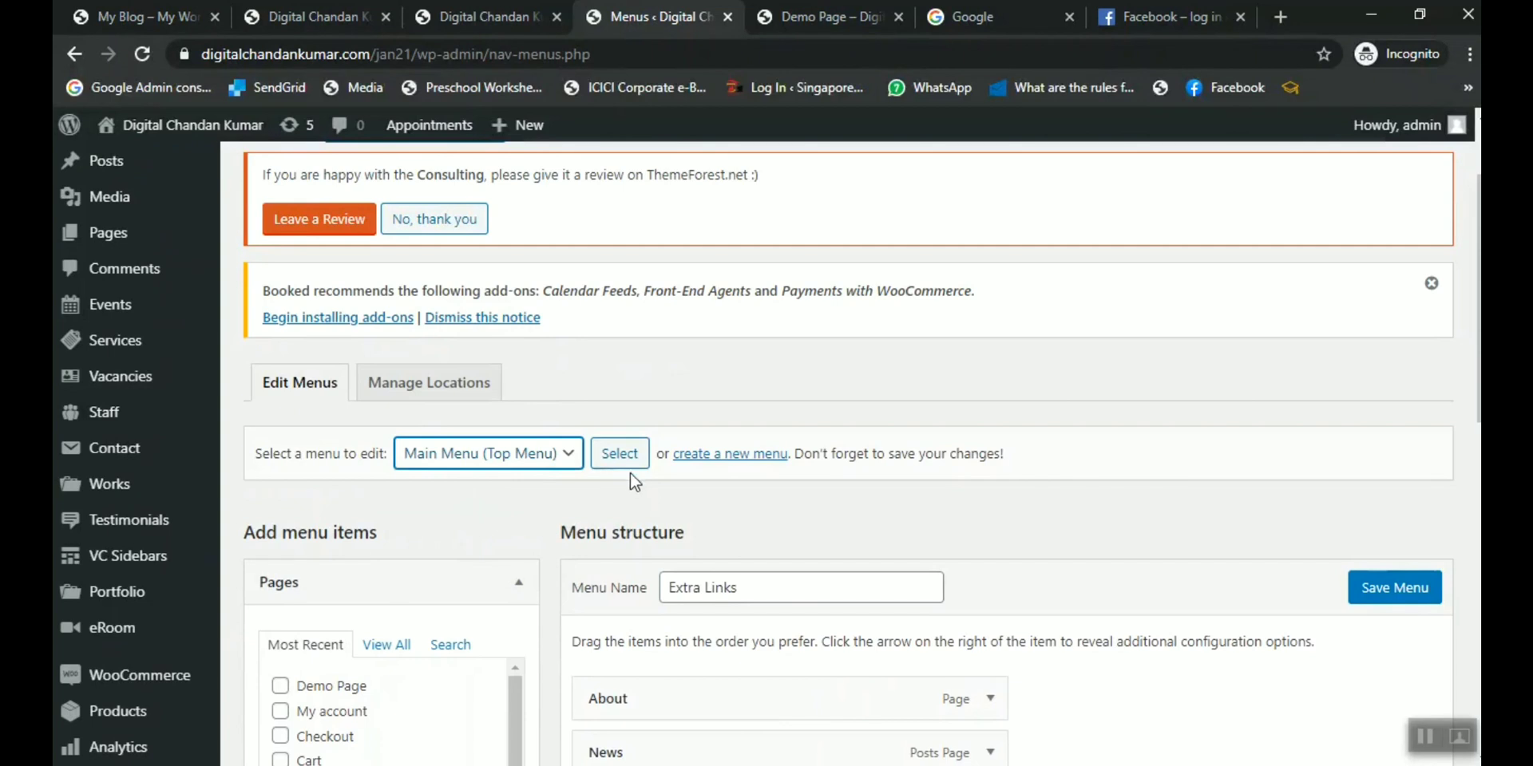
pyautogui.click(641, 461)
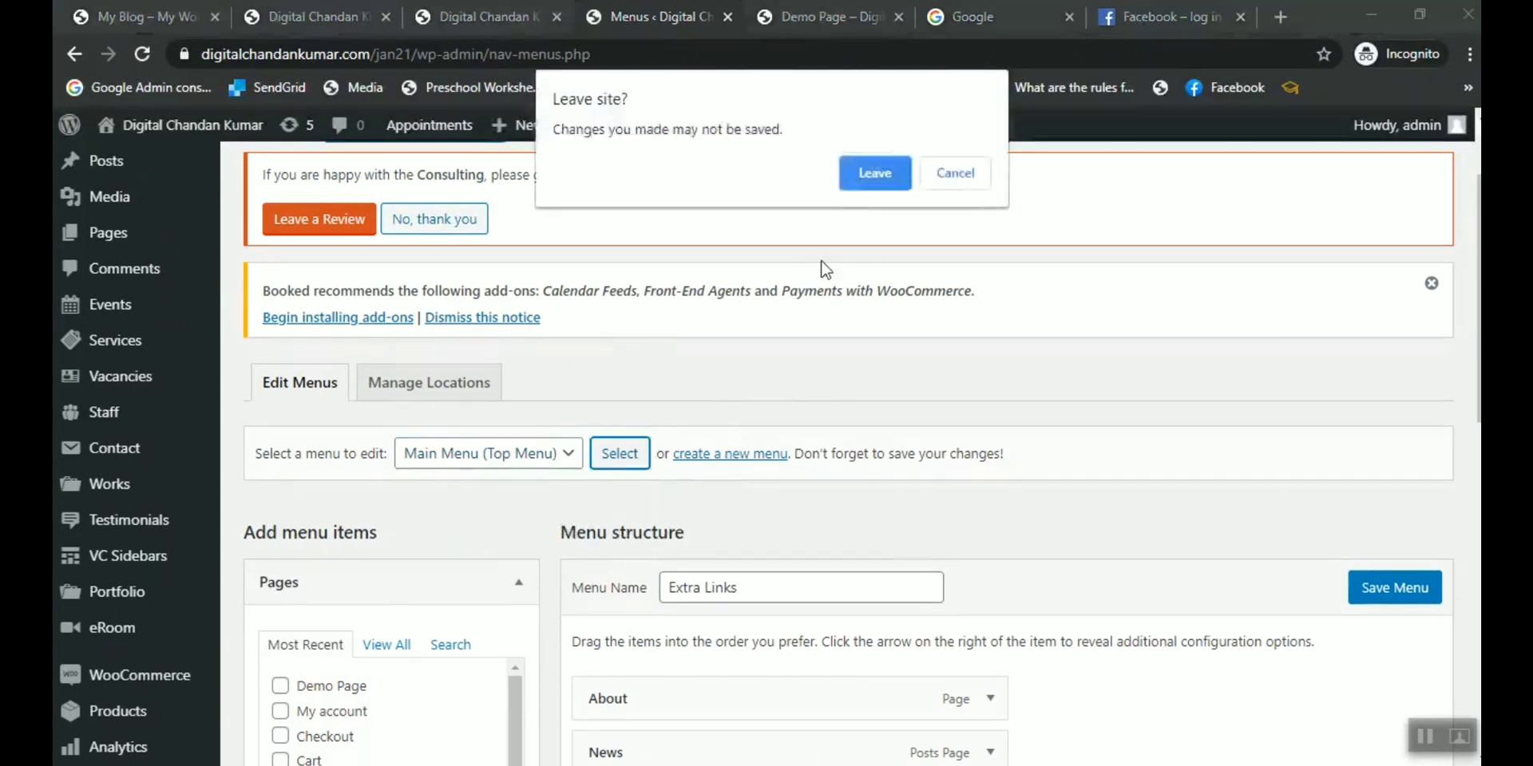
pyautogui.click(871, 179)
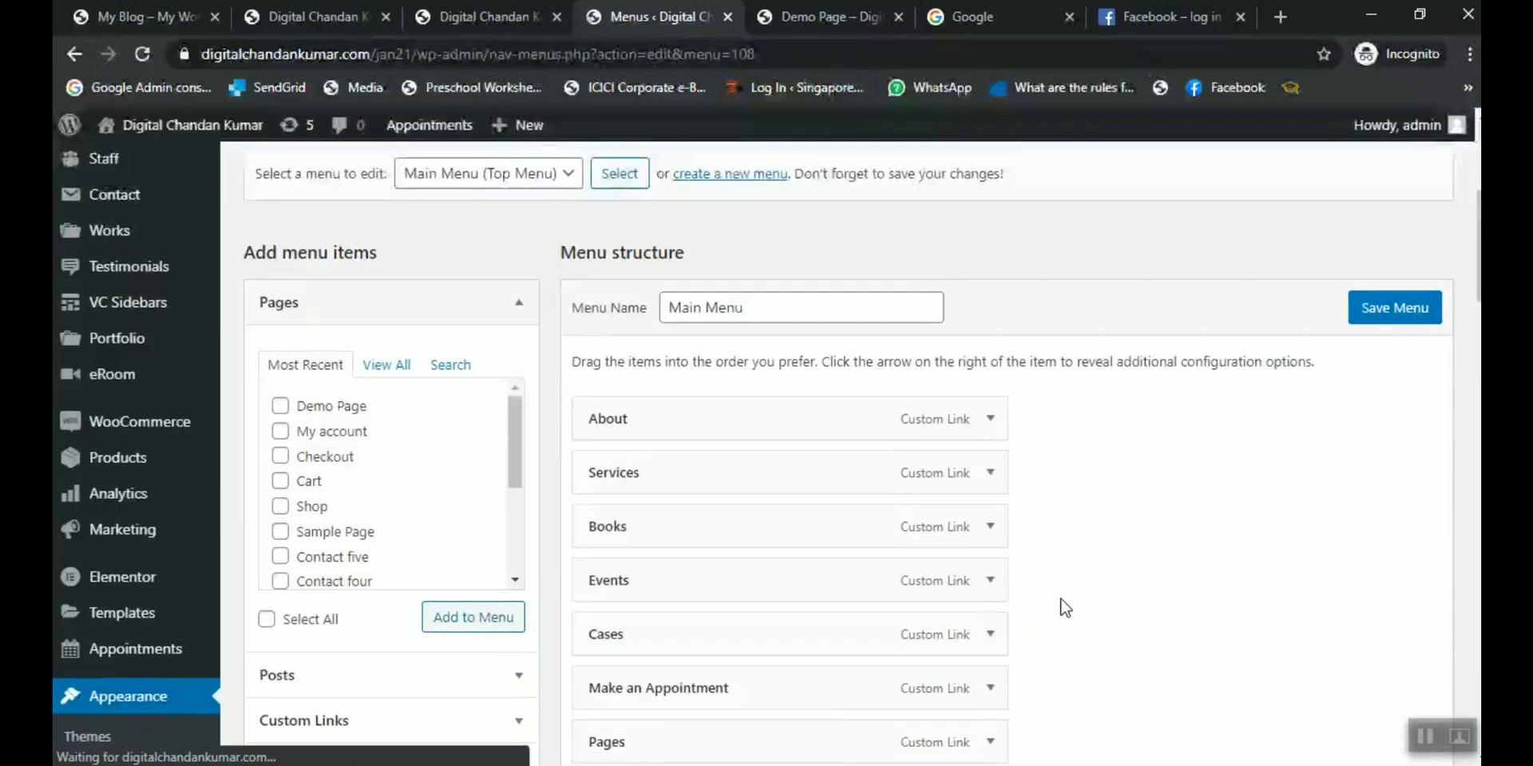
# Compare the items in the Main Menu structure with the navigation on the live Demo Page.
pyautogui.scroll(1, 1061, 599)
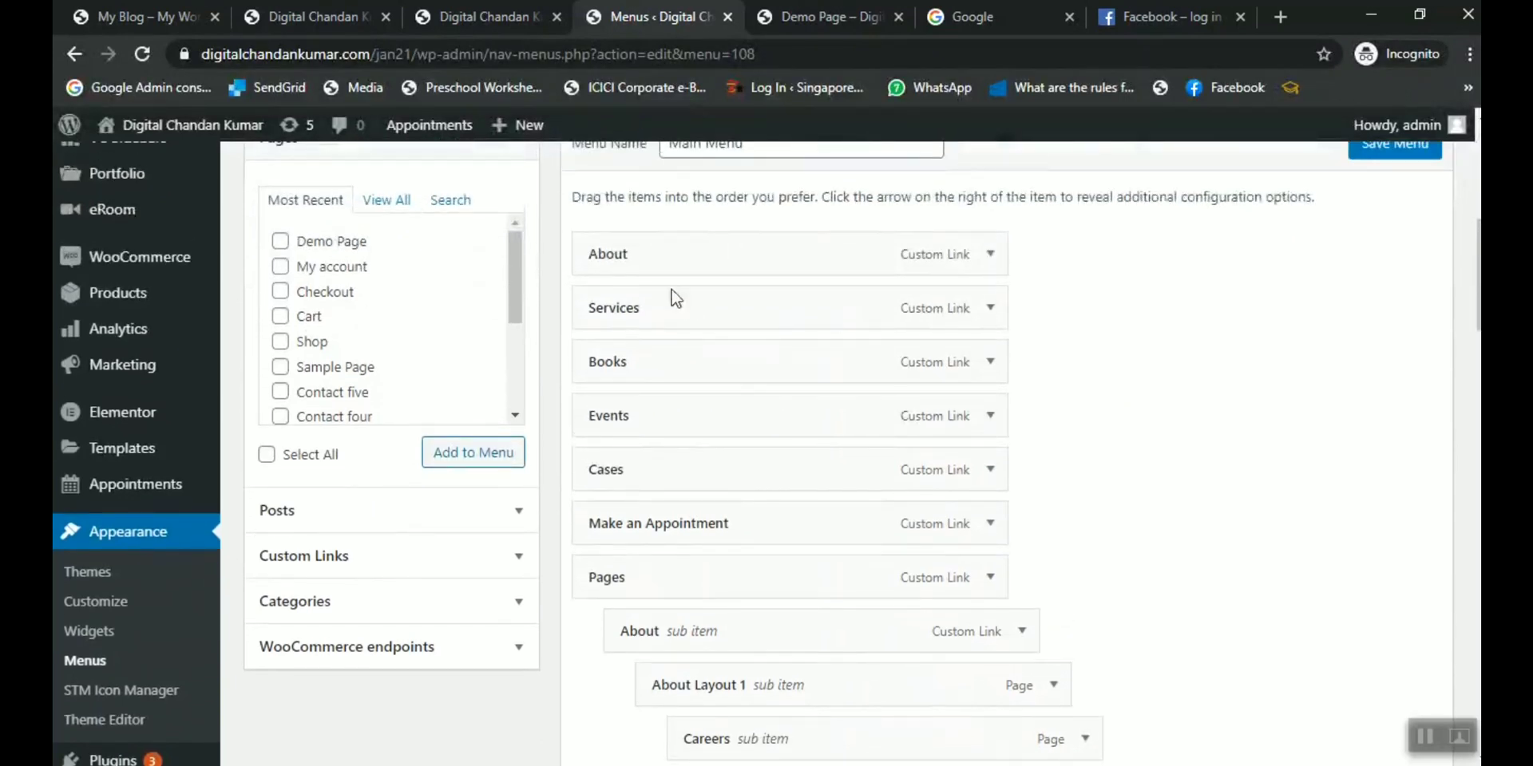
pyautogui.scroll(1, 639, 399)
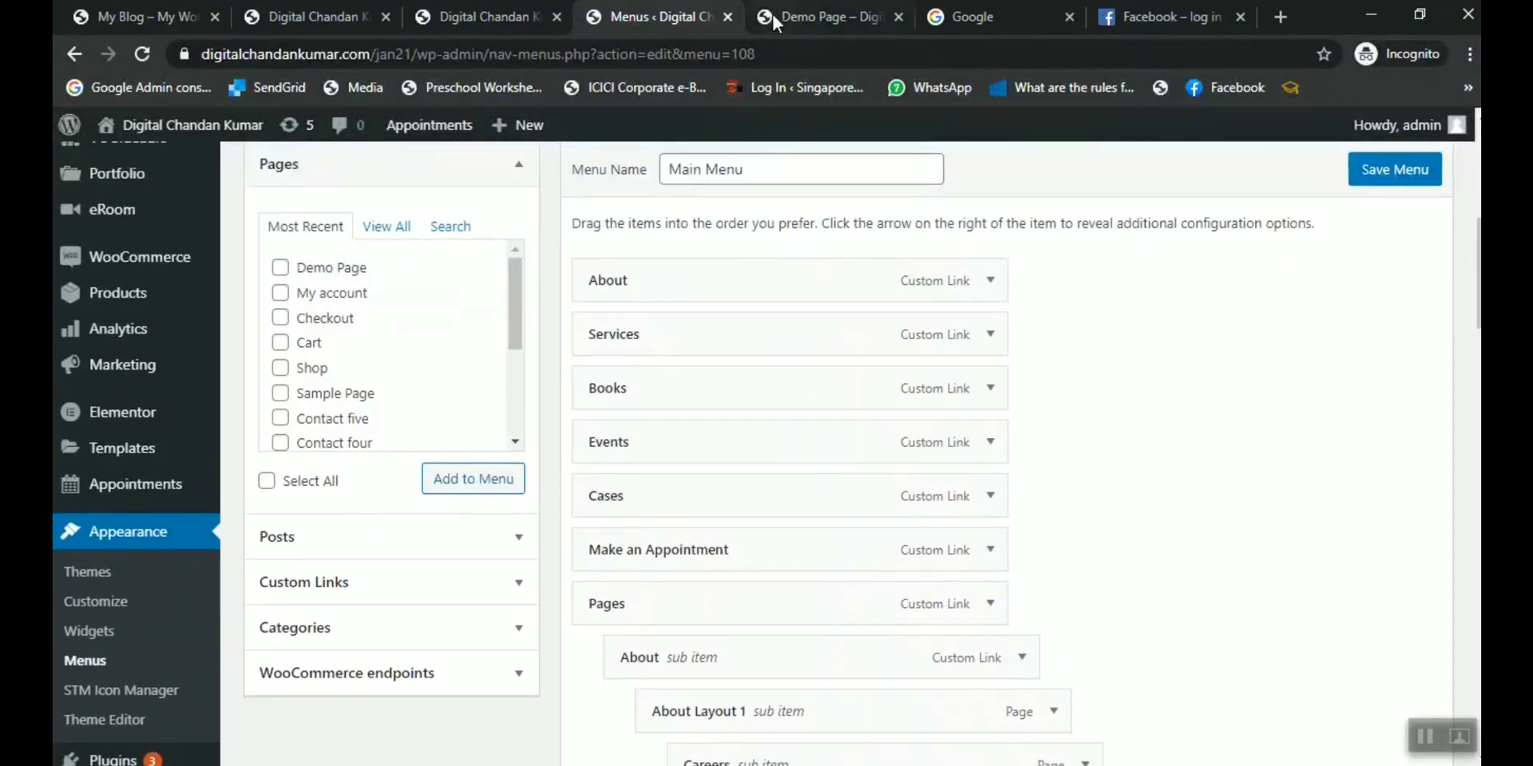
pyautogui.click(822, 17)
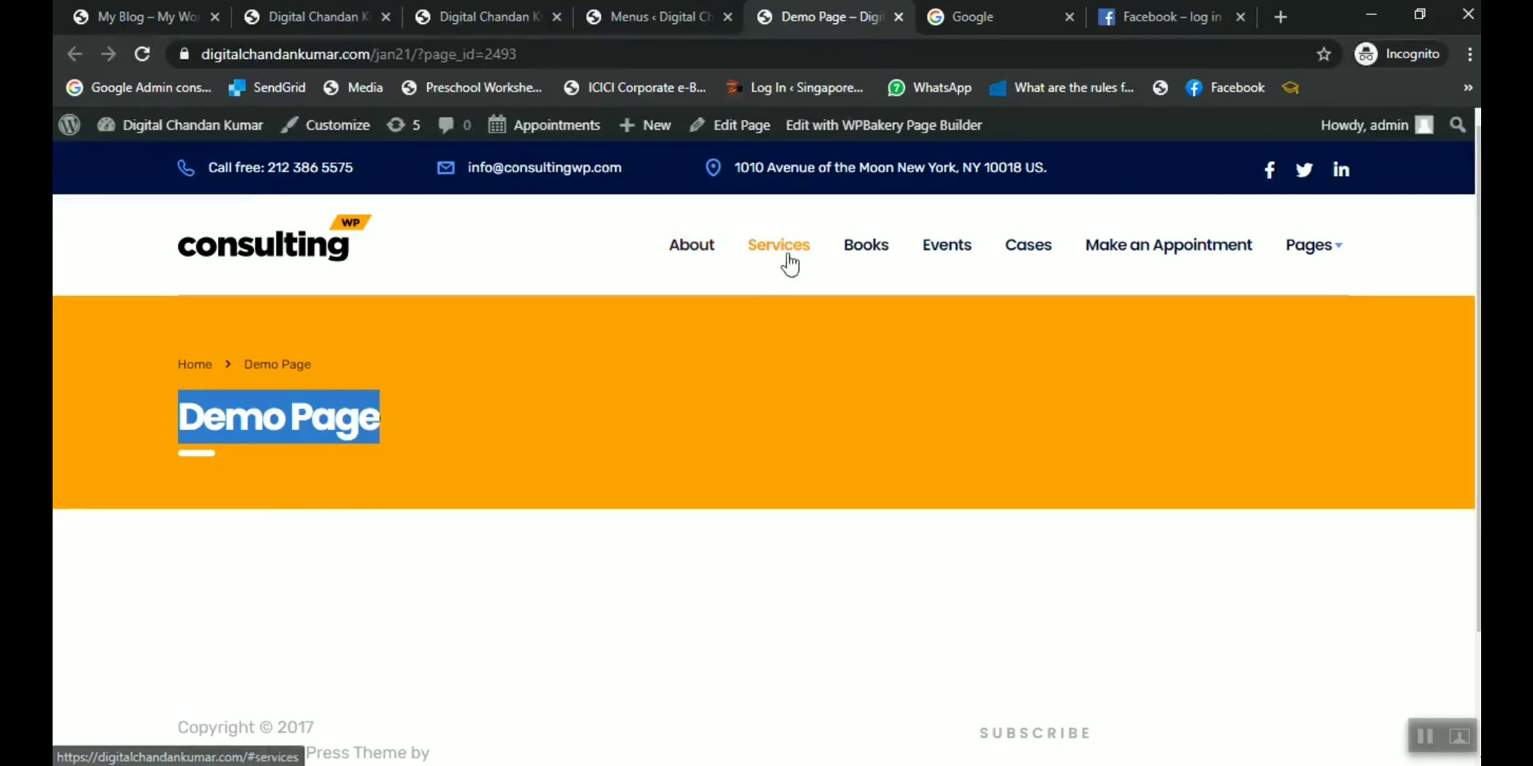
pyautogui.click(655, 17)
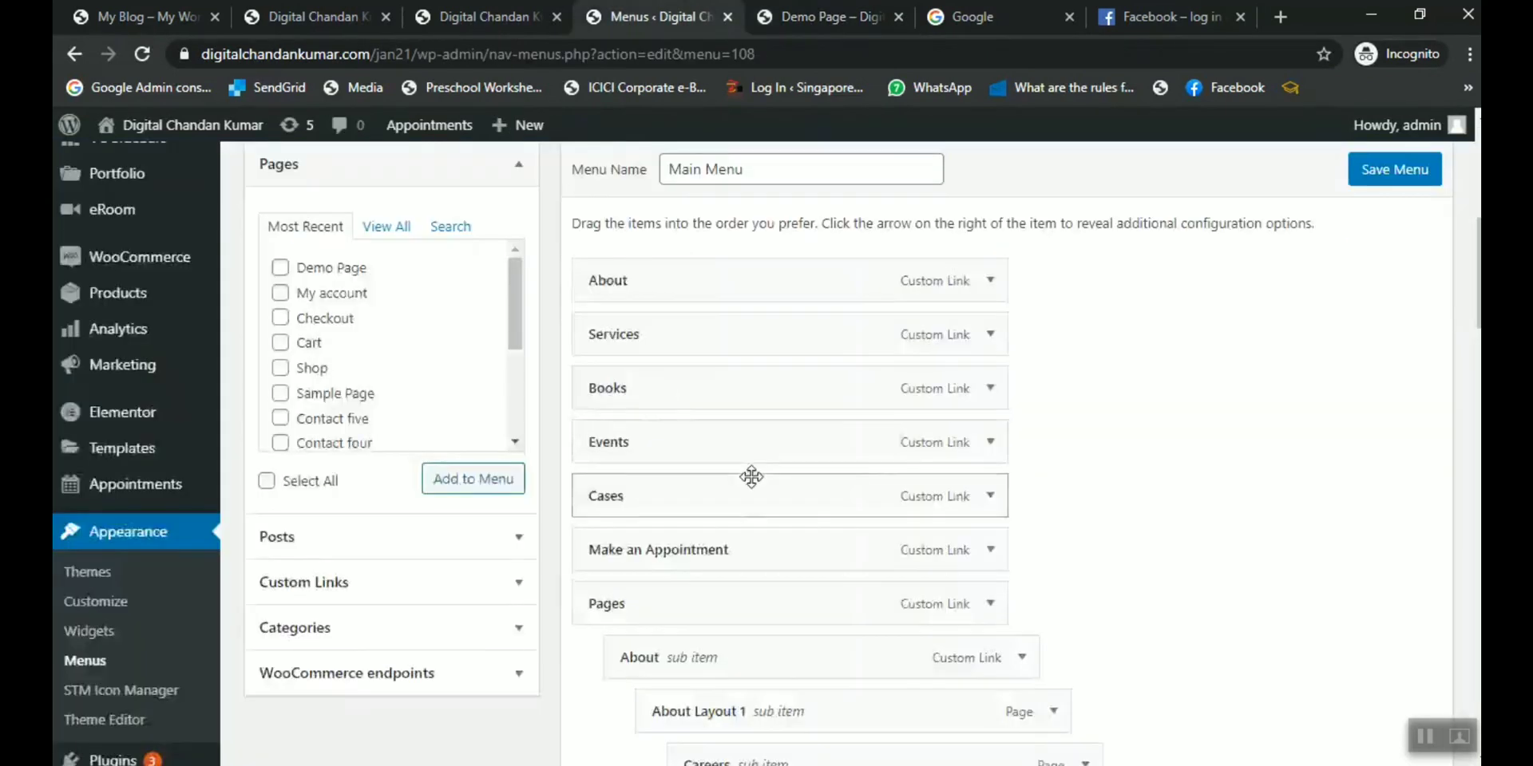
pyautogui.scroll(-4, 751, 477)
pyautogui.scroll(3, 751, 477)
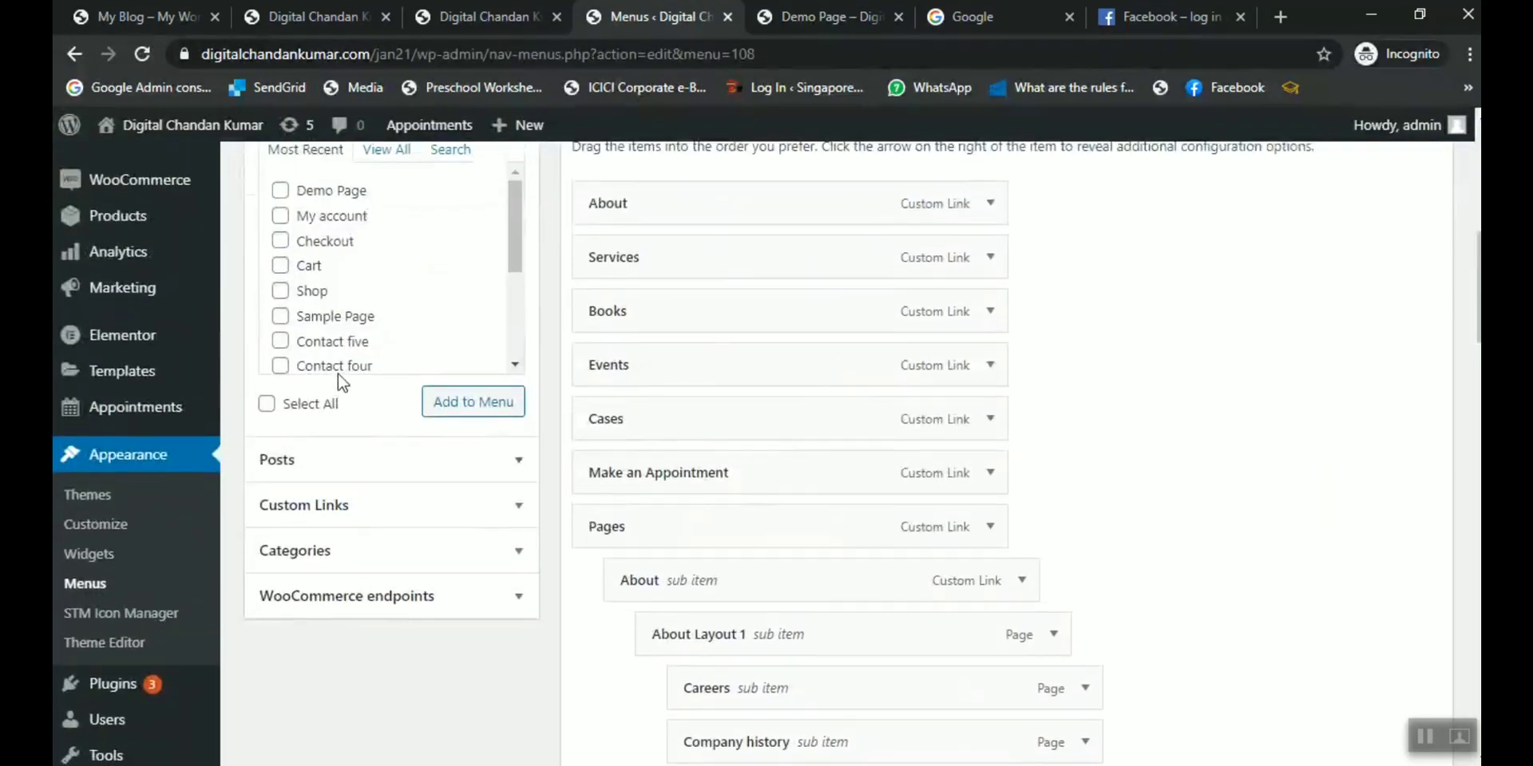
pyautogui.scroll(1, 463, 287)
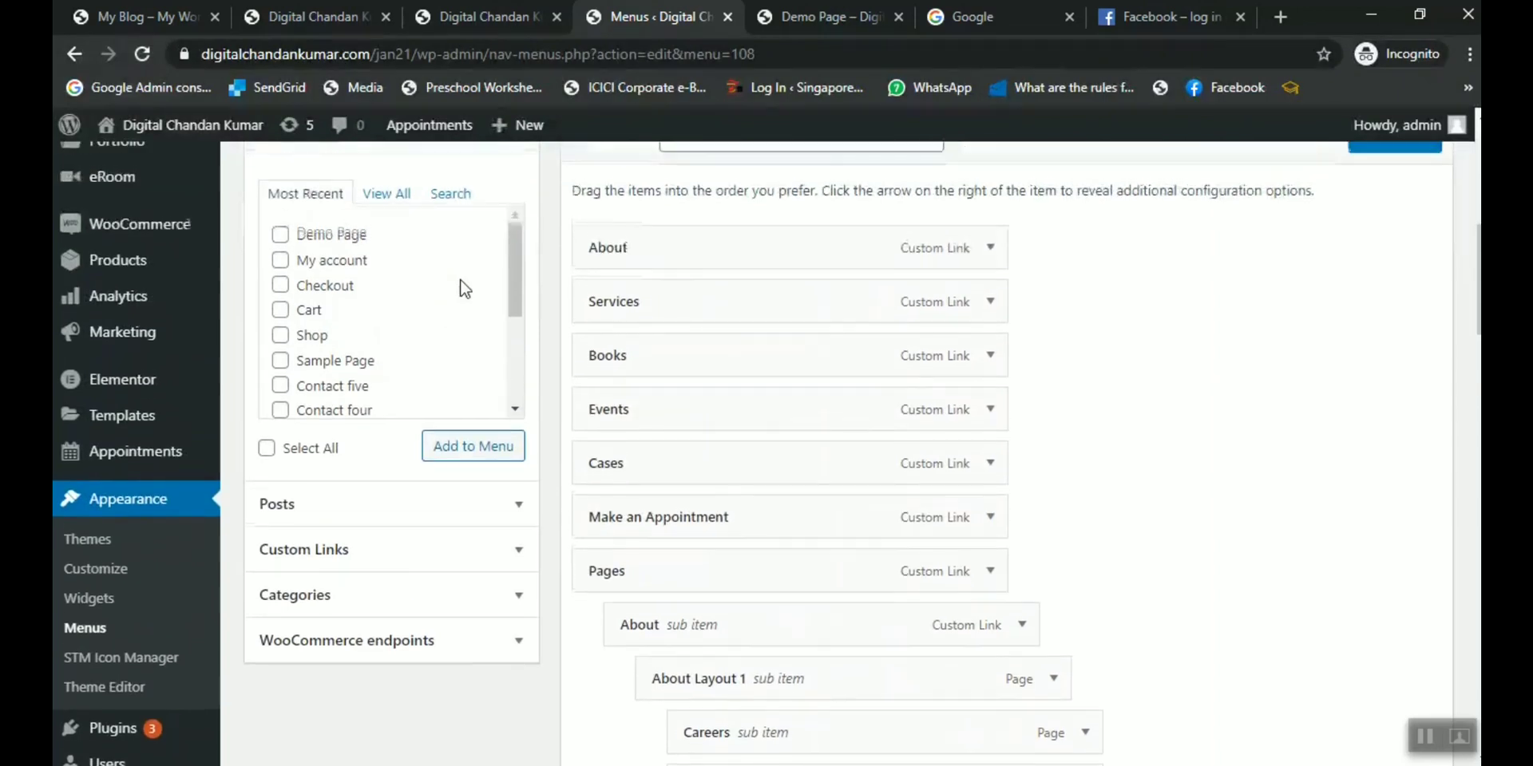
# Add the Demo Page to the Main Menu and check its entry in the menu structure.
pyautogui.click(280, 234)
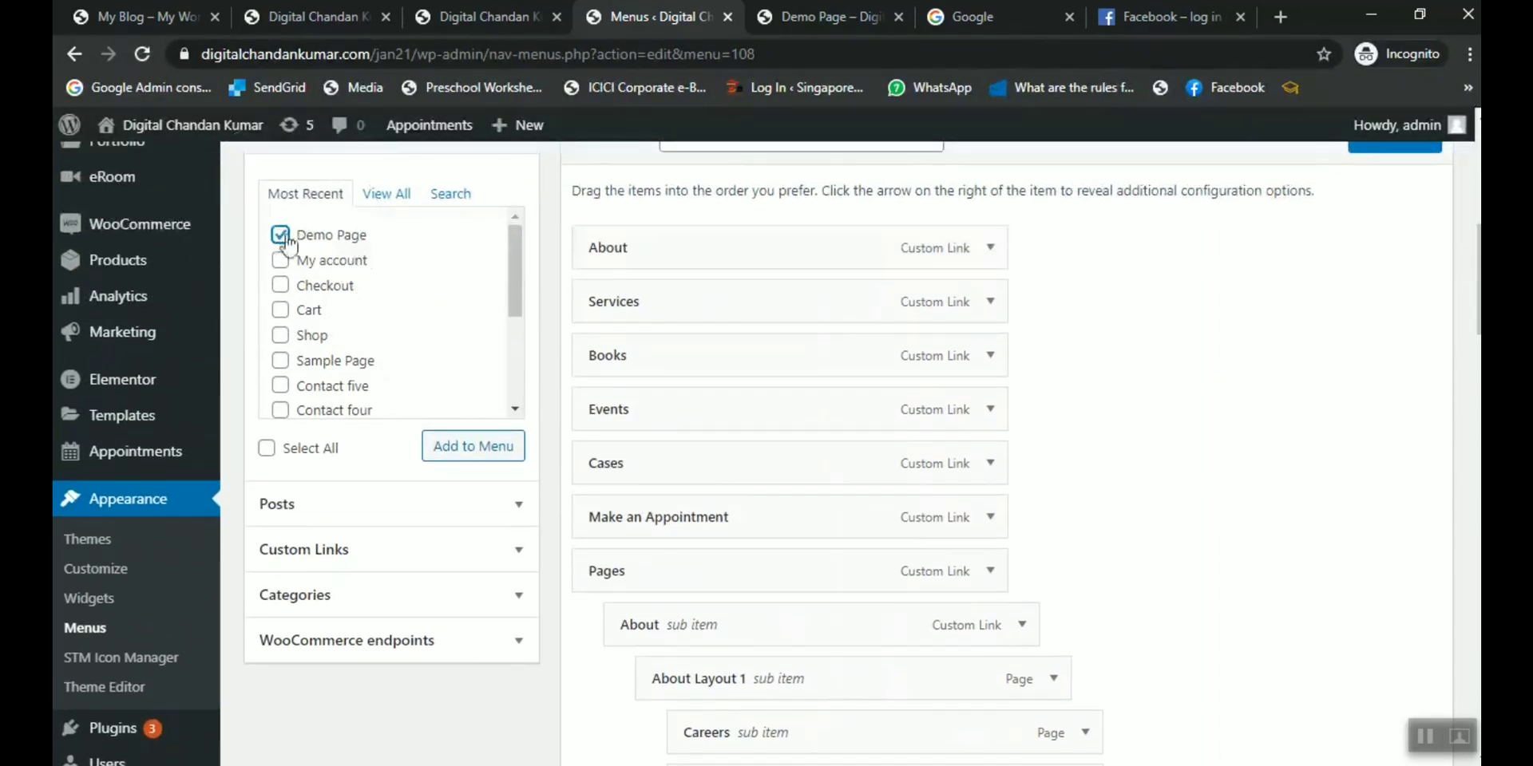
pyautogui.click(469, 455)
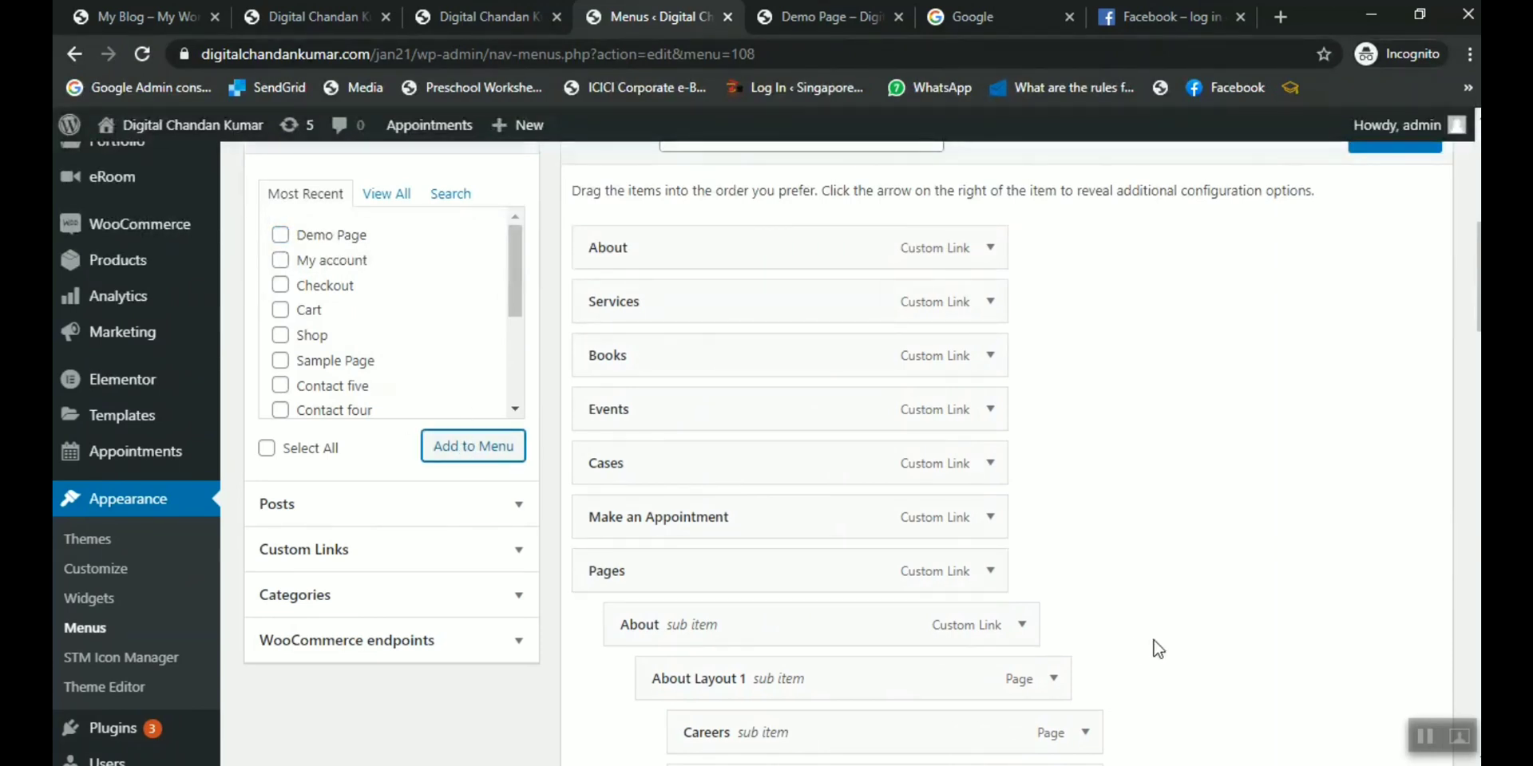
pyautogui.scroll(-20, 1158, 648)
pyautogui.scroll(-10, 1158, 649)
pyautogui.scroll(2, 872, 559)
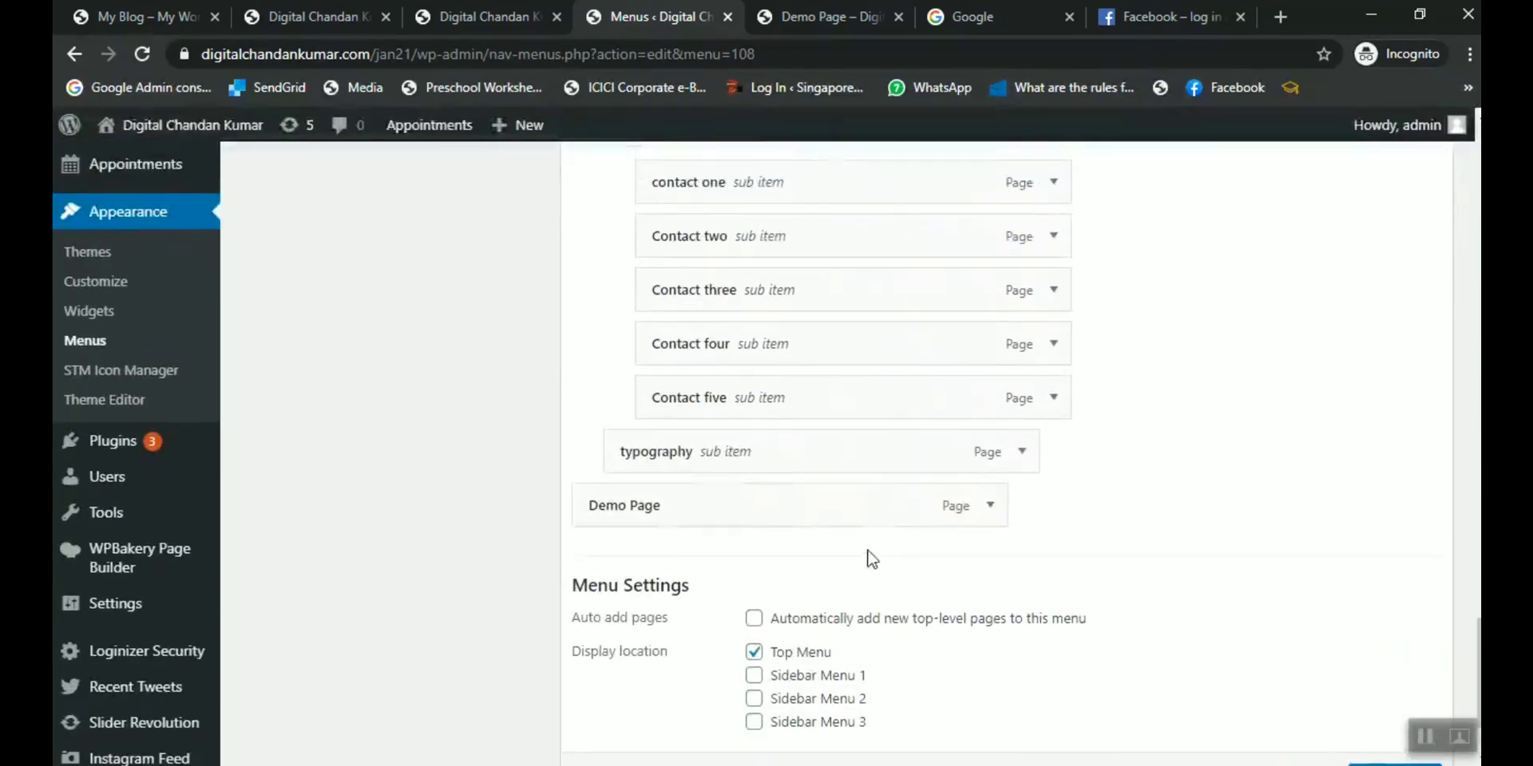
pyautogui.scroll(5, 1365, 348)
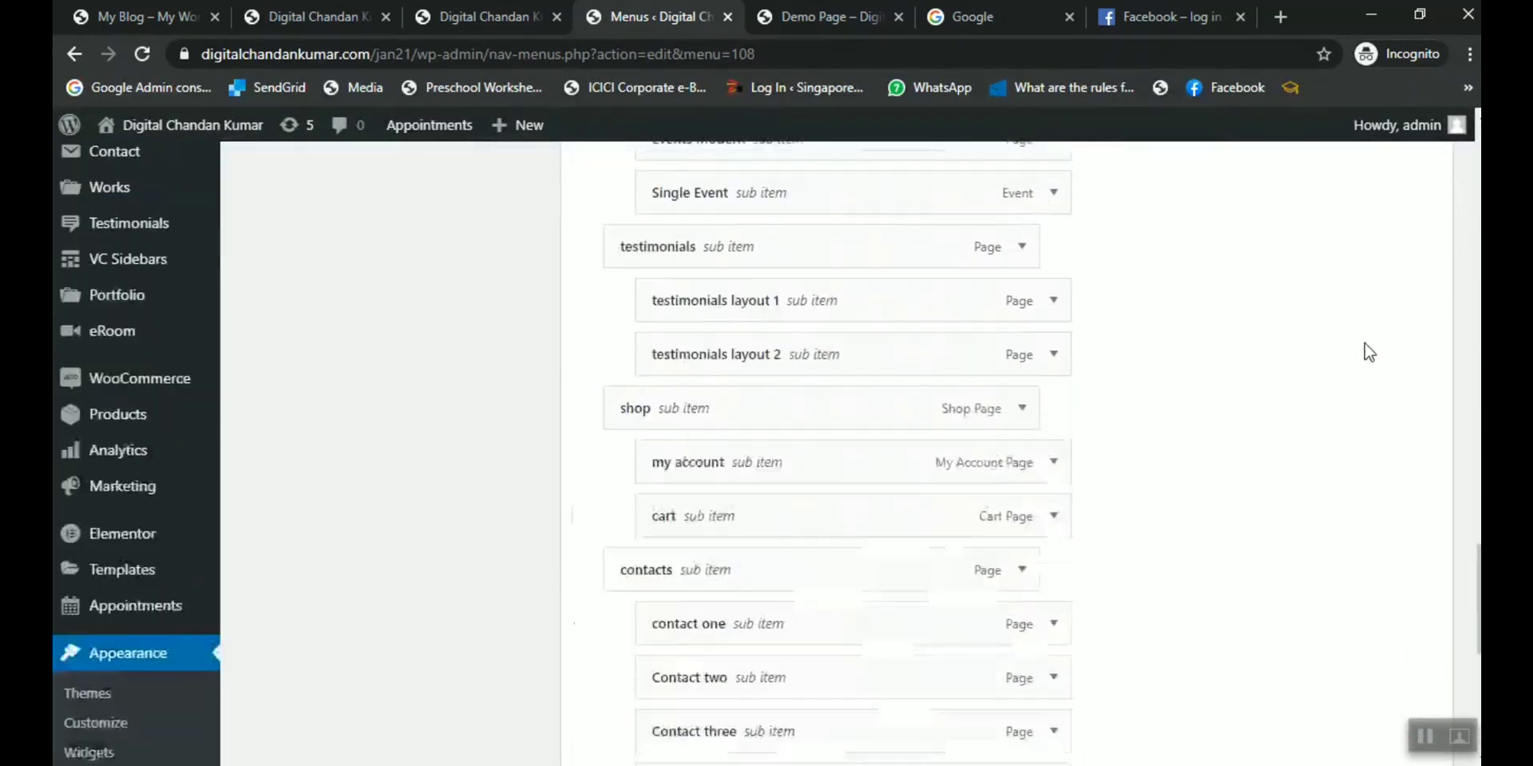
pyautogui.scroll(15, 1364, 342)
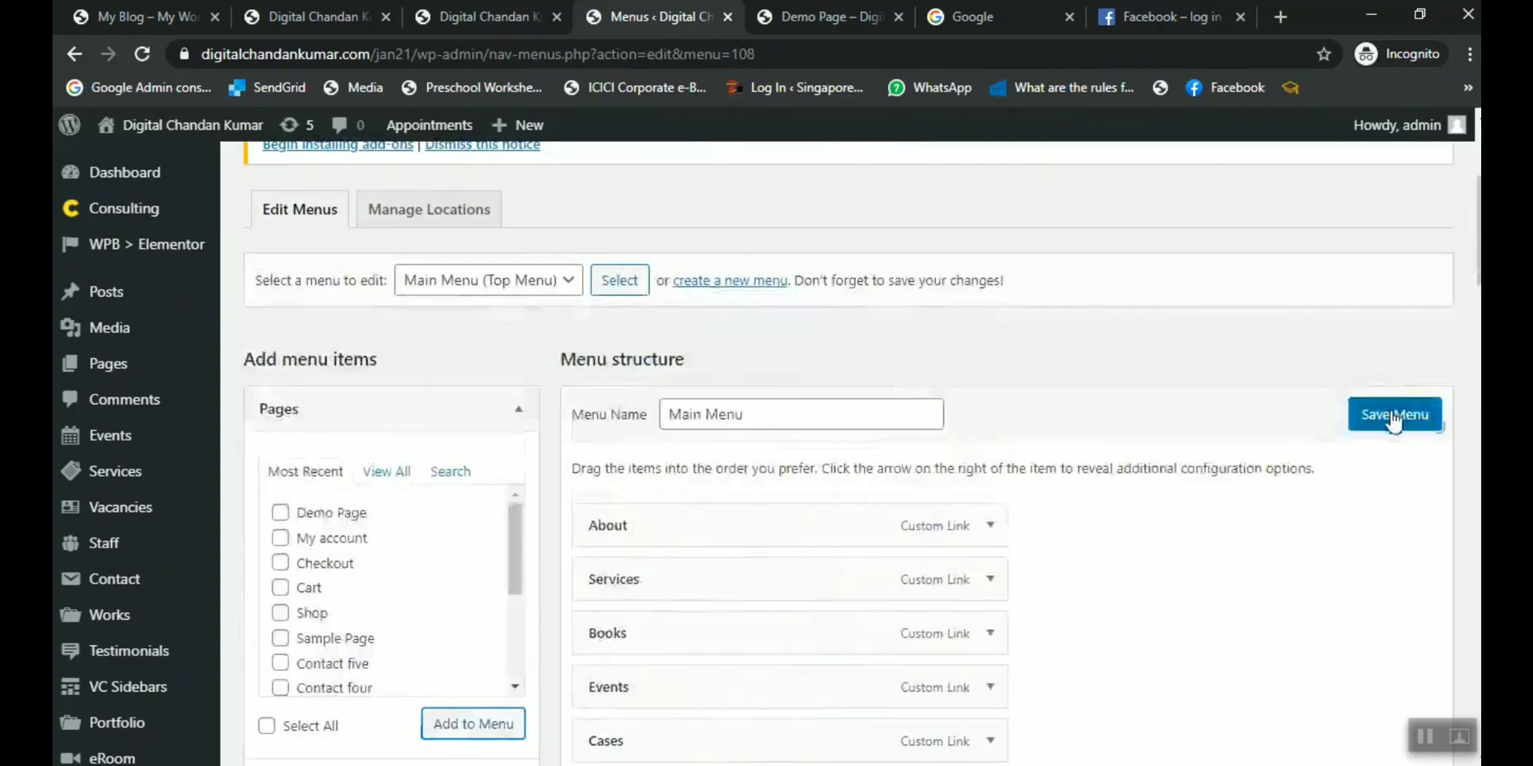
# Save the Main Menu and reload the live Demo Page to check its navigation.
pyautogui.click(1394, 420)
pyautogui.hotkey('ctrl', 'Tab')
pyautogui.press('F5')
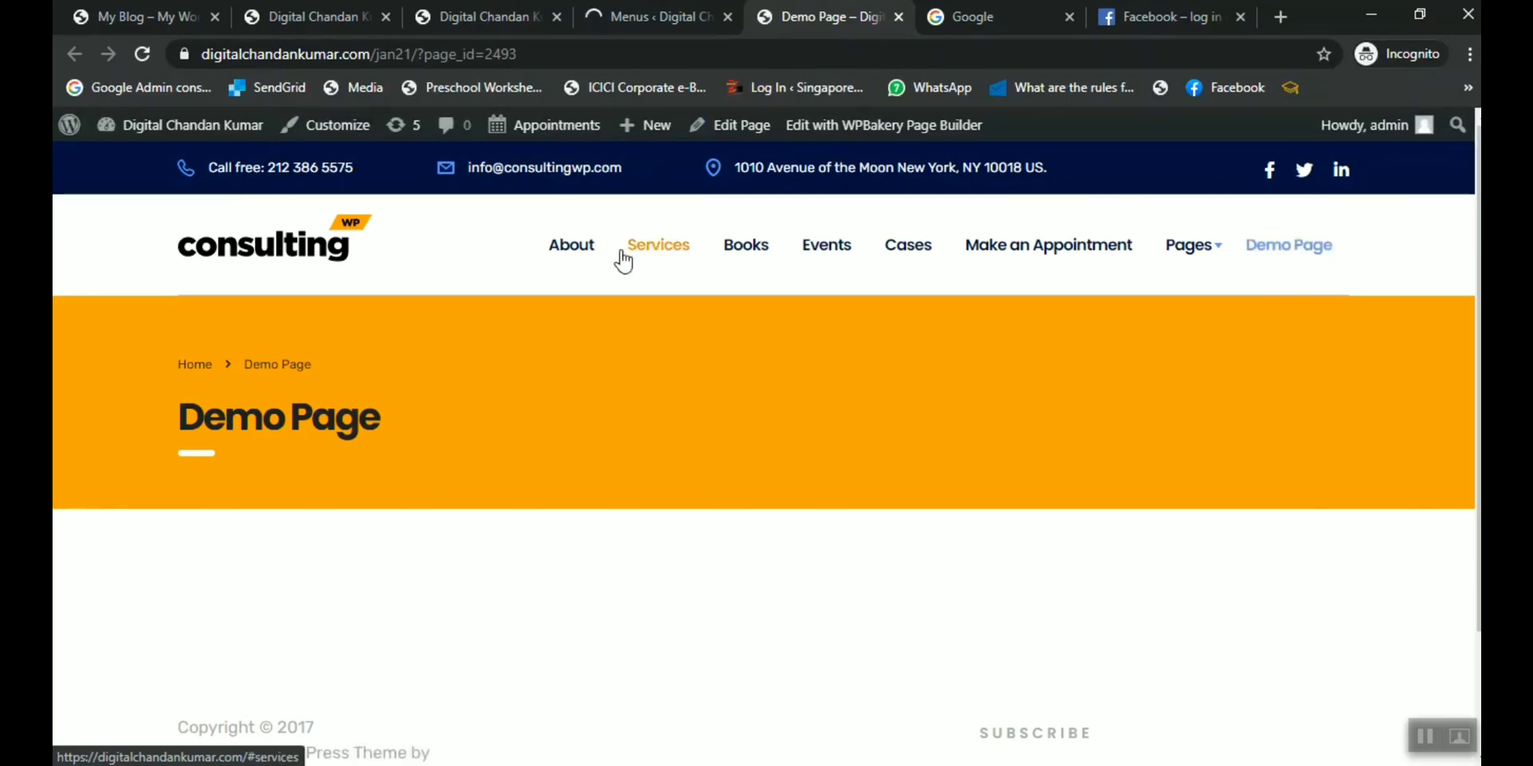
# Move the Demo Page item up the Main Menu structure to the top level, between Services and Books.
pyautogui.click(639, 14)
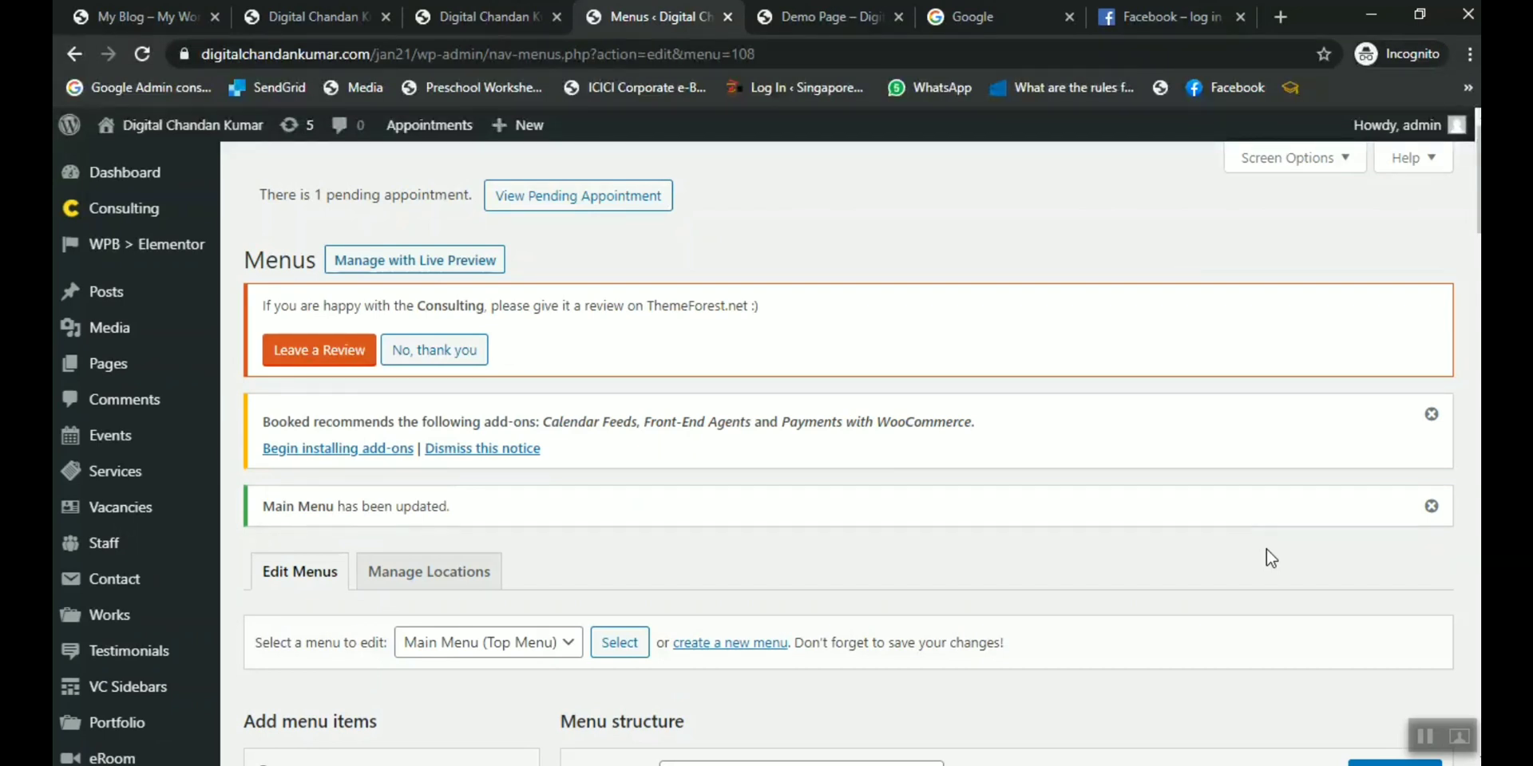
pyautogui.scroll(-6, 1177, 562)
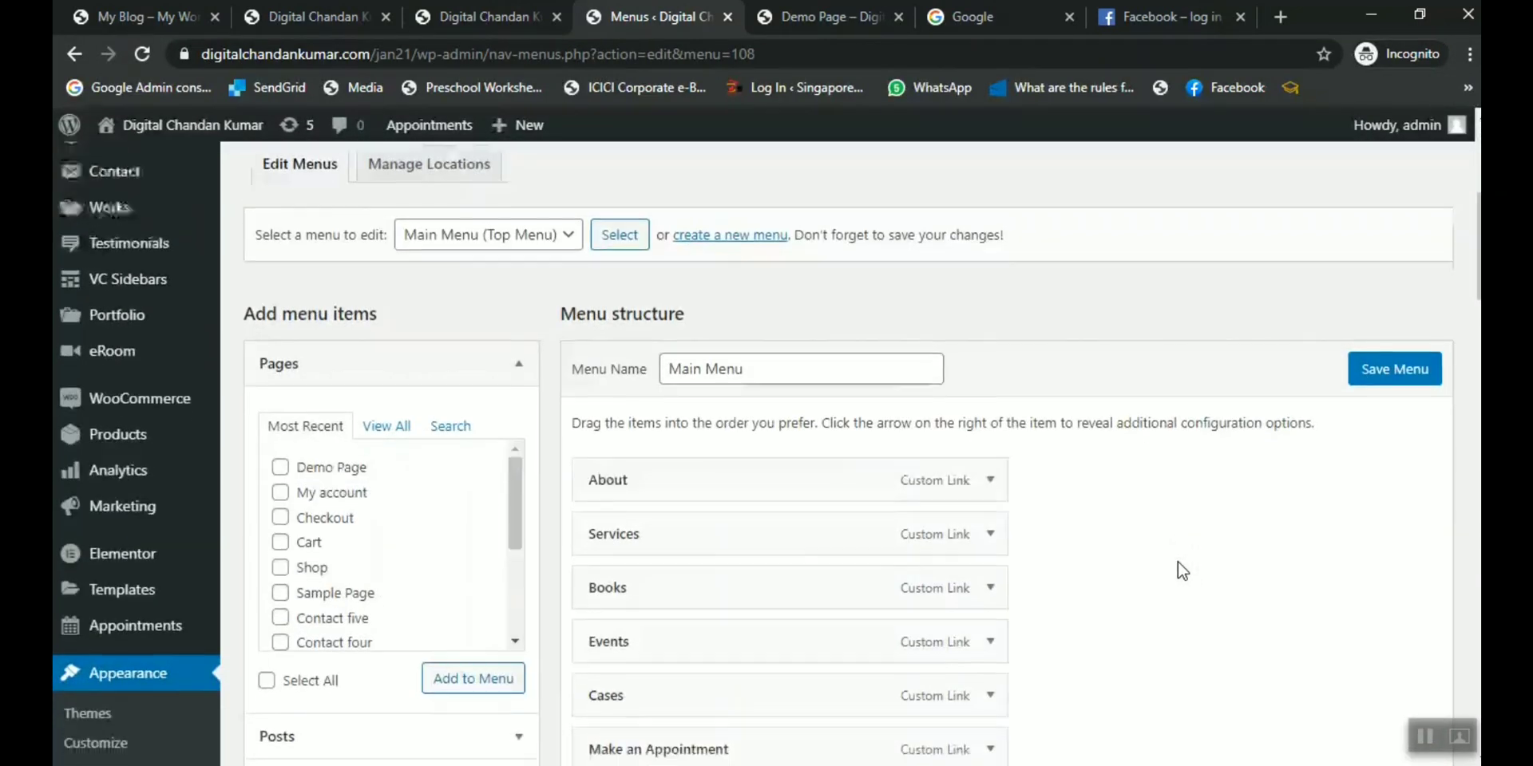
pyautogui.scroll(-14, 1177, 563)
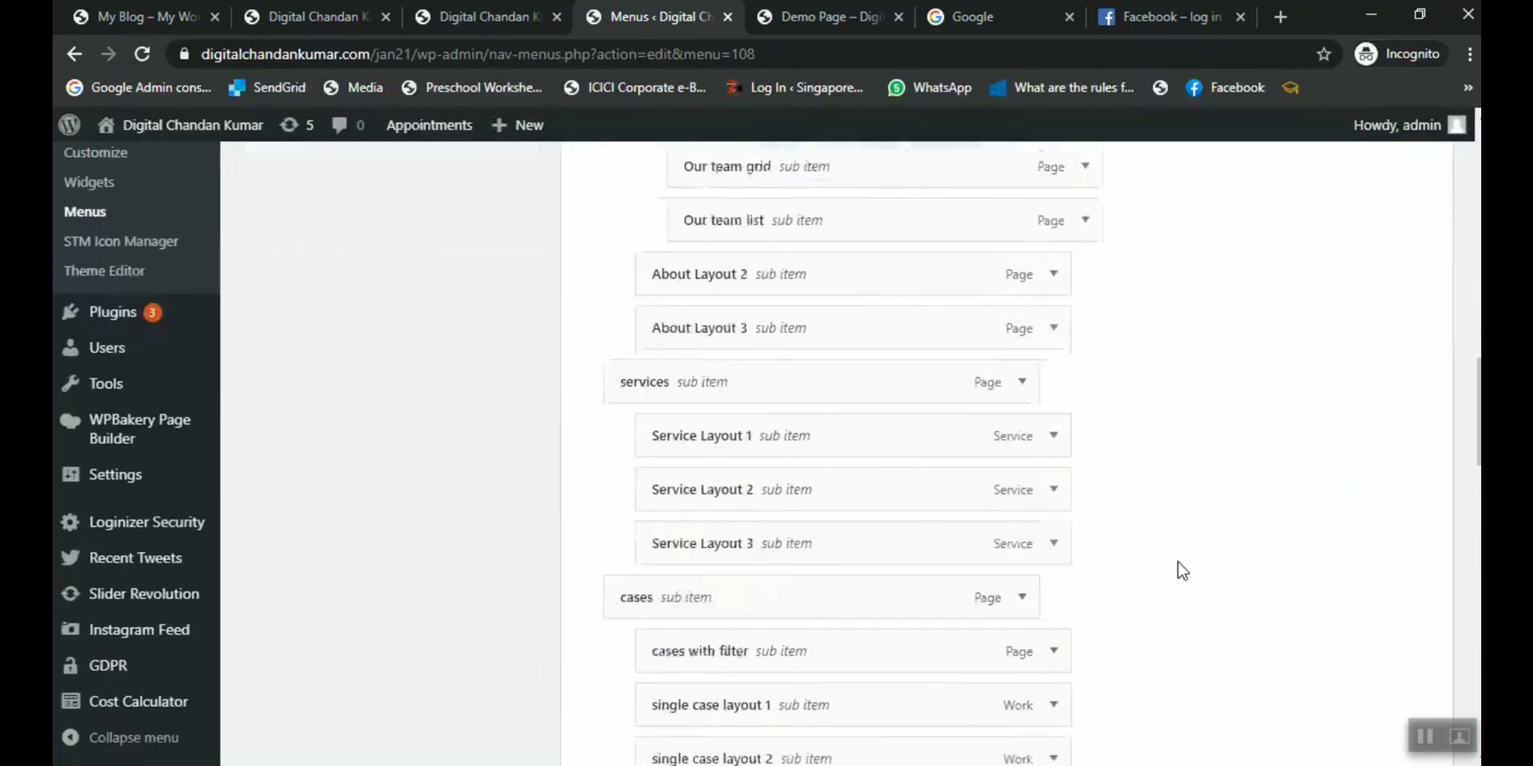
pyautogui.scroll(-14, 1177, 562)
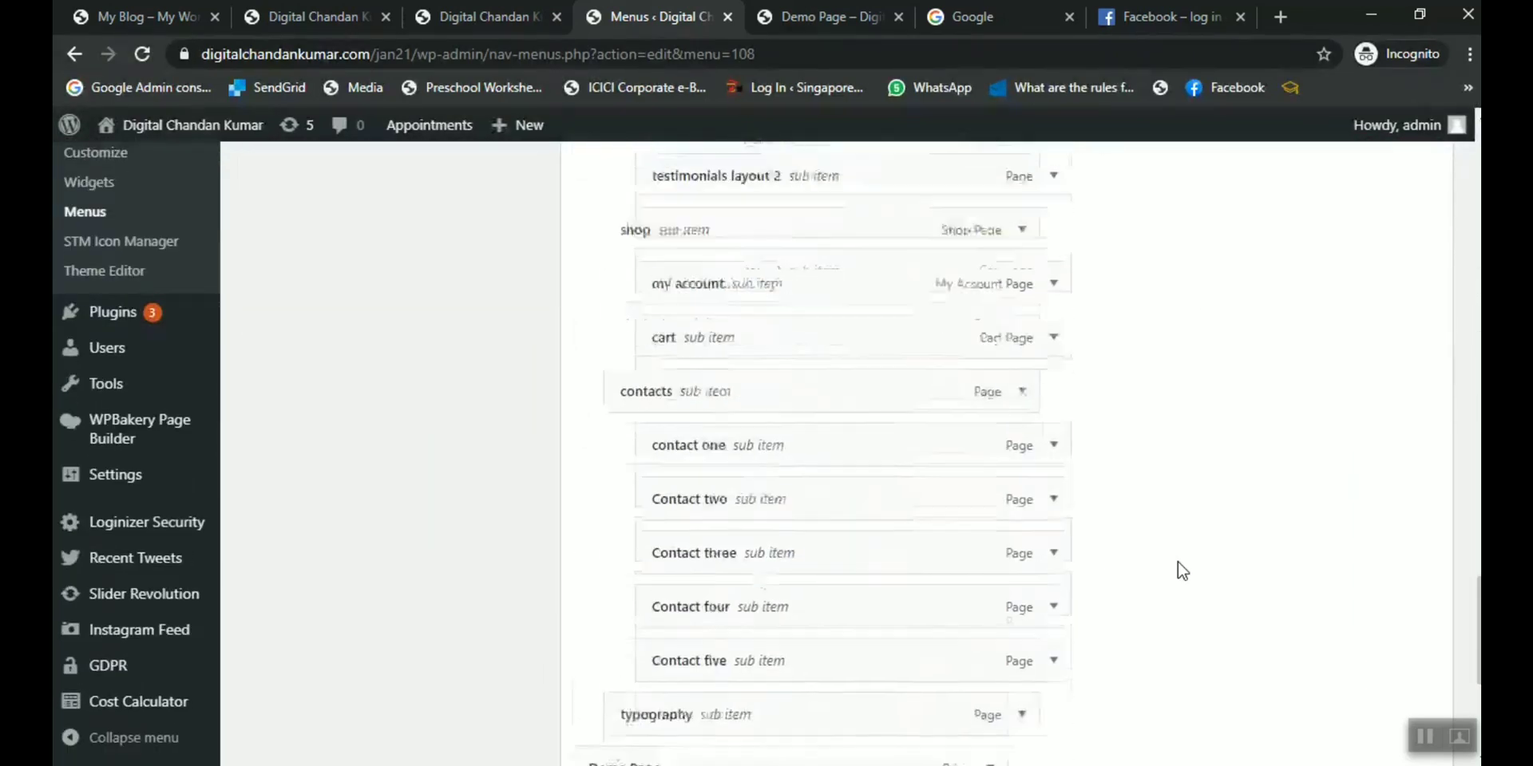
pyautogui.scroll(-4, 1177, 562)
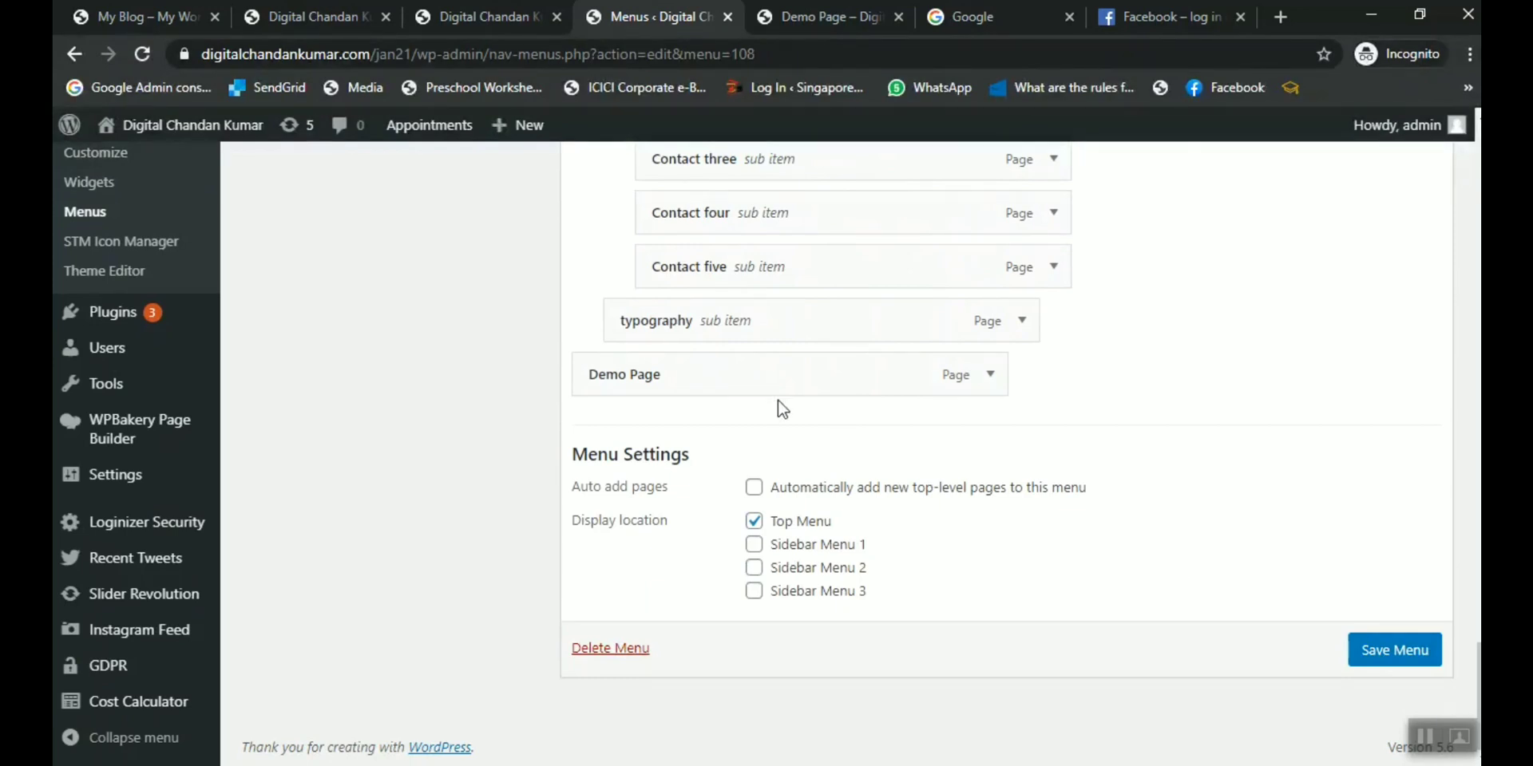
pyautogui.moveTo(638, 373); pyautogui.dragTo(636, 189)
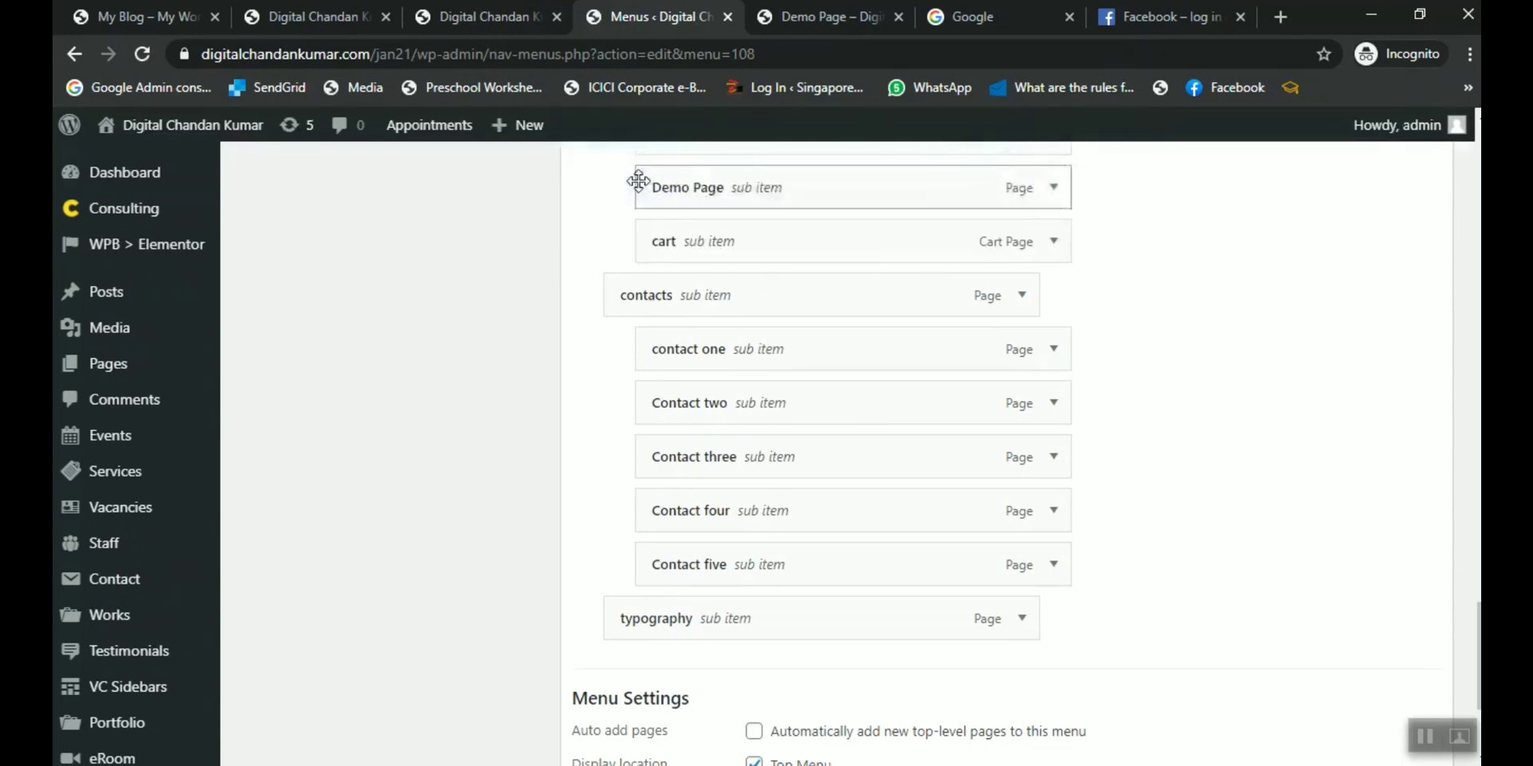
pyautogui.scroll(2, 638, 181)
pyautogui.scroll(3, 637, 175)
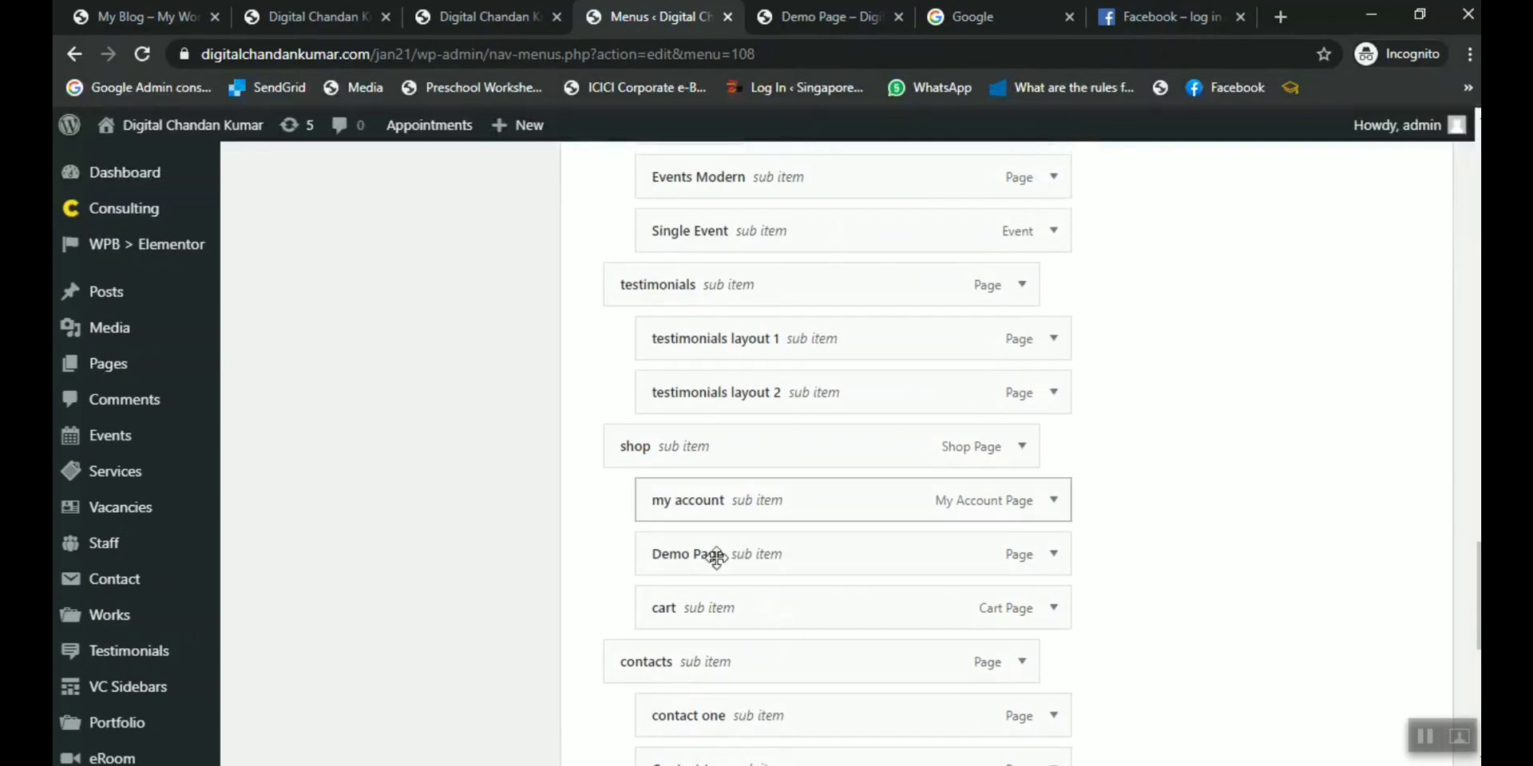
pyautogui.moveTo(720, 552); pyautogui.dragTo(666, 174)
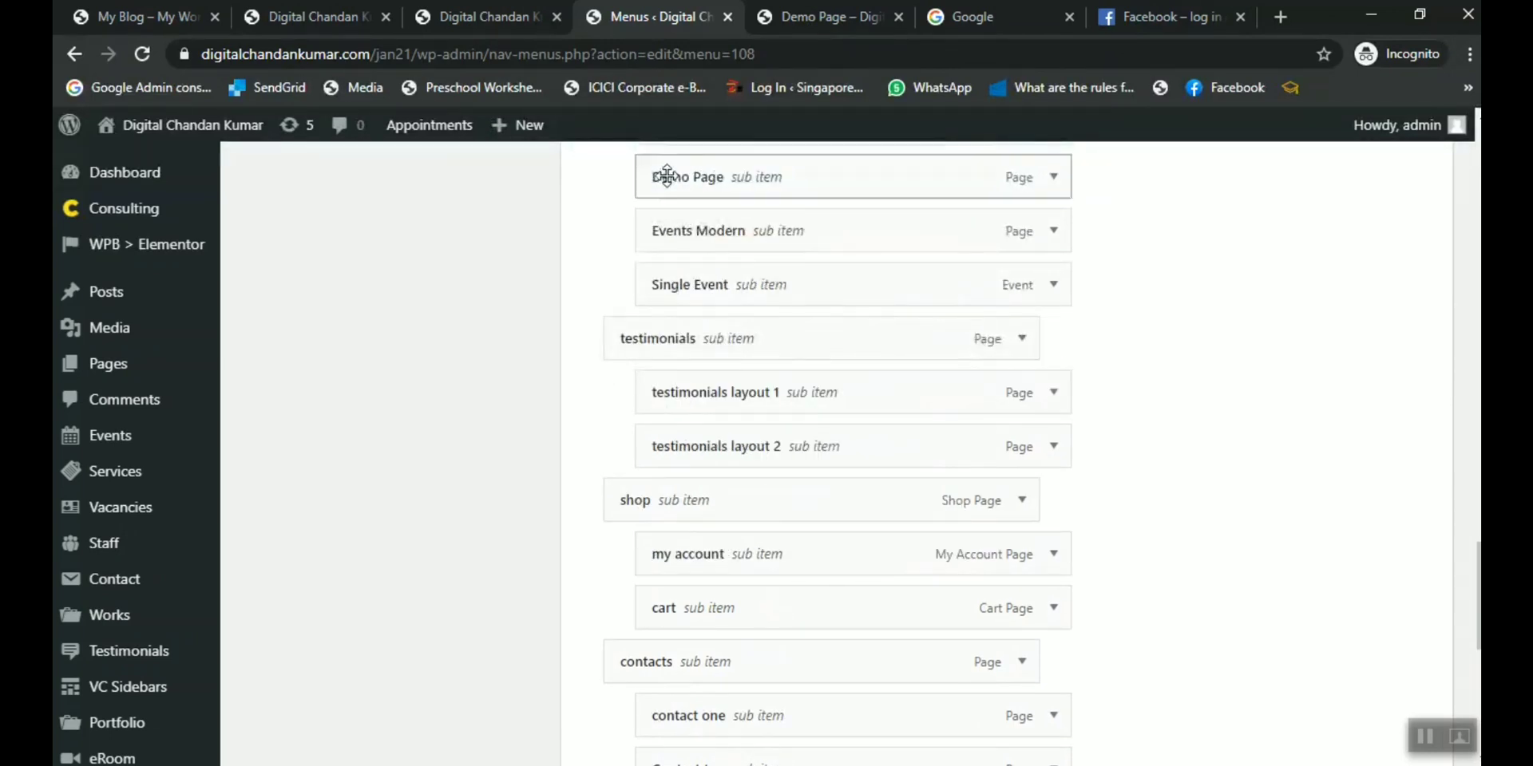
pyautogui.scroll(5, 667, 174)
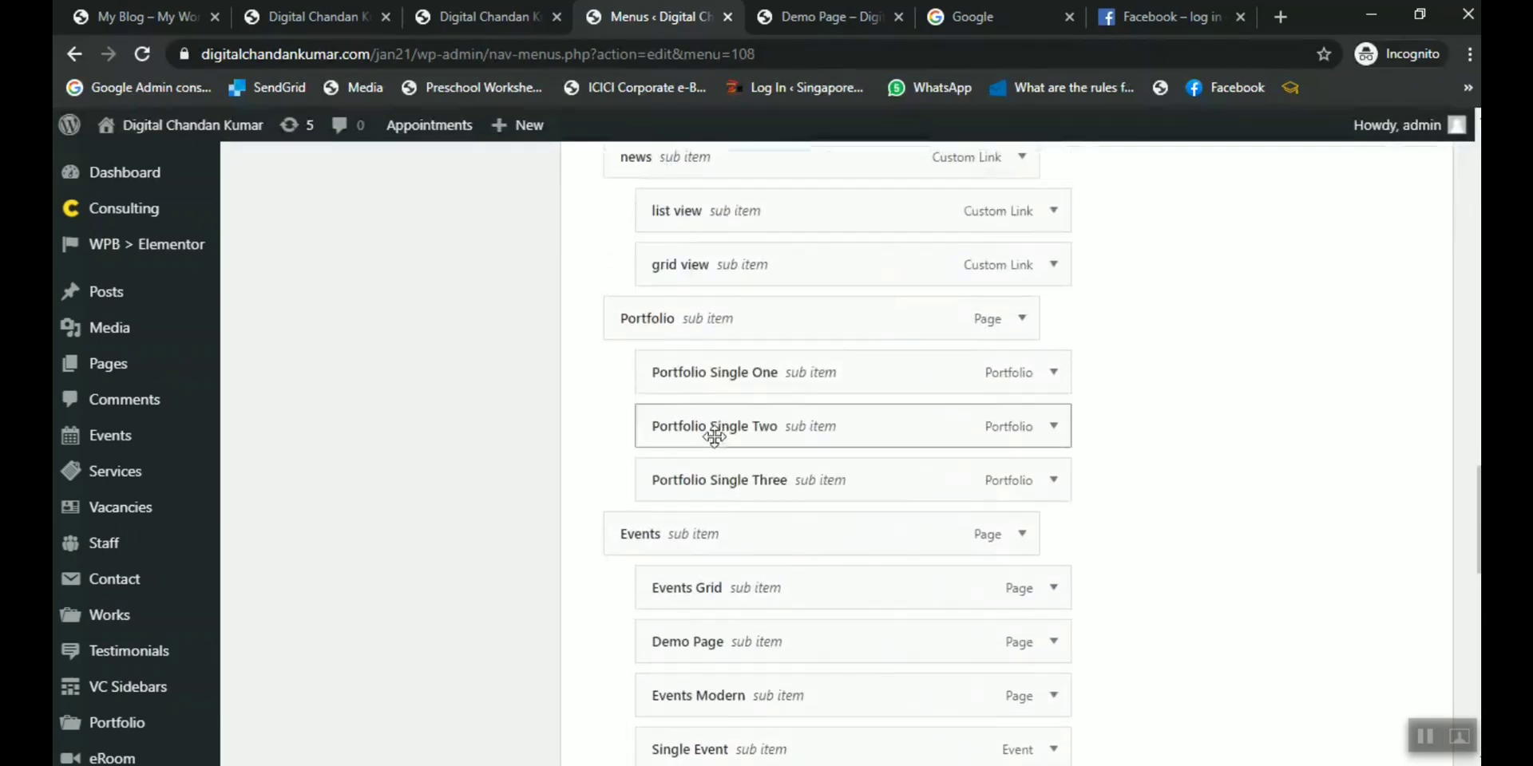
pyautogui.moveTo(714, 641); pyautogui.dragTo(654, 209)
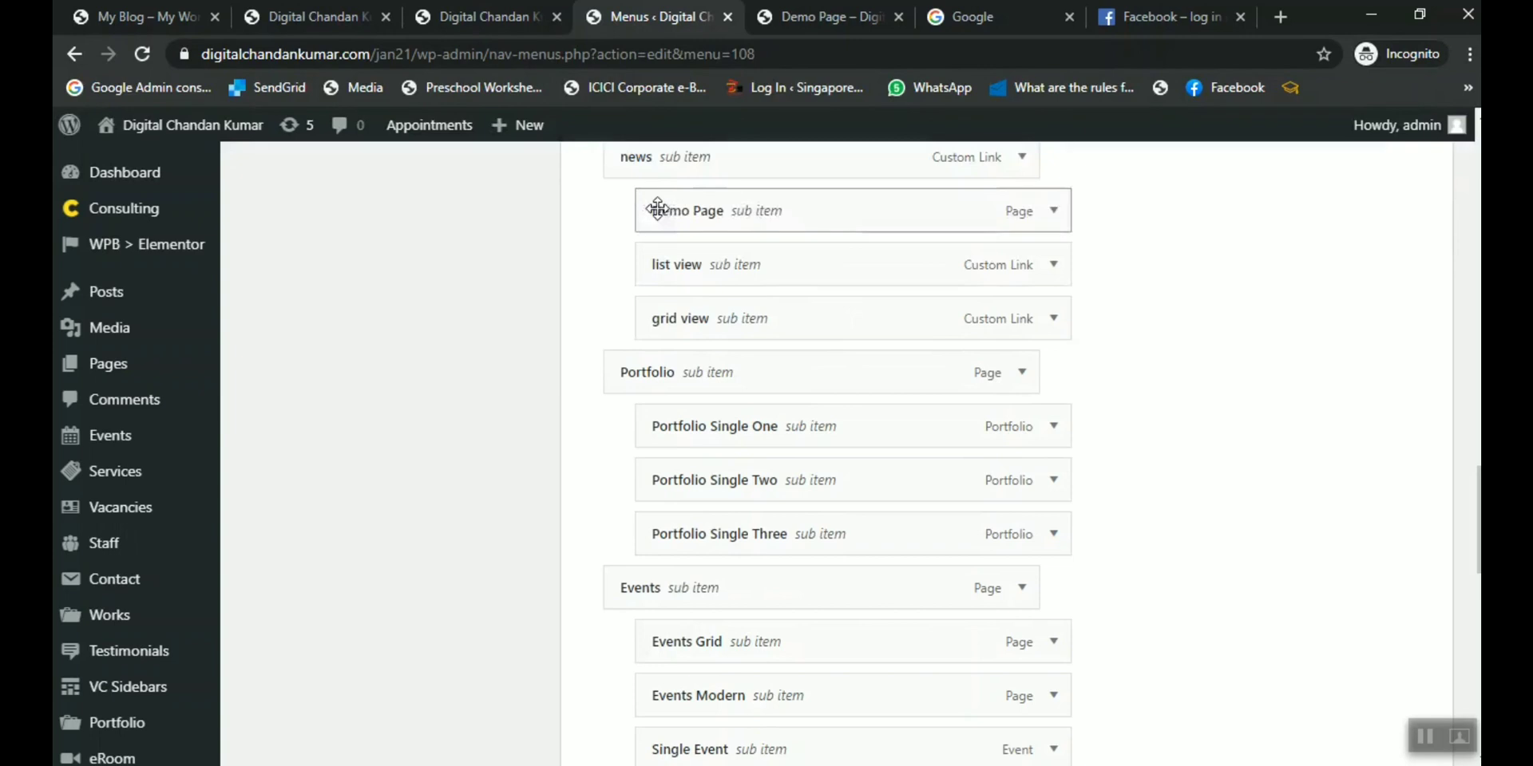
pyautogui.scroll(4, 657, 210)
pyautogui.scroll(1, 658, 210)
pyautogui.moveTo(709, 615); pyautogui.dragTo(693, 185)
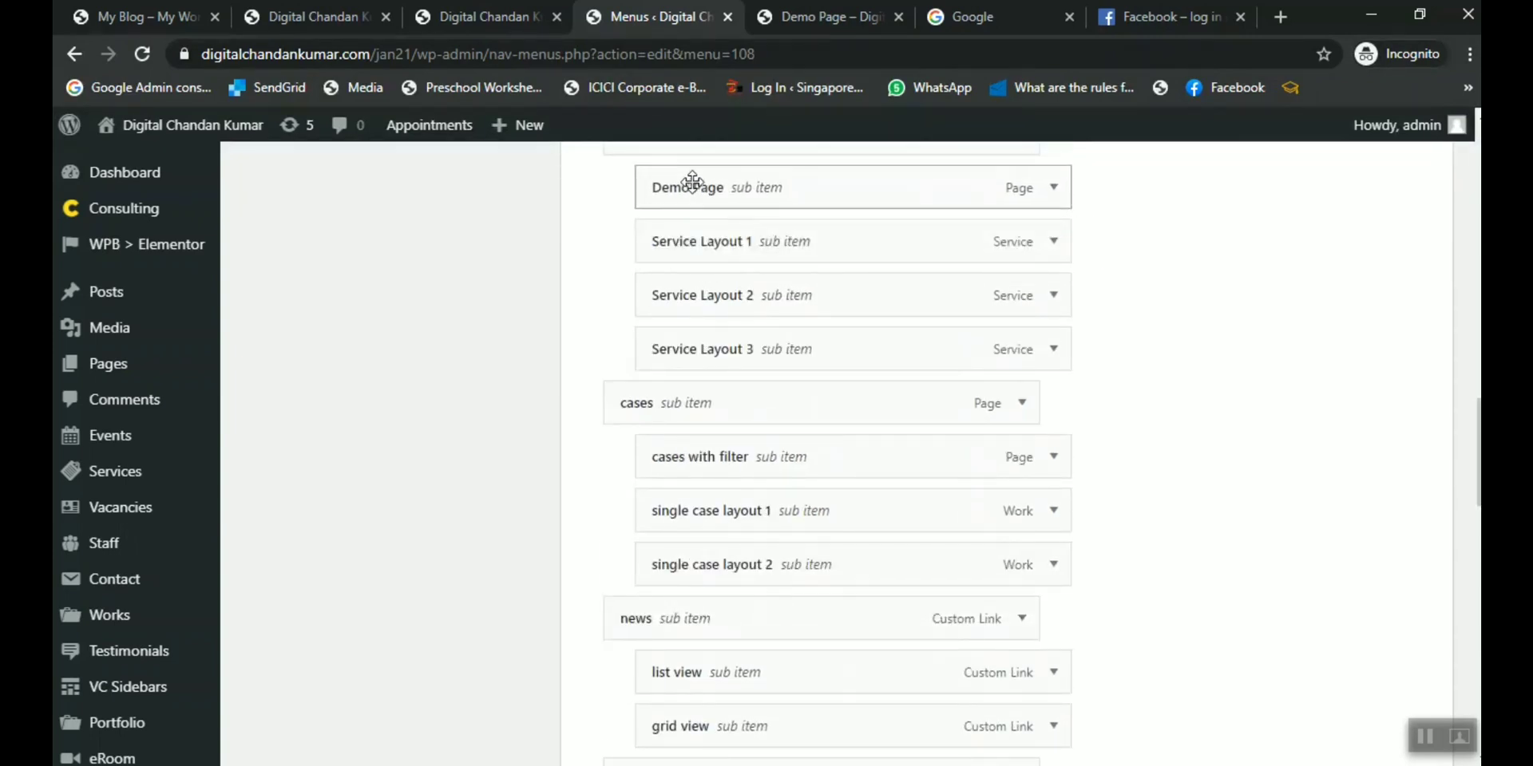
pyautogui.scroll(5, 691, 185)
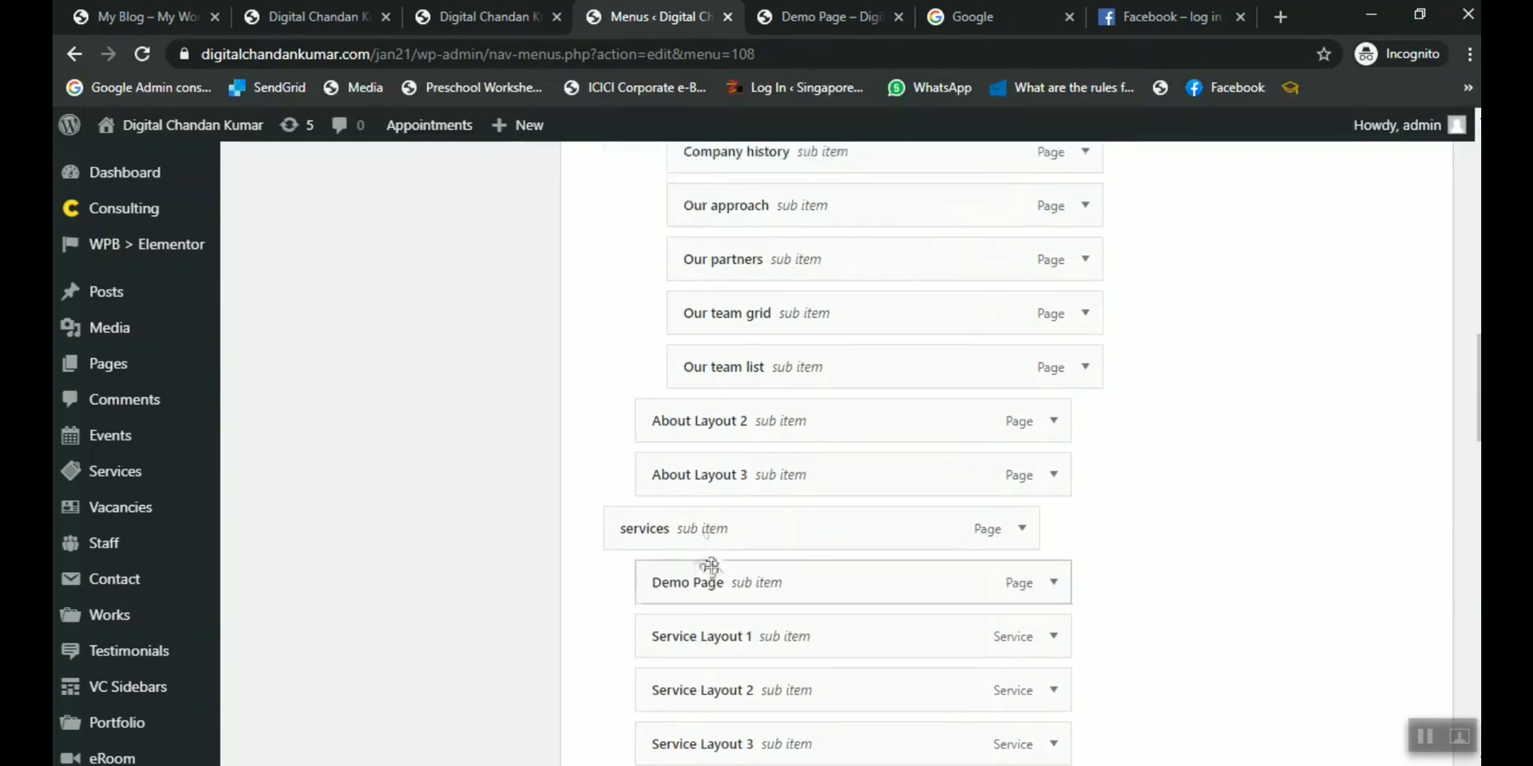
pyautogui.moveTo(705, 582); pyautogui.dragTo(693, 199)
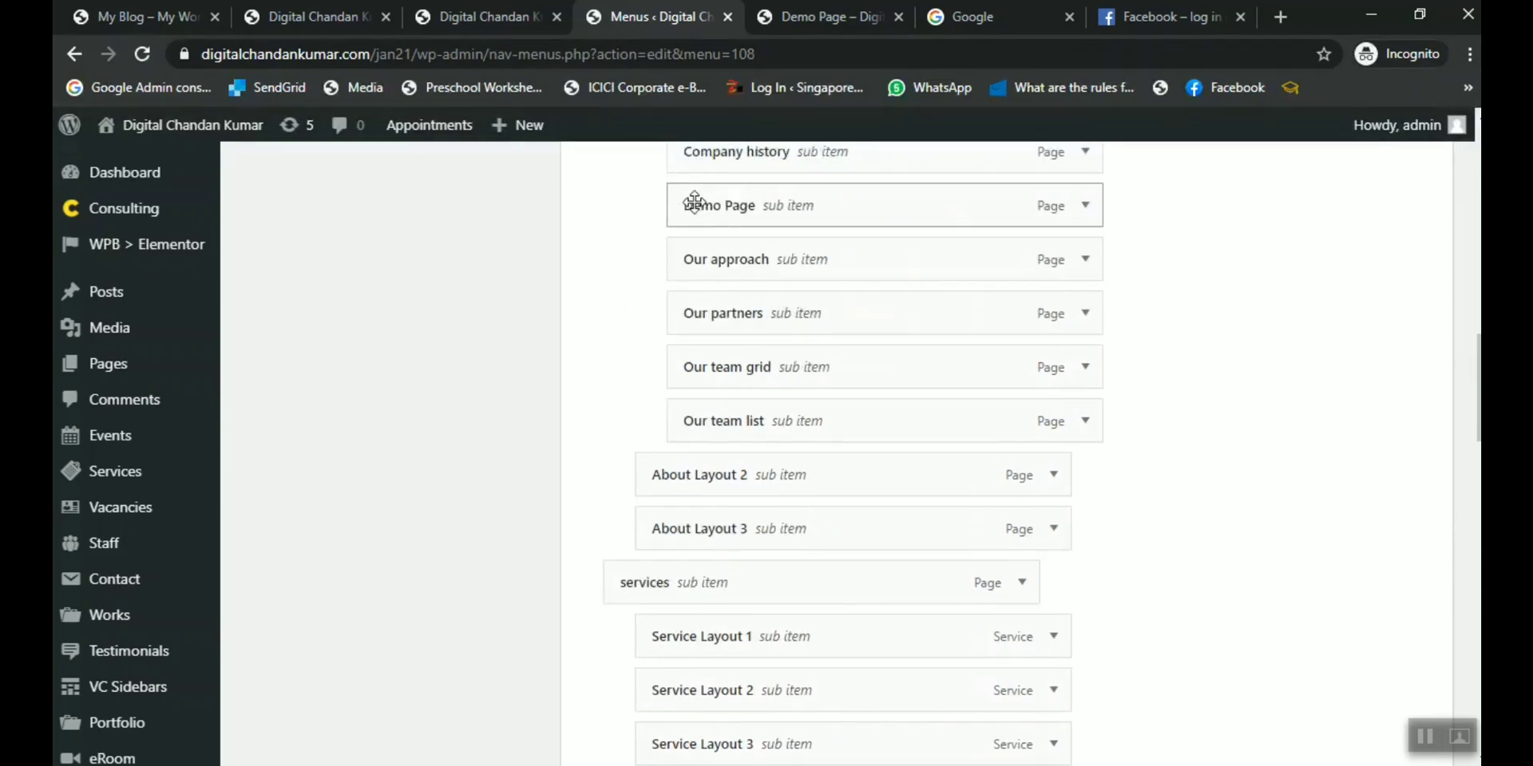
pyautogui.scroll(6, 693, 200)
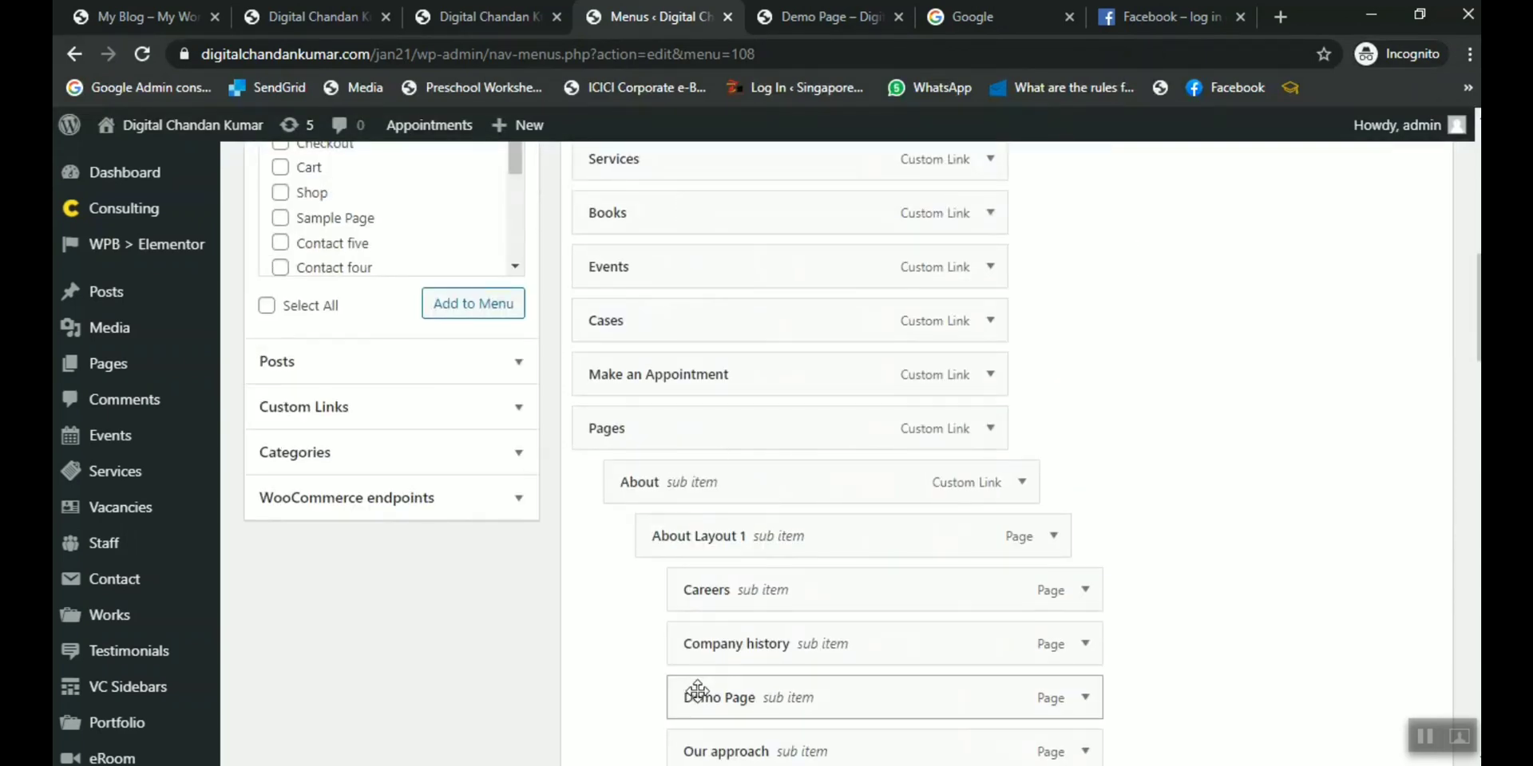
pyautogui.moveTo(695, 698); pyautogui.dragTo(619, 206)
pyautogui.scroll(3, 894, 298)
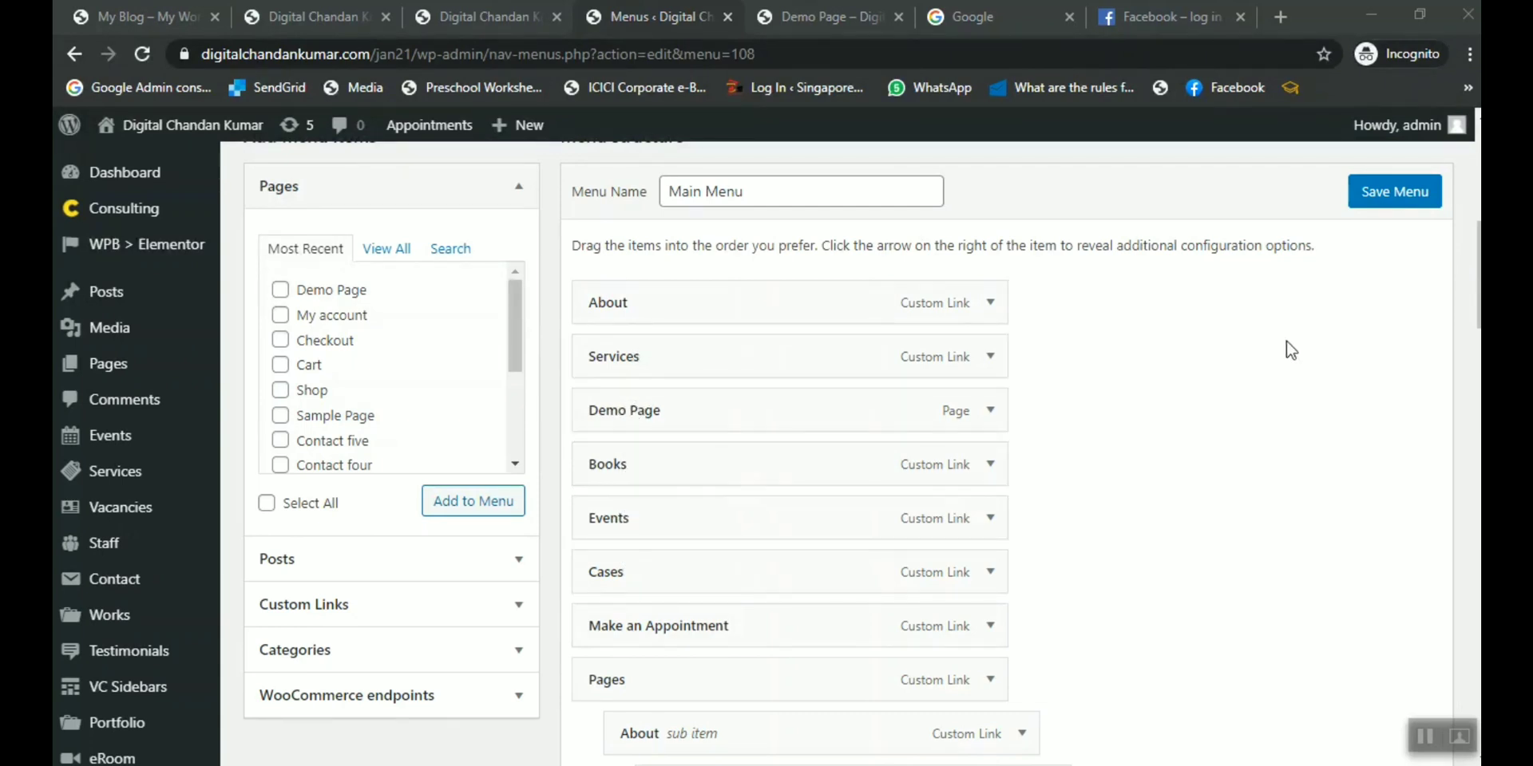
# Save the reordered Main Menu and reload the live Demo Page.
pyautogui.click(1398, 196)
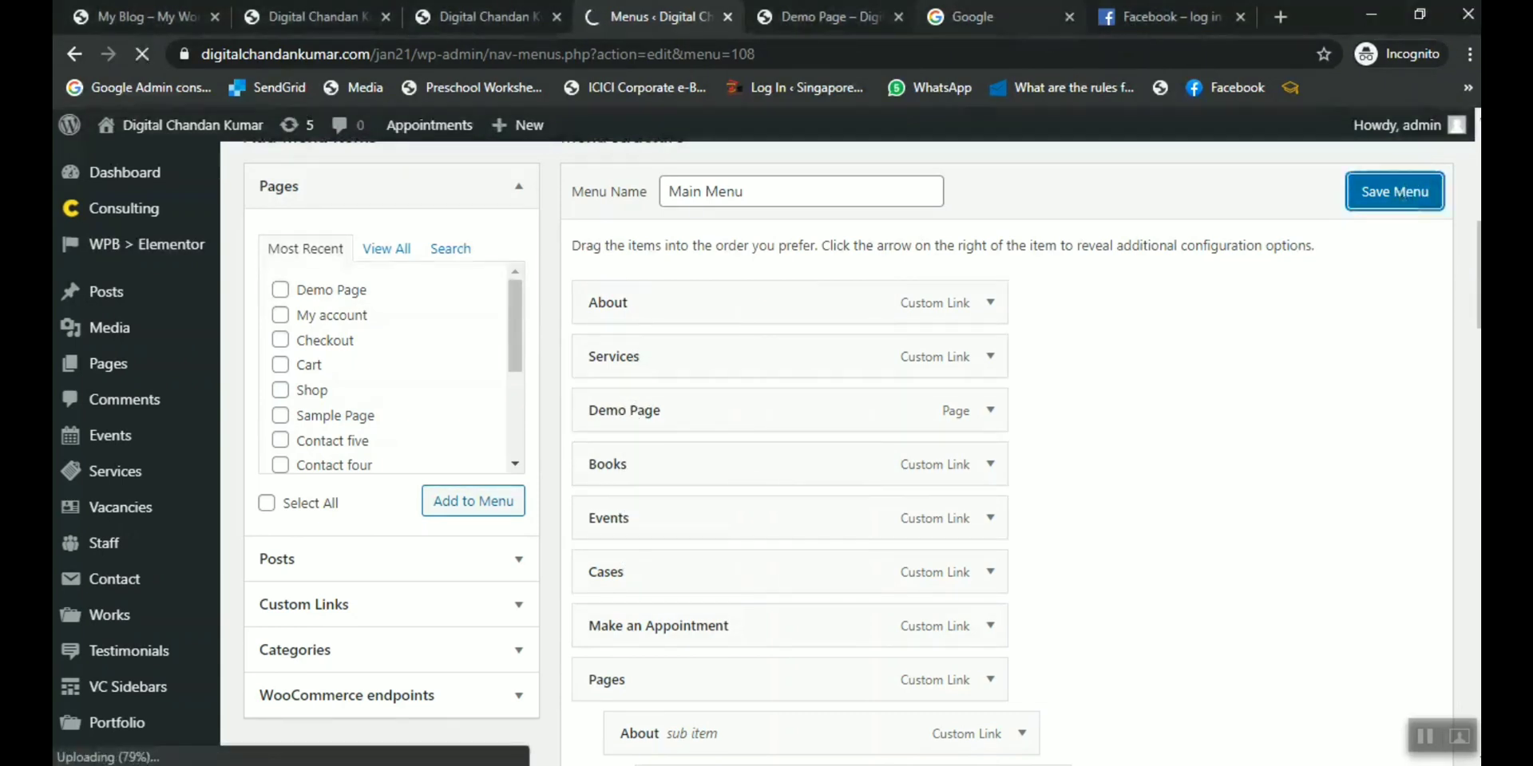
pyautogui.click(831, 16)
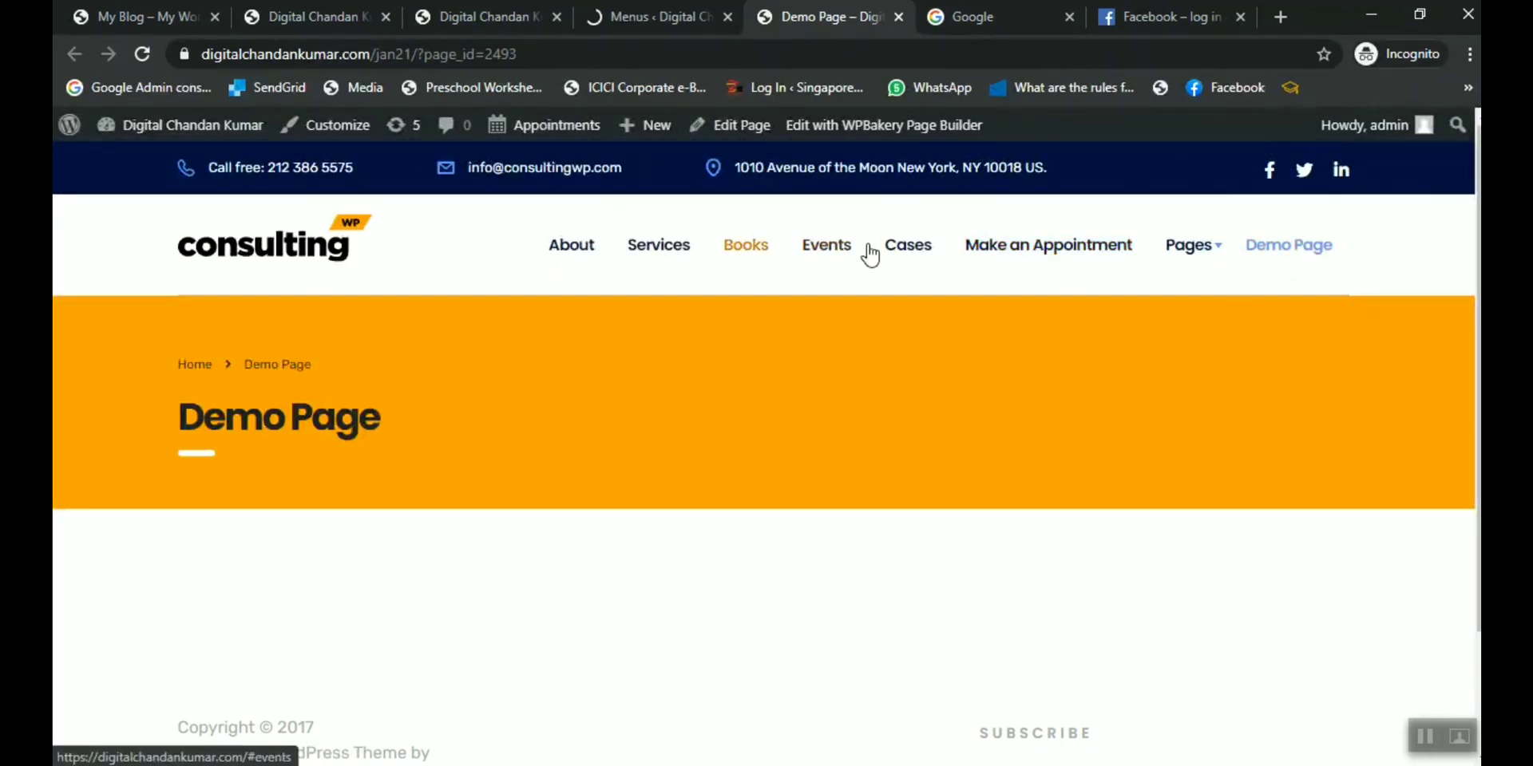
pyautogui.click(794, 258)
pyautogui.click(795, 263)
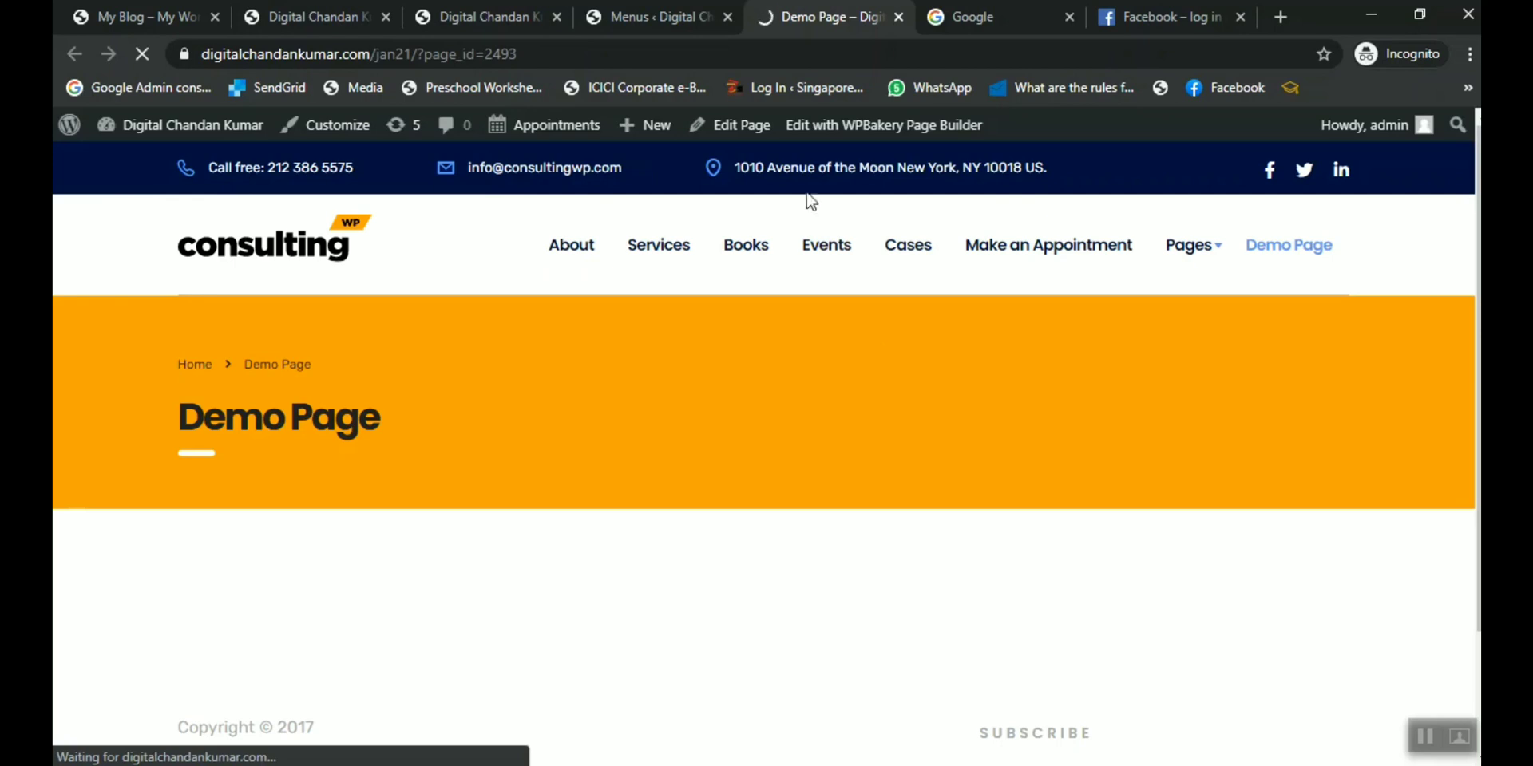
# Check the Demo Page item's position in the menu structure, save the Main Menu again, and try the Demo Page link on the live site.
pyautogui.click(639, 18)
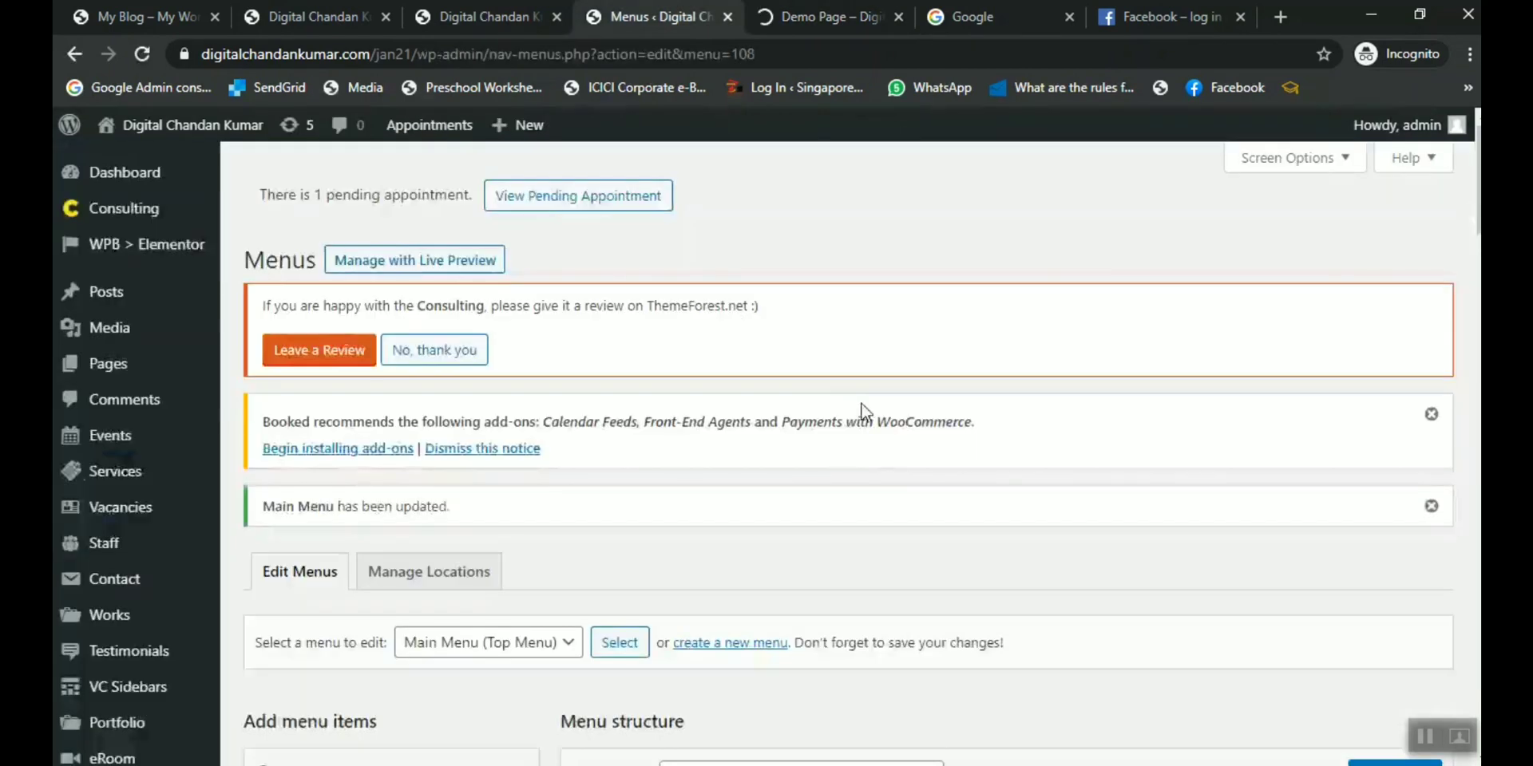
pyautogui.scroll(-5, 862, 411)
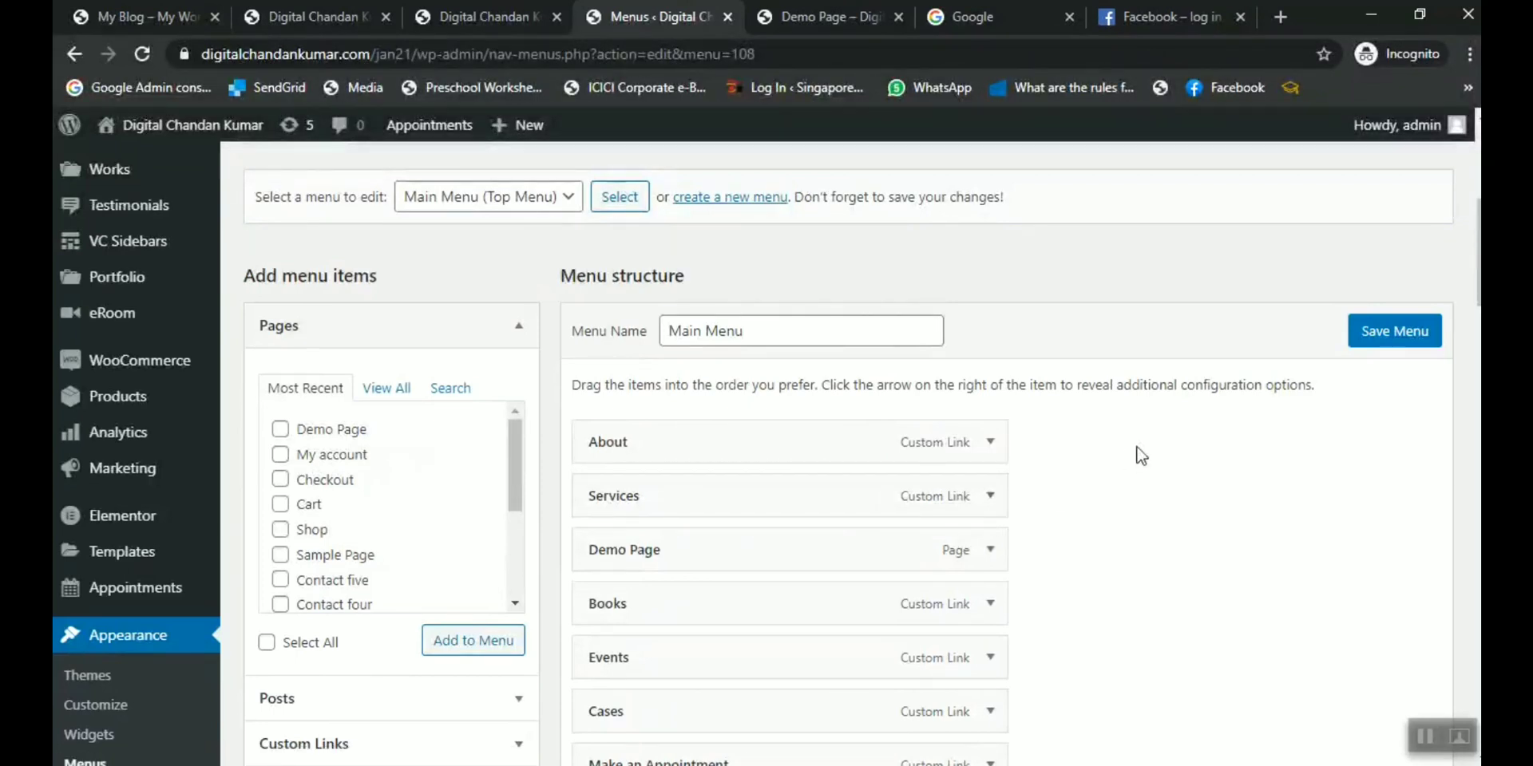
pyautogui.click(1394, 339)
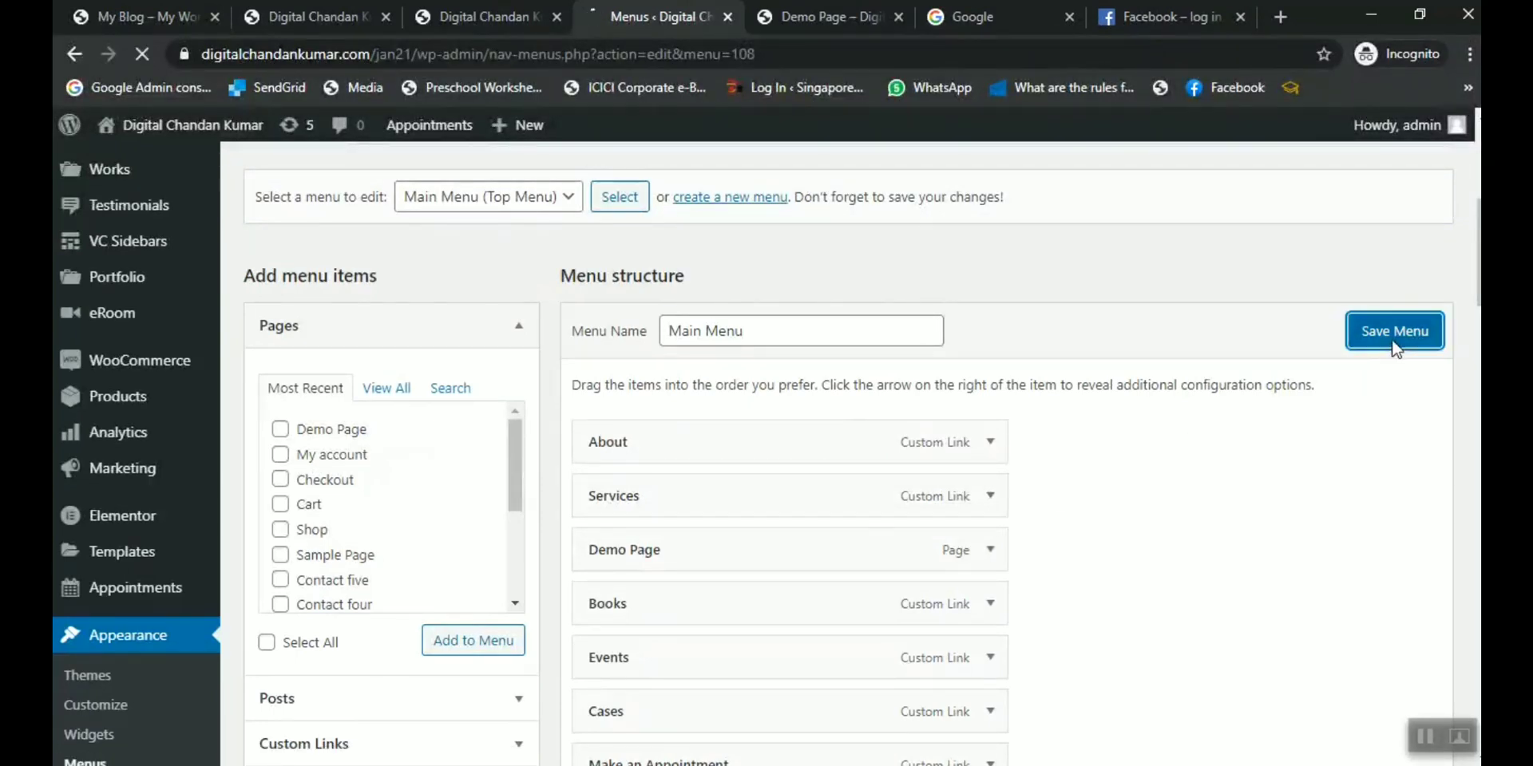
pyautogui.click(879, 16)
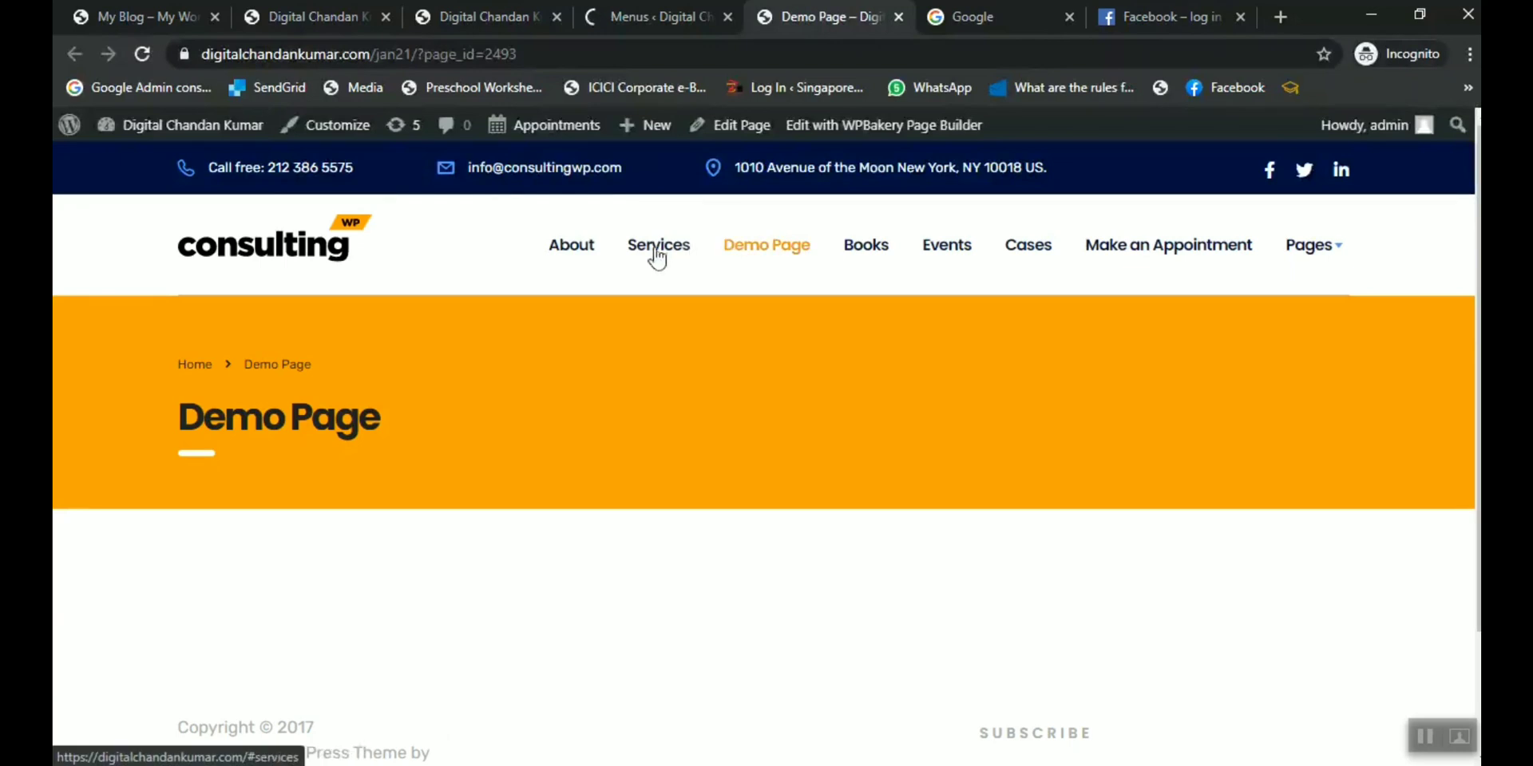
pyautogui.click(747, 262)
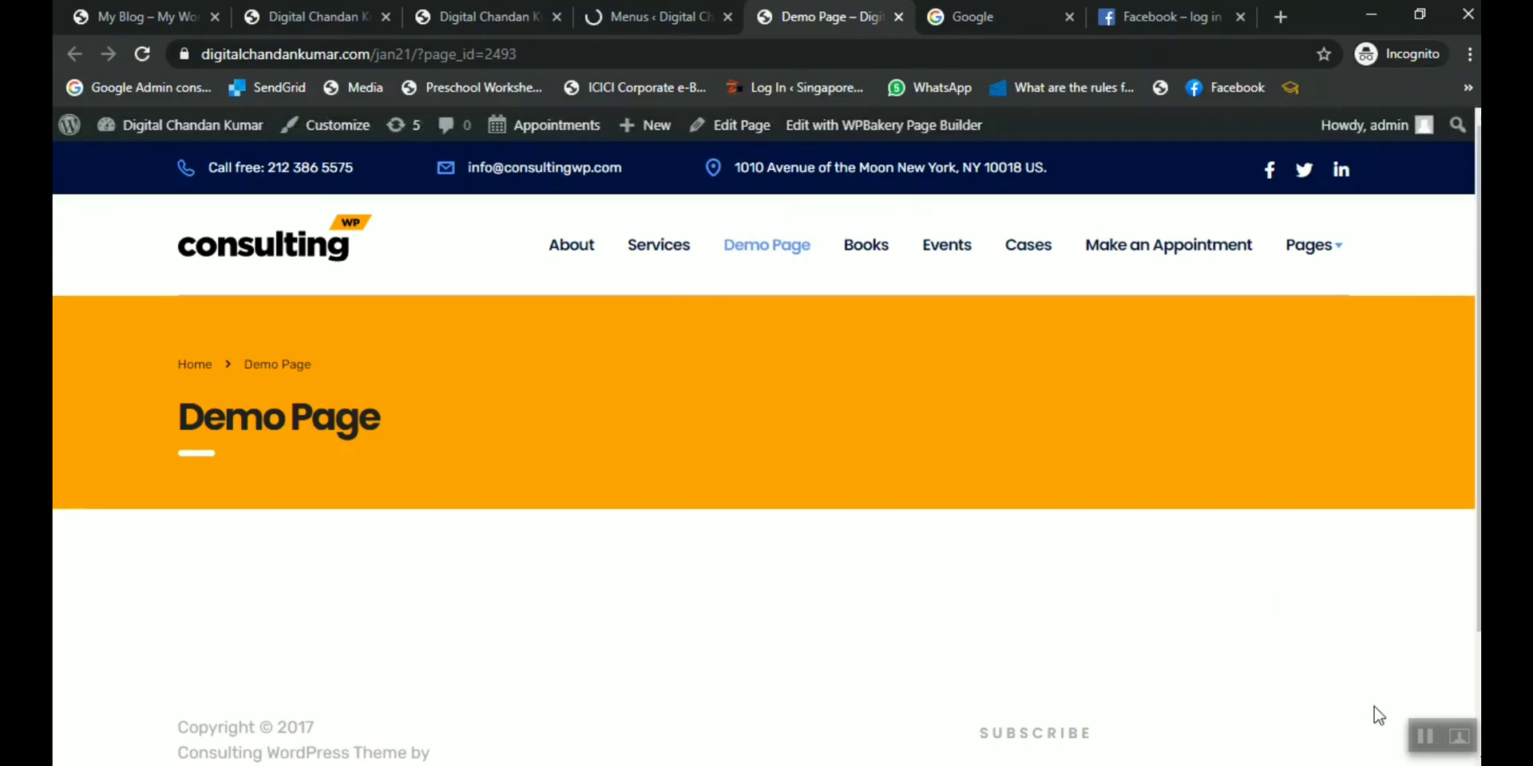
pyautogui.click(1423, 738)
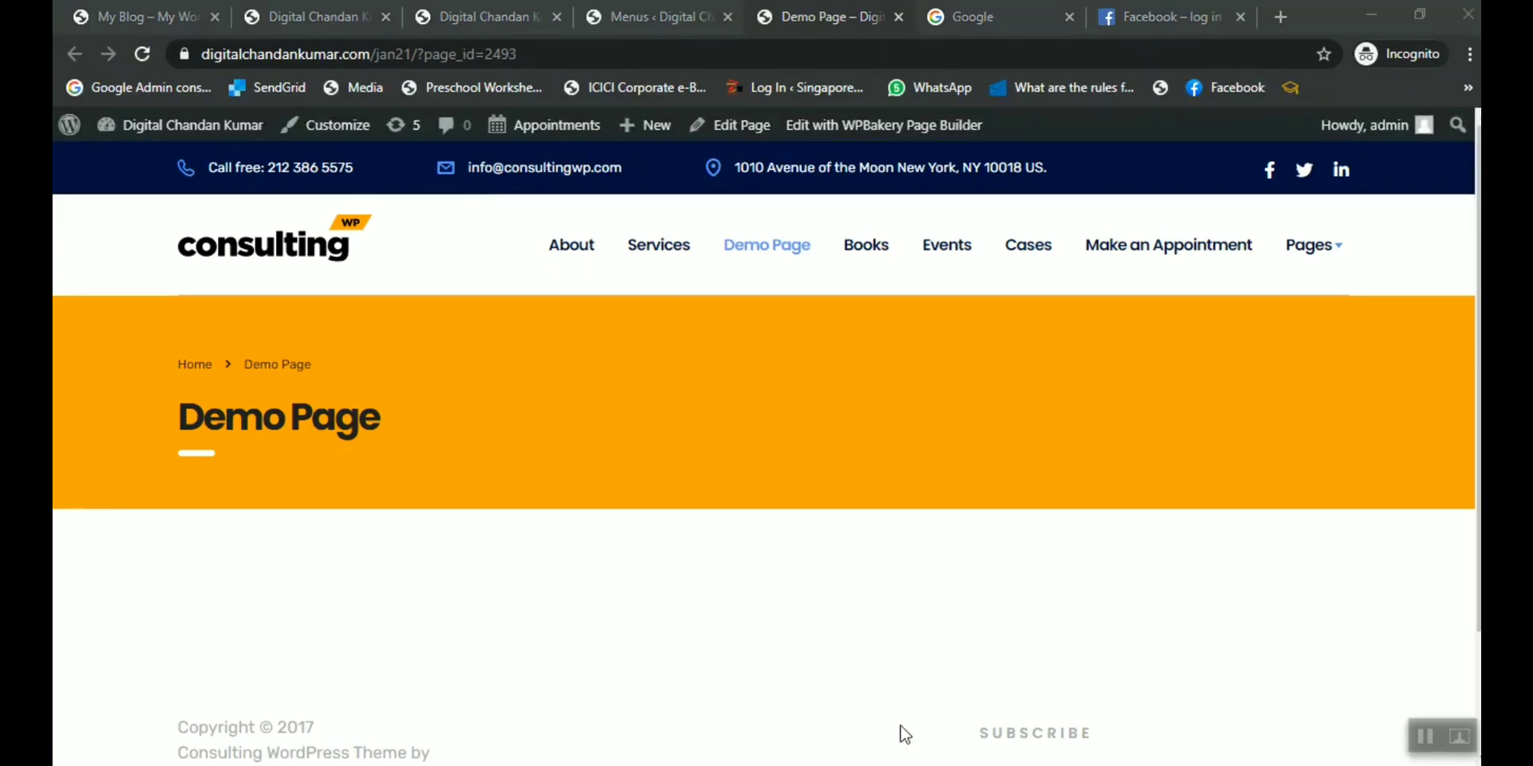
# Test the About and Services links in the live navigation, returning to the Demo Page after each.
pyautogui.click(574, 252)
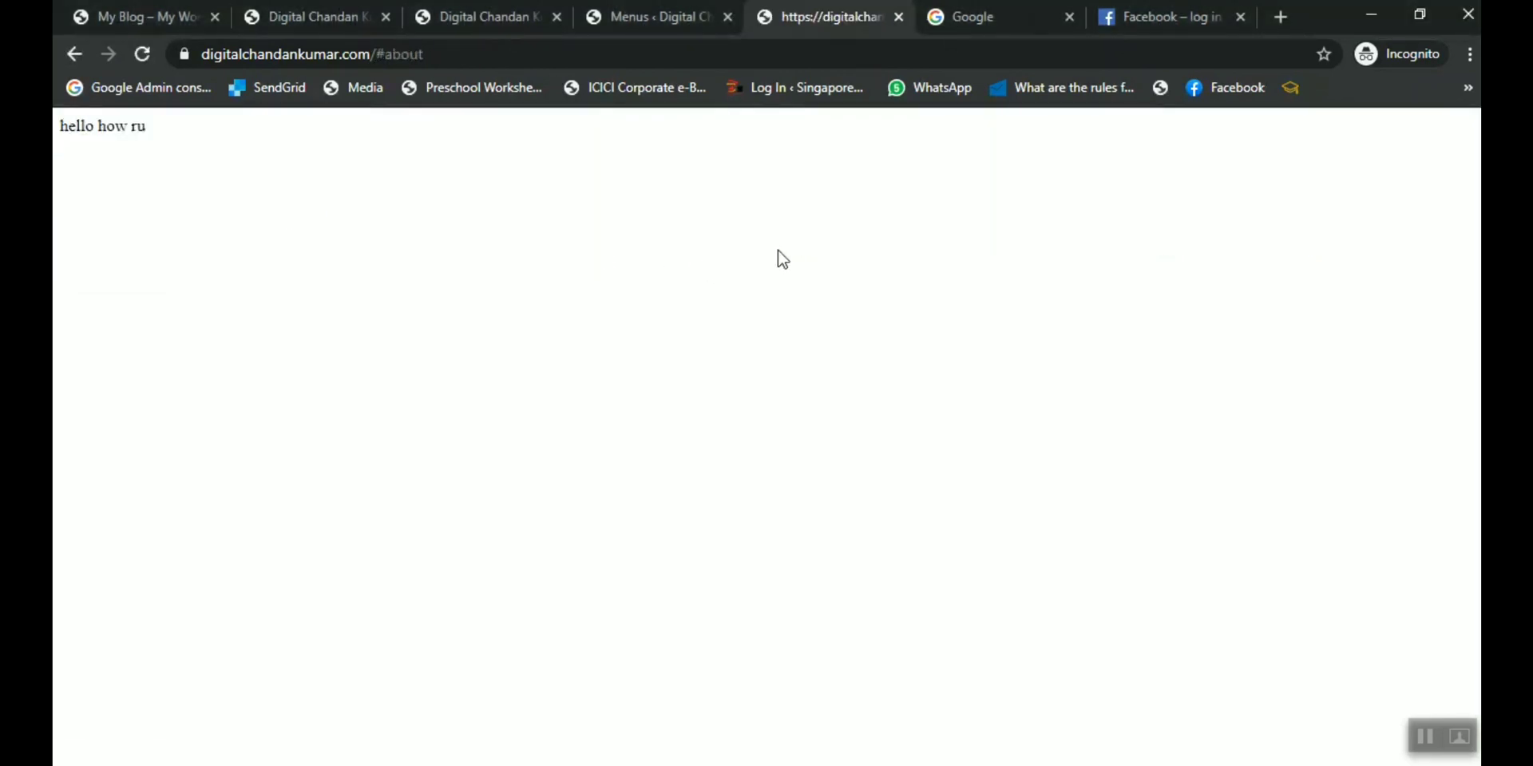
pyautogui.click(72, 52)
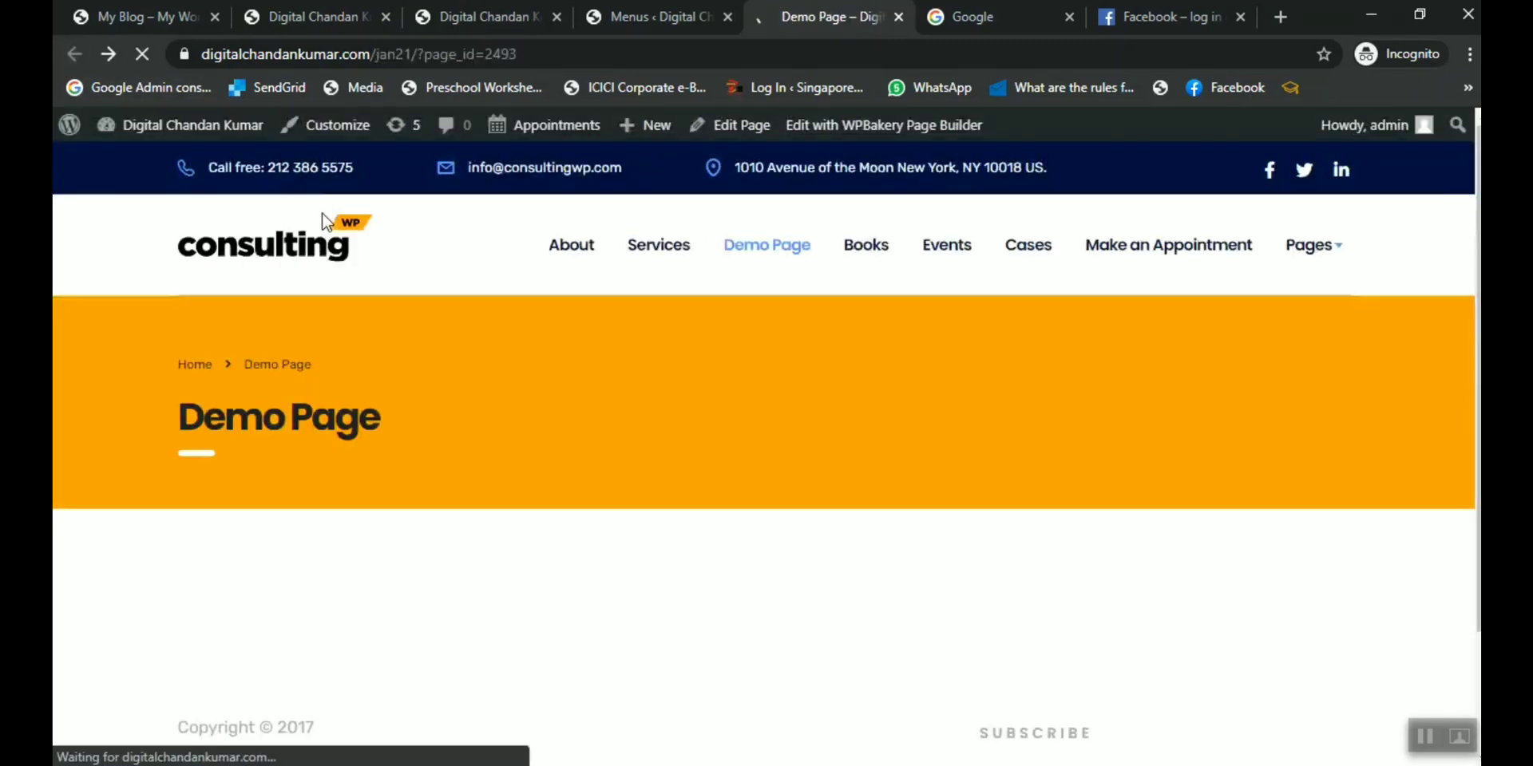
pyautogui.click(680, 253)
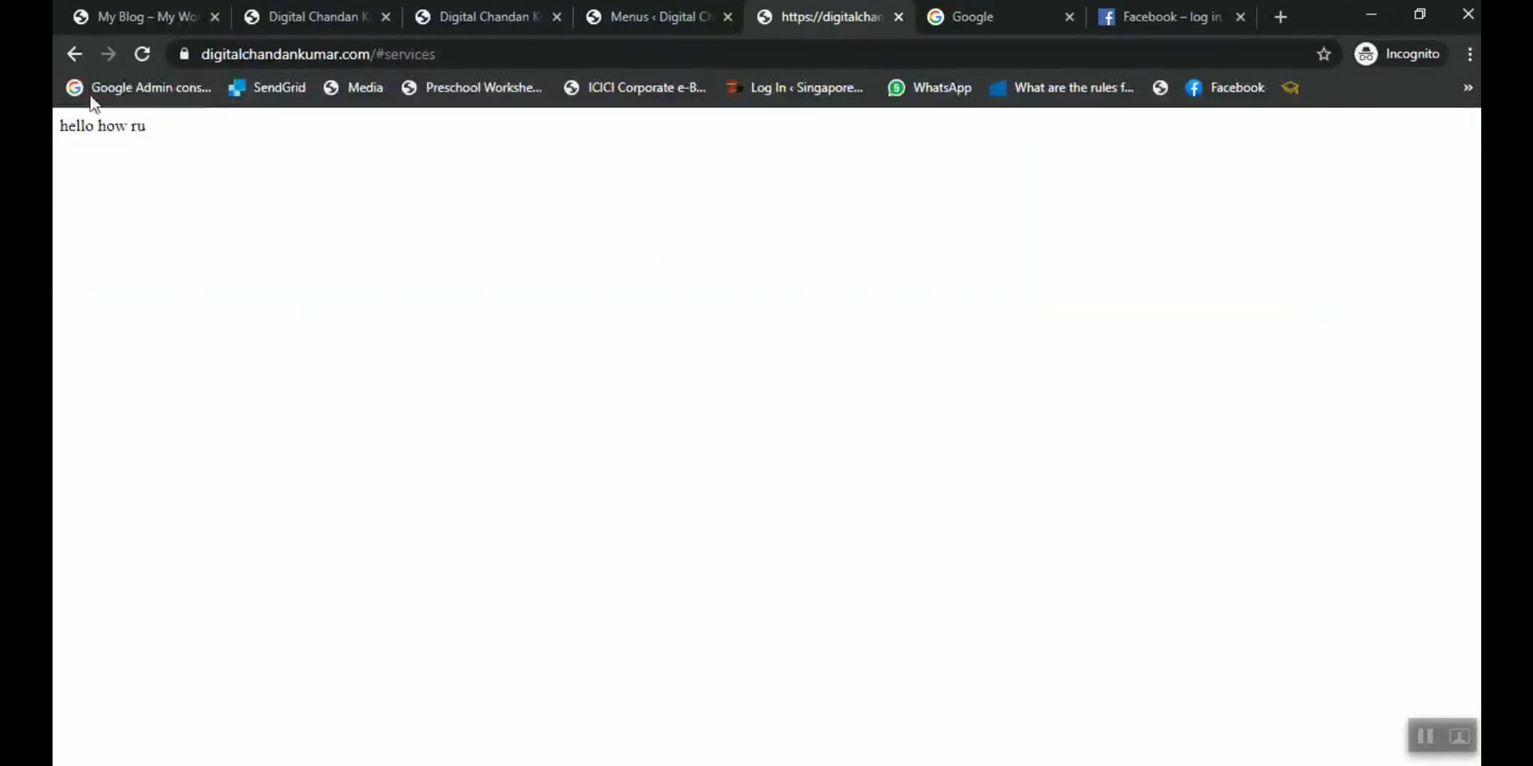
pyautogui.click(75, 52)
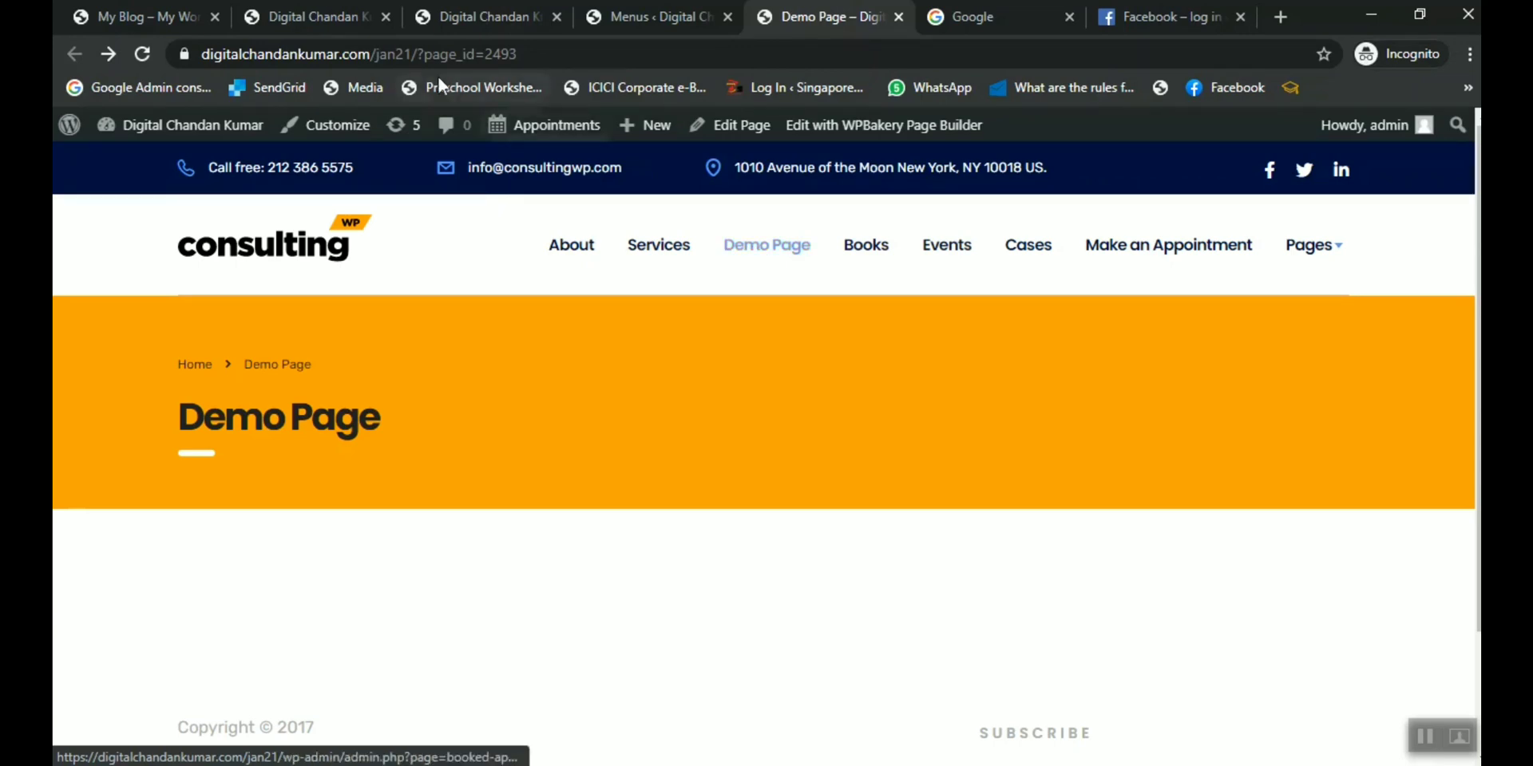
# Load the site's home page at the /jan21/ address, without the page ID.
pyautogui.moveTo(415, 53); pyautogui.dragTo(622, 83)
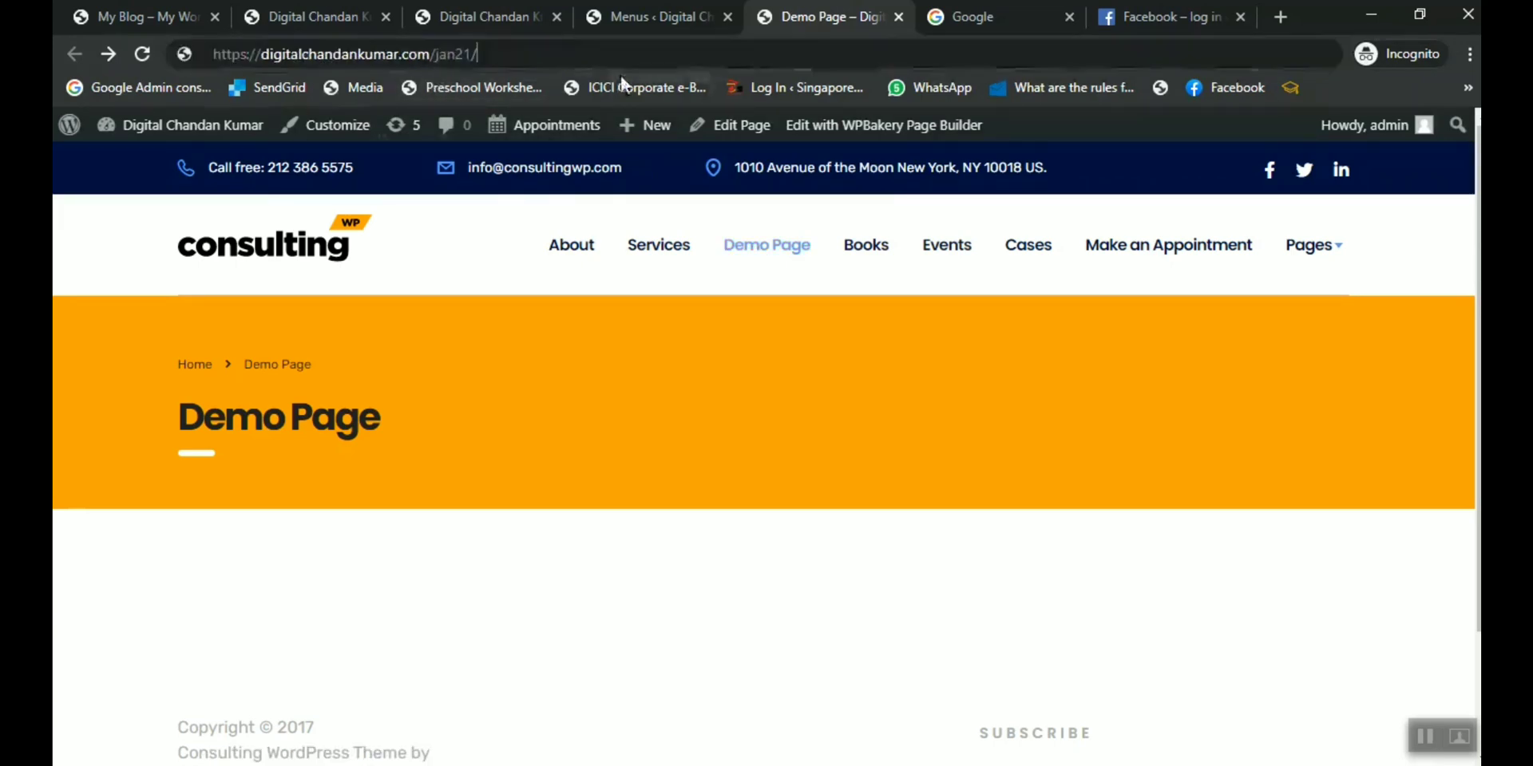
pyautogui.press('BackSpace')
pyautogui.press('Return')
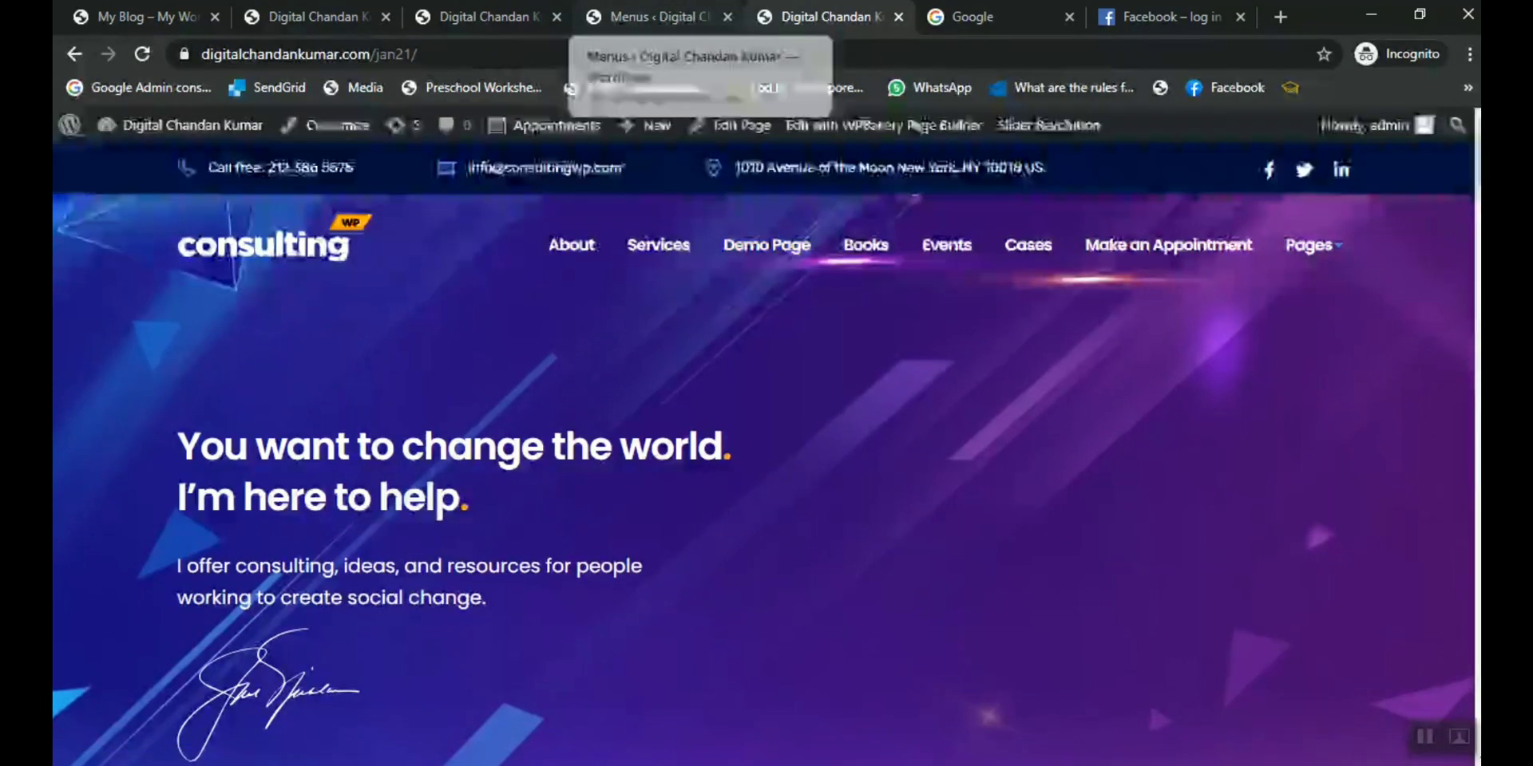
pyautogui.click(655, 16)
pyautogui.scroll(-10, 811, 410)
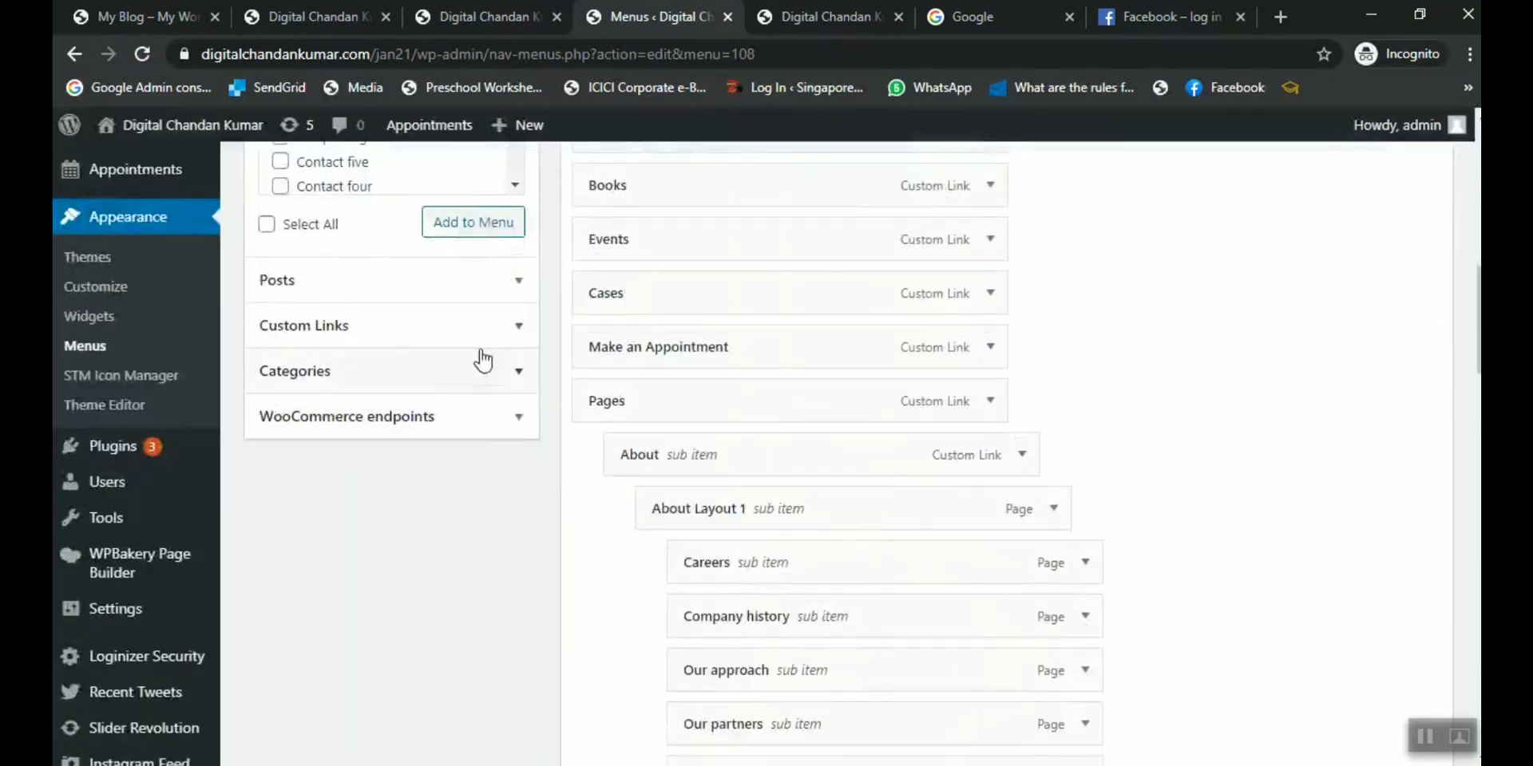
pyautogui.click(489, 328)
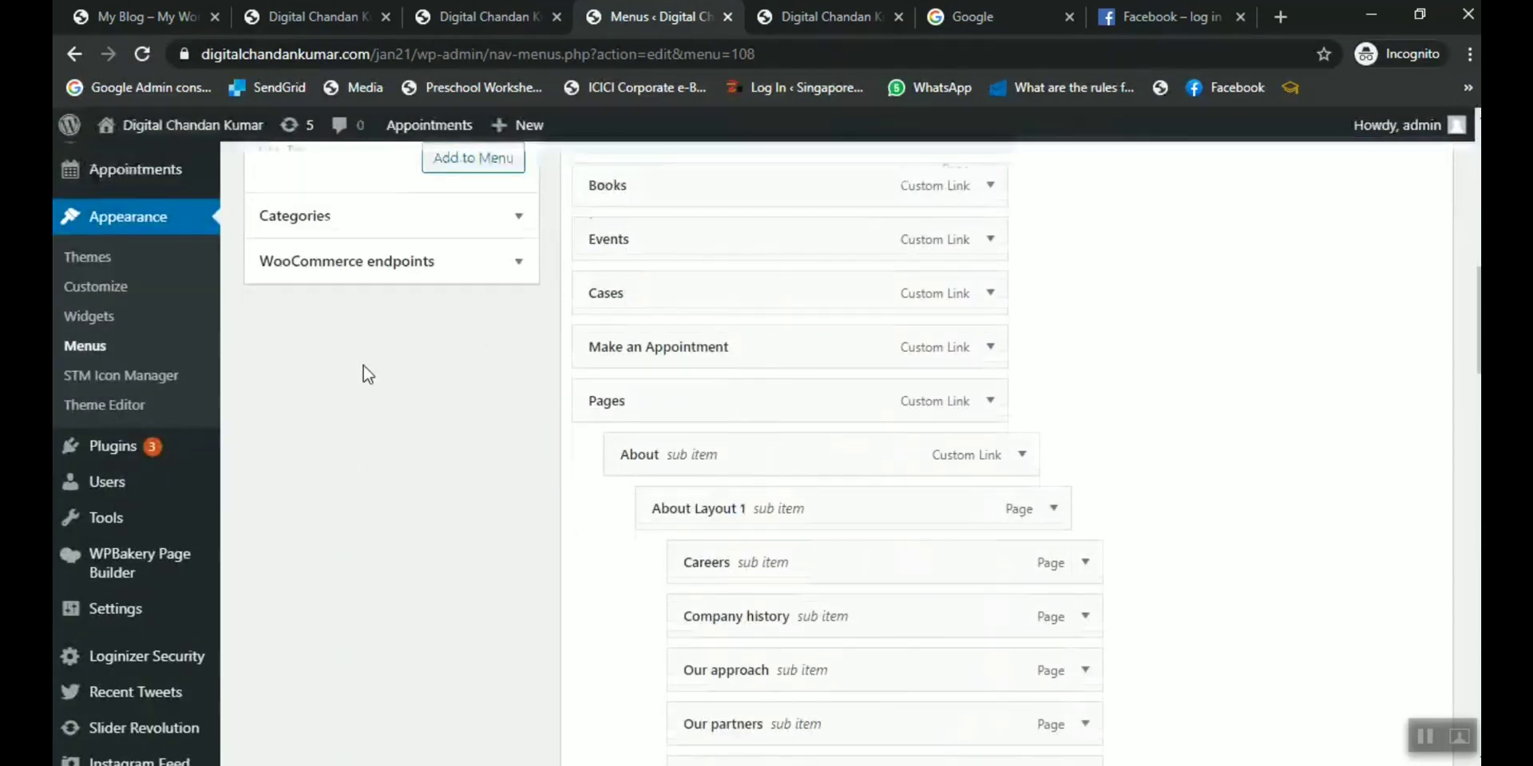
pyautogui.scroll(3, 362, 366)
pyautogui.click(377, 330)
pyautogui.write('http')
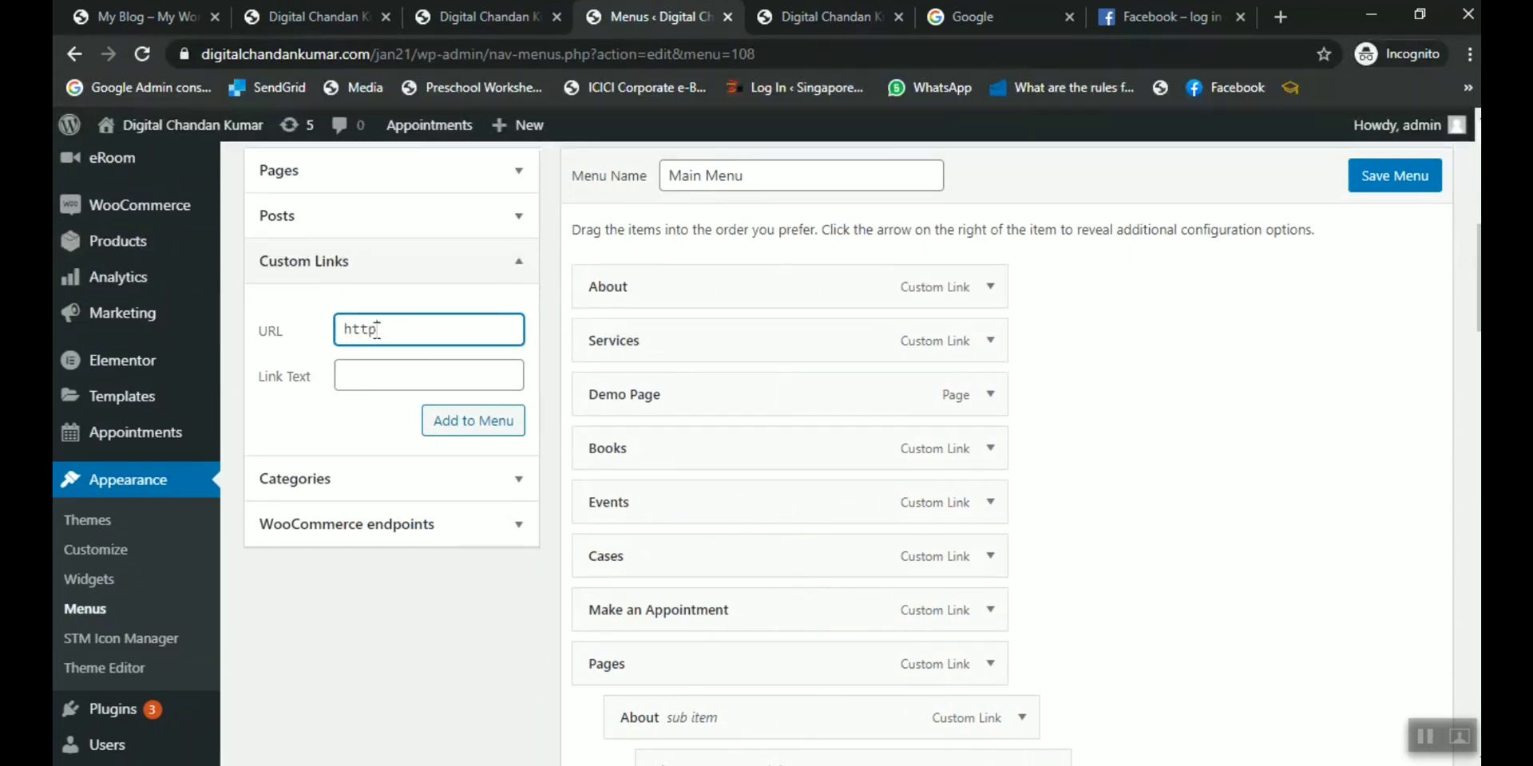
pyautogui.write('s://google.com')
pyautogui.press('Tab')
pyautogui.write('Google')
pyautogui.click(461, 429)
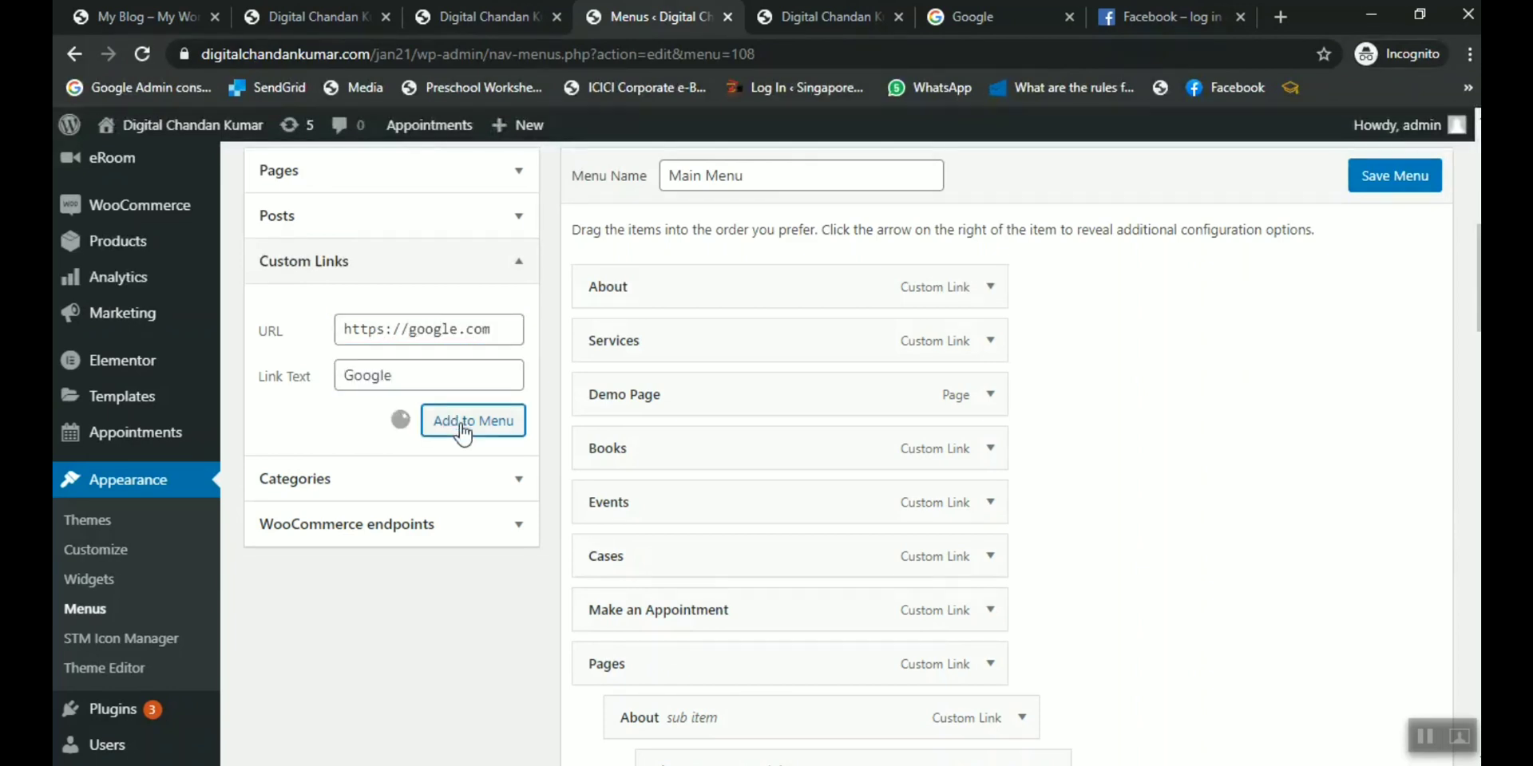
# Save the Main Menu, test the Google link in the live site's navigation, and return to the home page.
pyautogui.click(1395, 185)
pyautogui.click(822, 16)
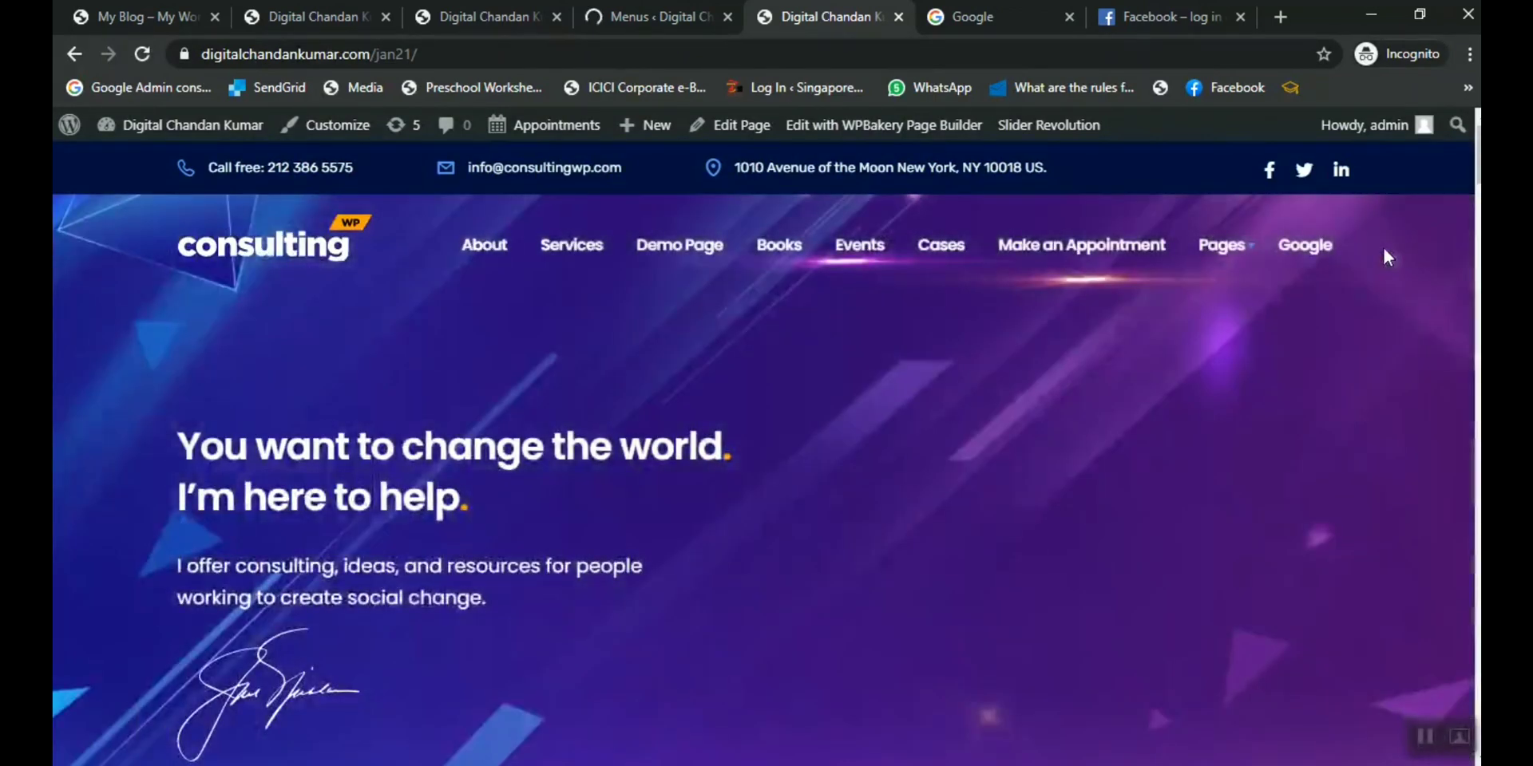
pyautogui.click(1314, 253)
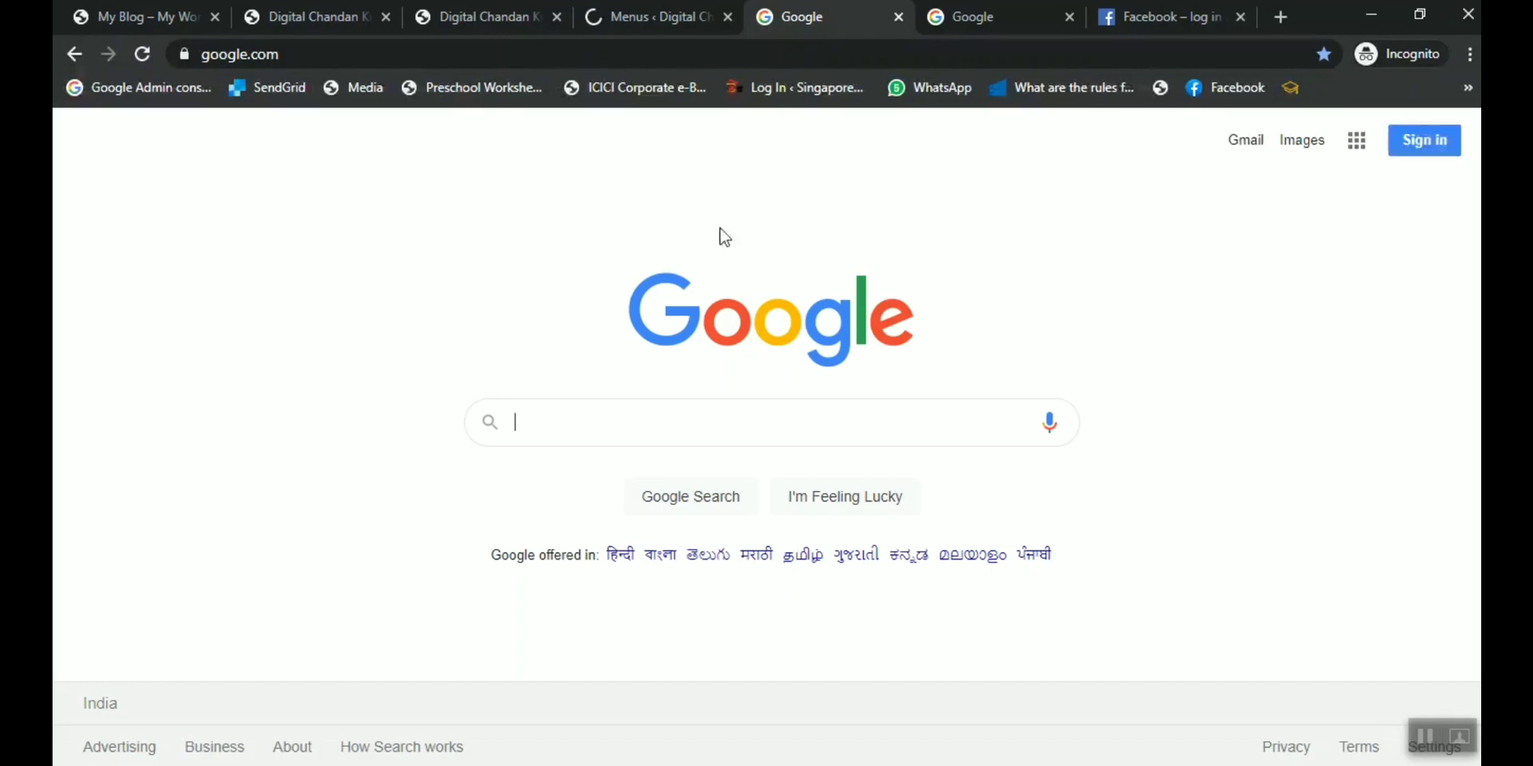
pyautogui.click(74, 53)
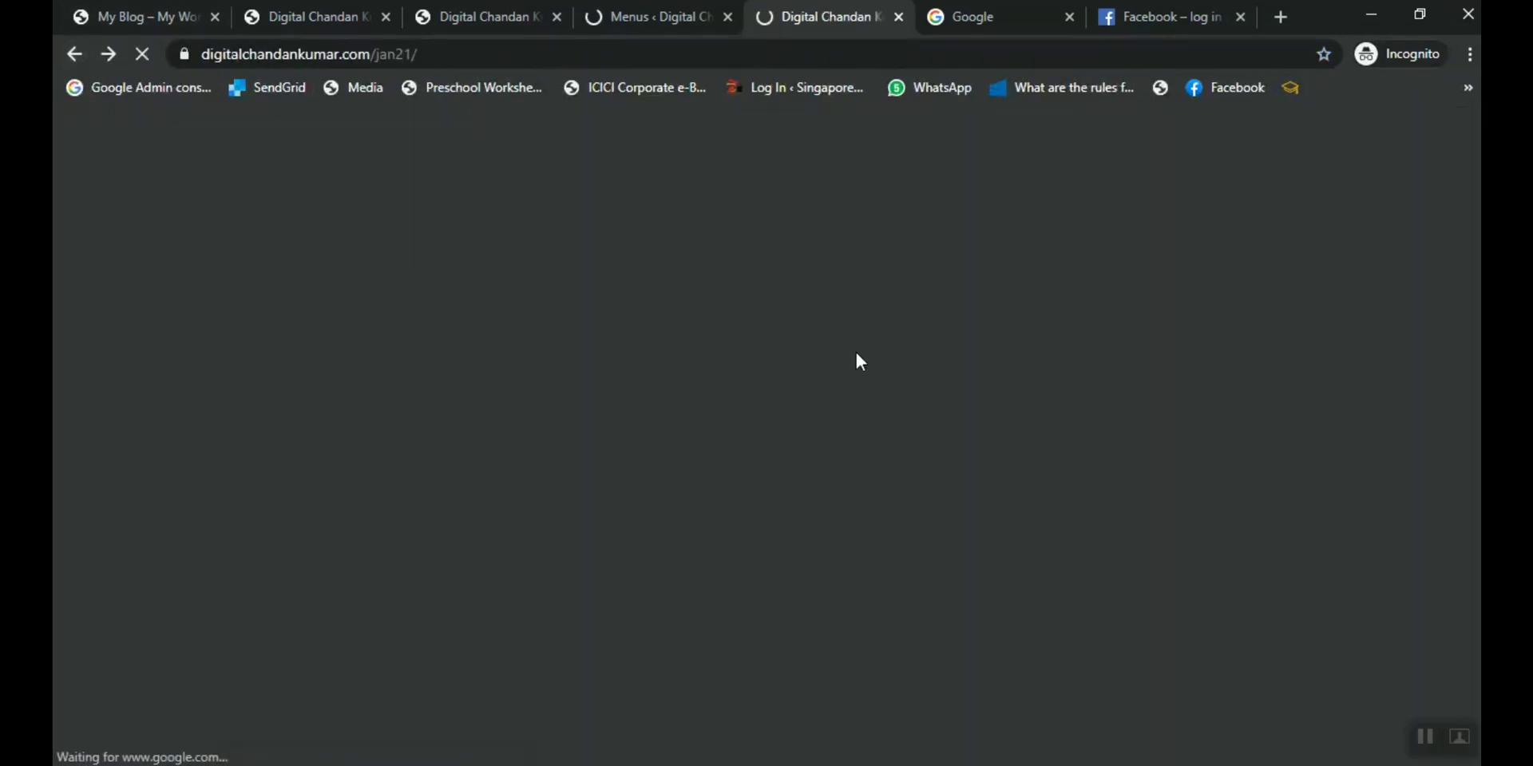